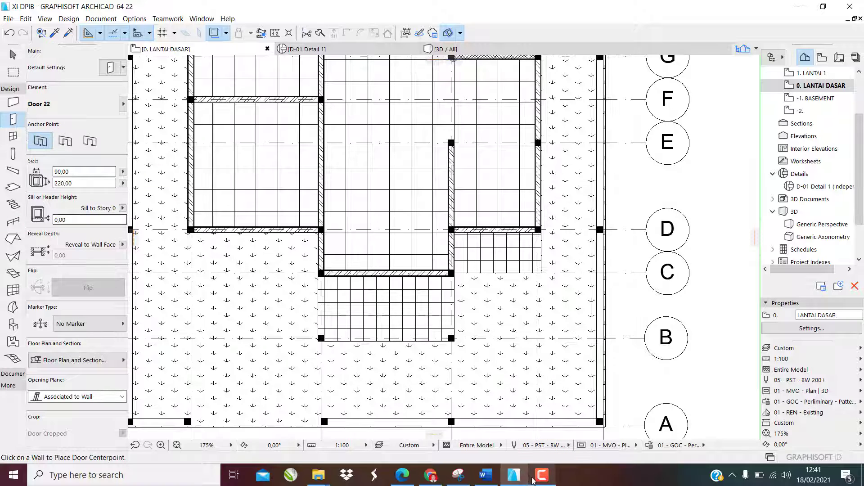
Consult the reference floor plan PDF in the browser and set the default door width to 100 in Archicad.
left_click(409, 477)
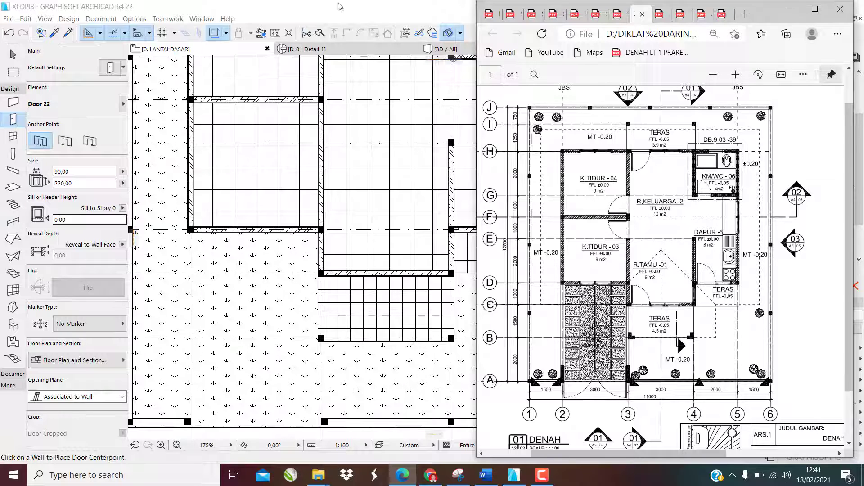
left_click(51, 173)
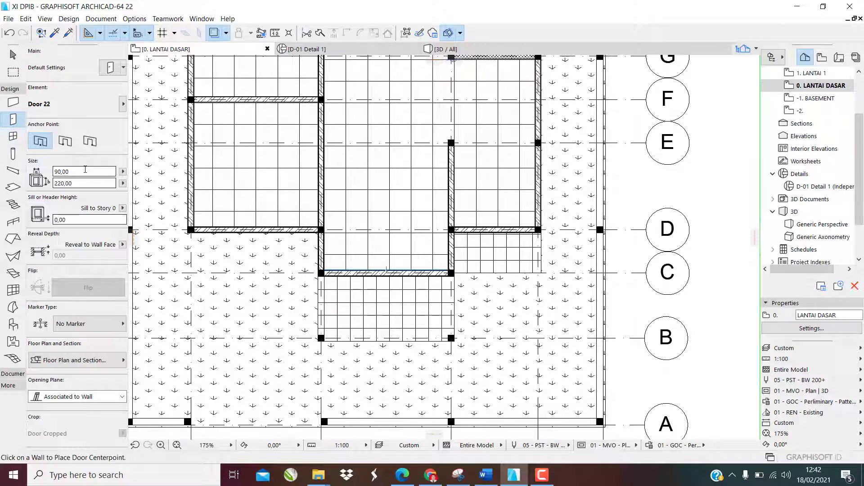
left_click_drag(72, 171, 56, 166)
type("100,00")
scroll(379, 271, "up", 4)
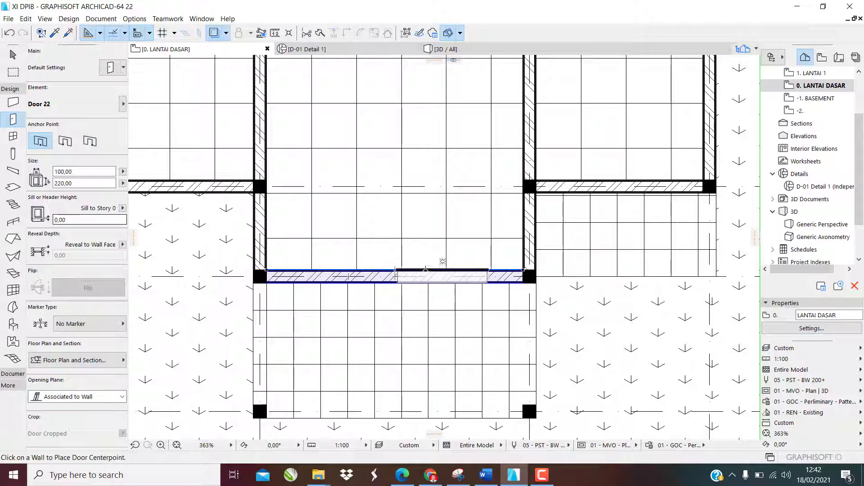
Try the center and the two side anchor points for the door on the front wall along axis C.
left_click(66, 141)
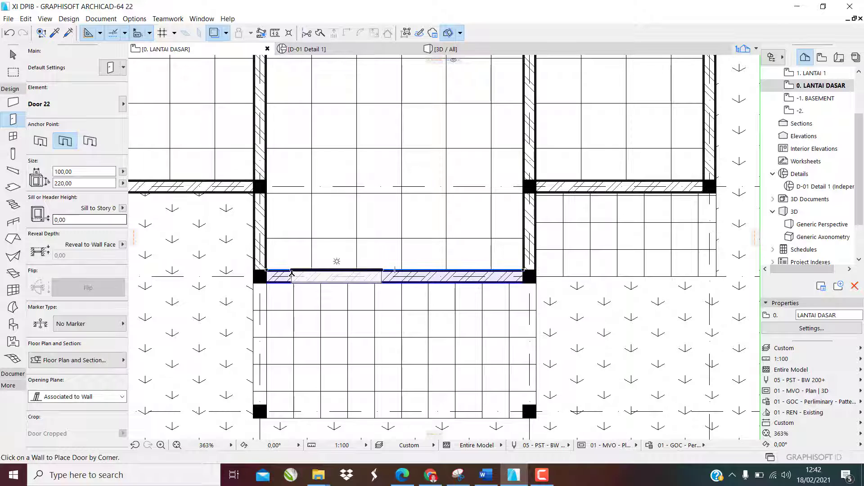
left_click(90, 141)
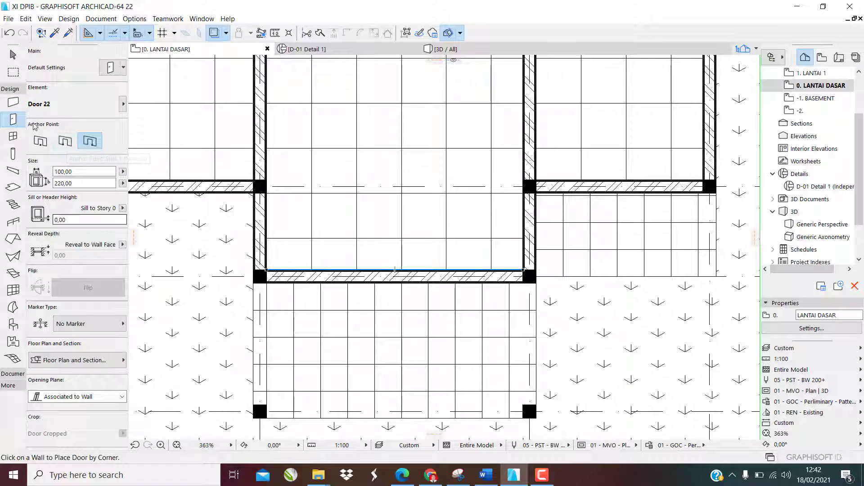
left_click(39, 144)
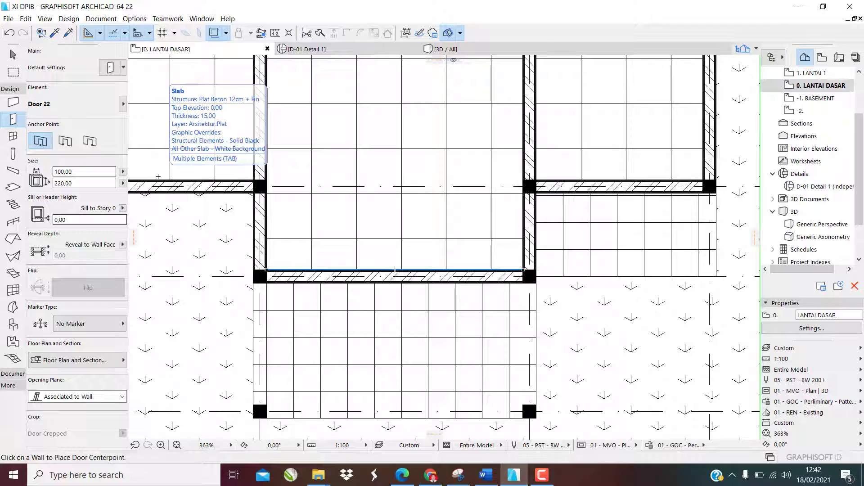
left_click(89, 141)
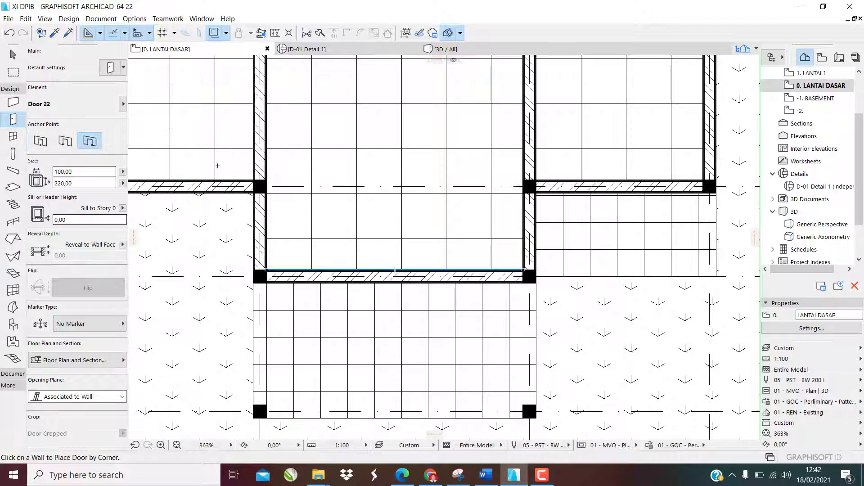
scroll(416, 214, "down", 5)
scroll(488, 189, "up", 4)
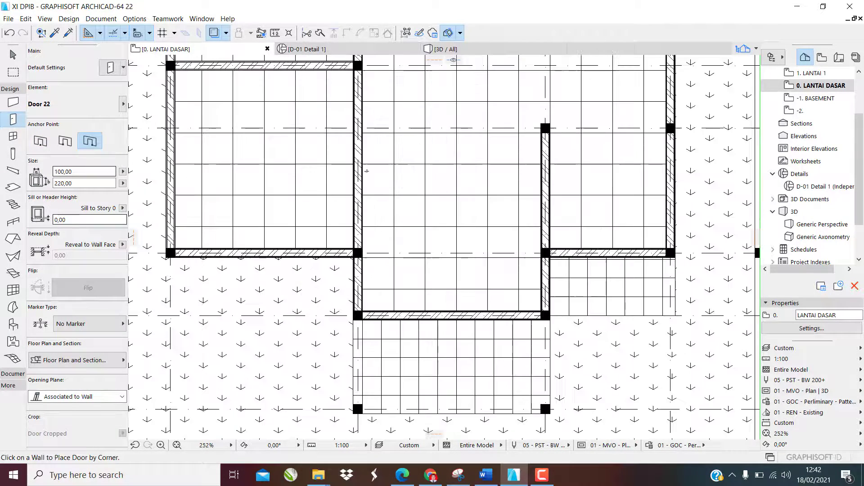
scroll(169, 163, "down", 4)
scroll(164, 162, "up", 4)
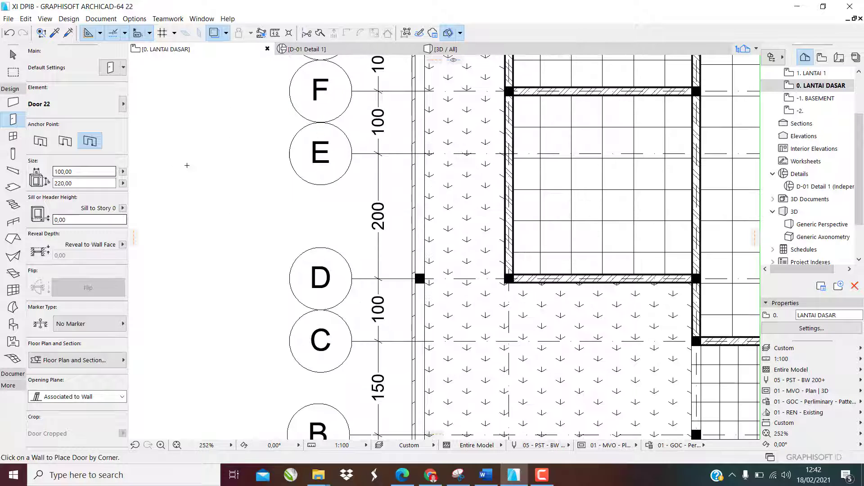
scroll(197, 191, "up", 3)
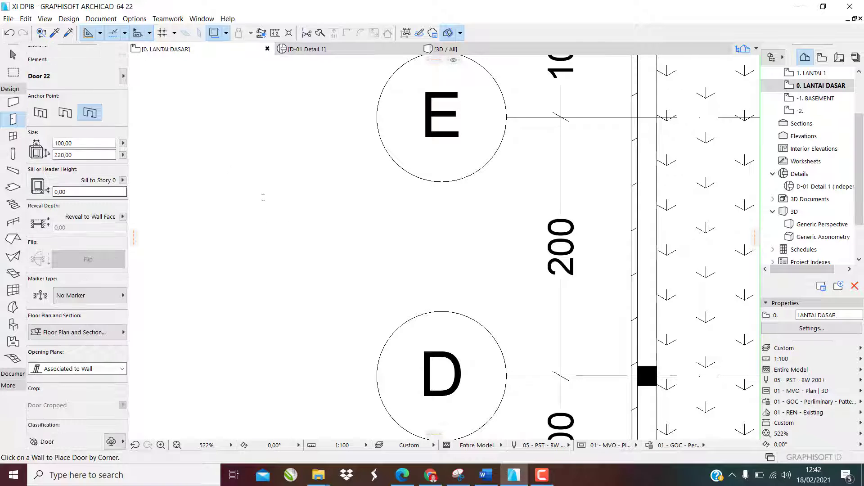
scroll(259, 195, "down", 3)
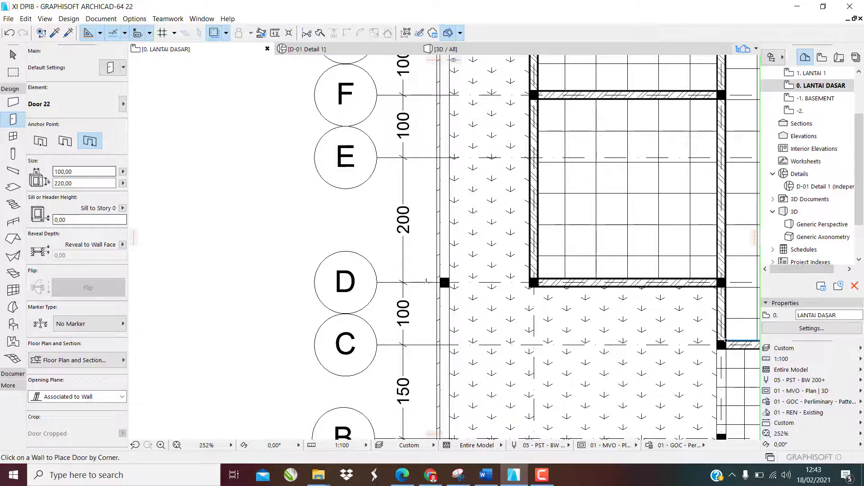
scroll(425, 282, "down", 5)
scroll(477, 290, "up", 3)
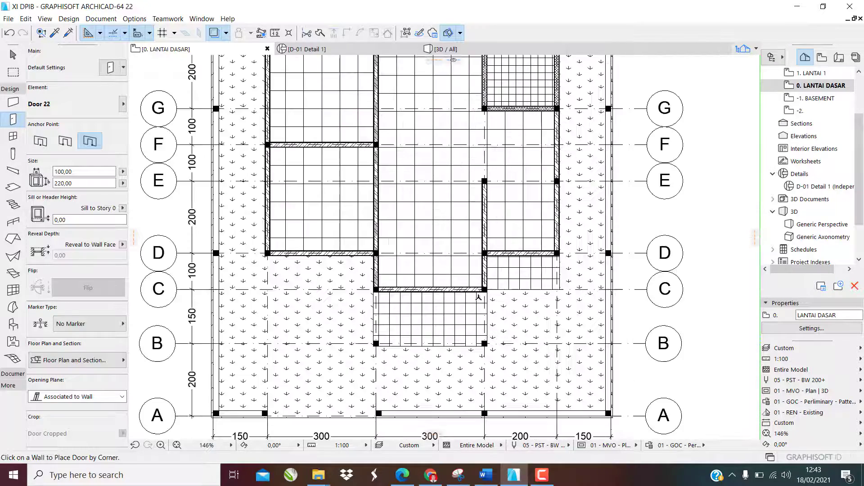
scroll(435, 284, "up", 4)
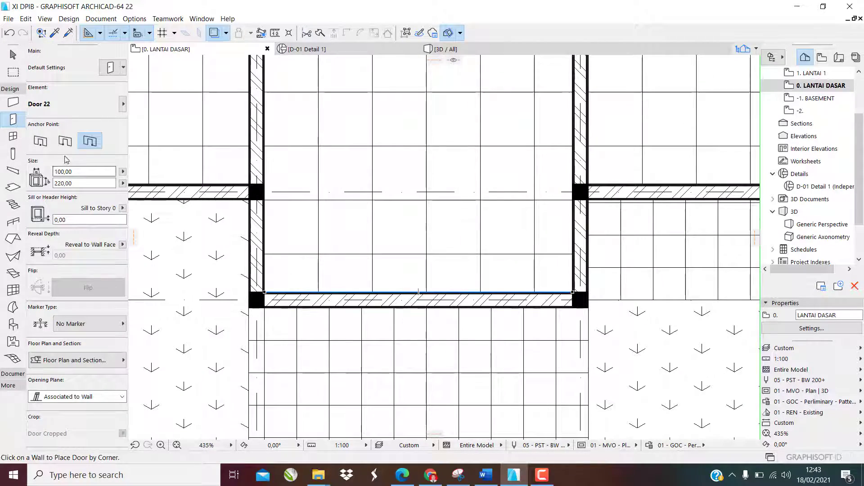
Set the door's anchor to the first side option and check the entrance door's position on the reference floor plan.
left_click(65, 140)
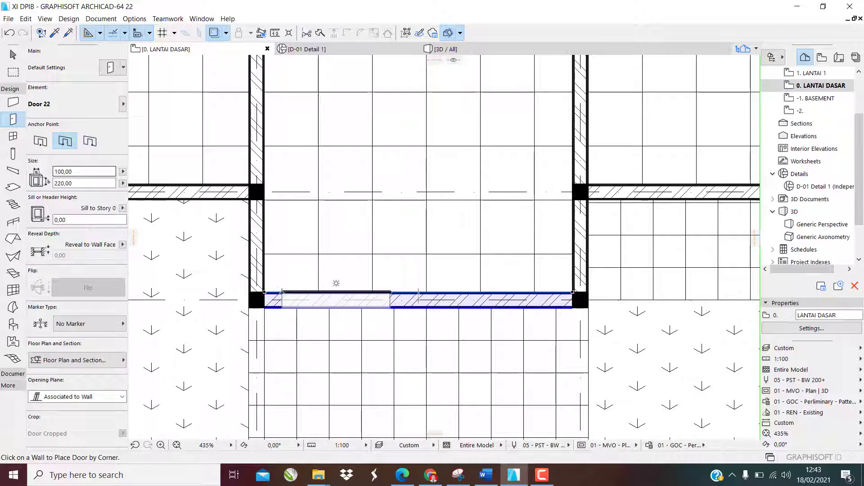
left_click(401, 475)
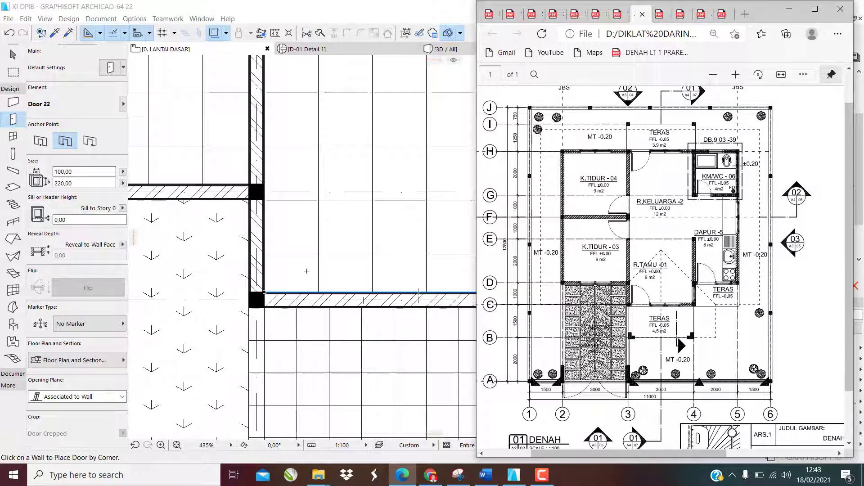
left_click(363, 300)
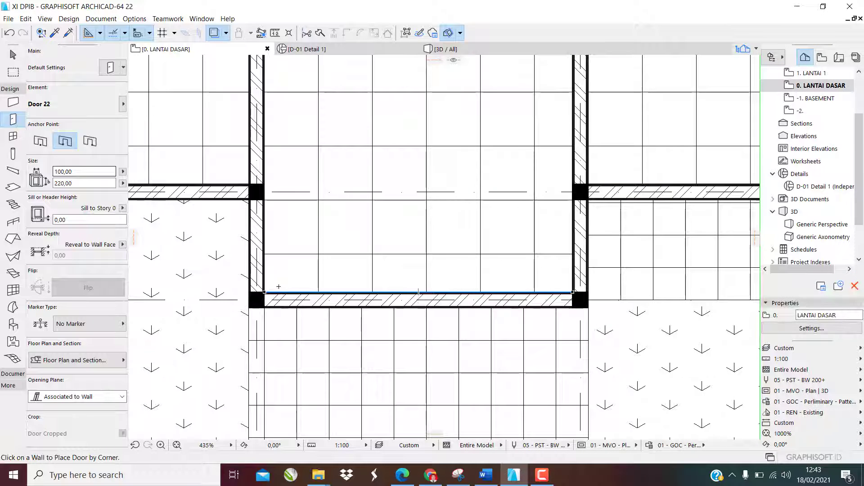
scroll(285, 299, "up", 3)
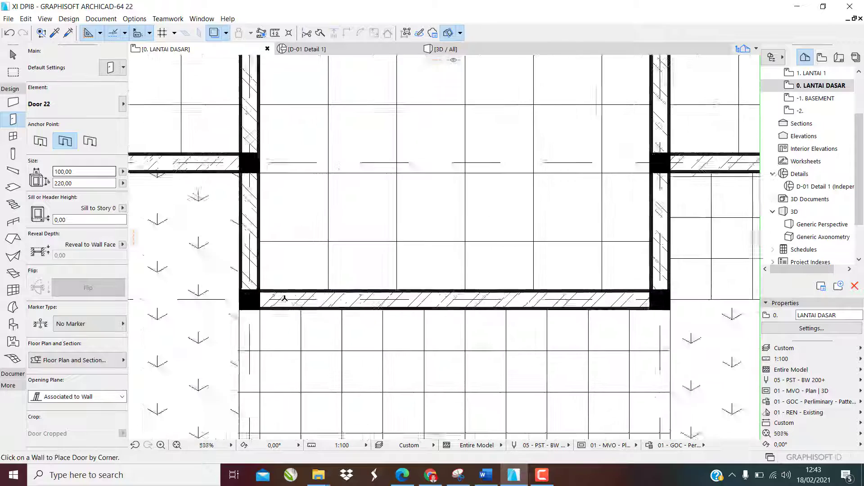
scroll(252, 285, "up", 5)
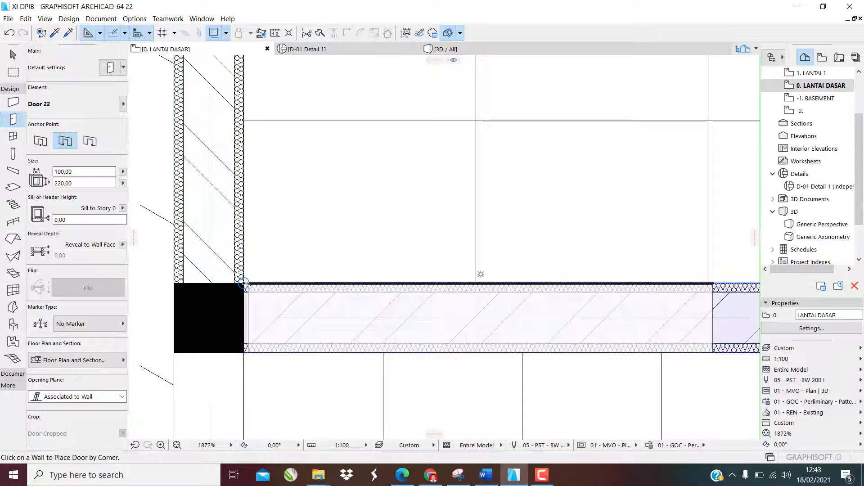
left_click(244, 283)
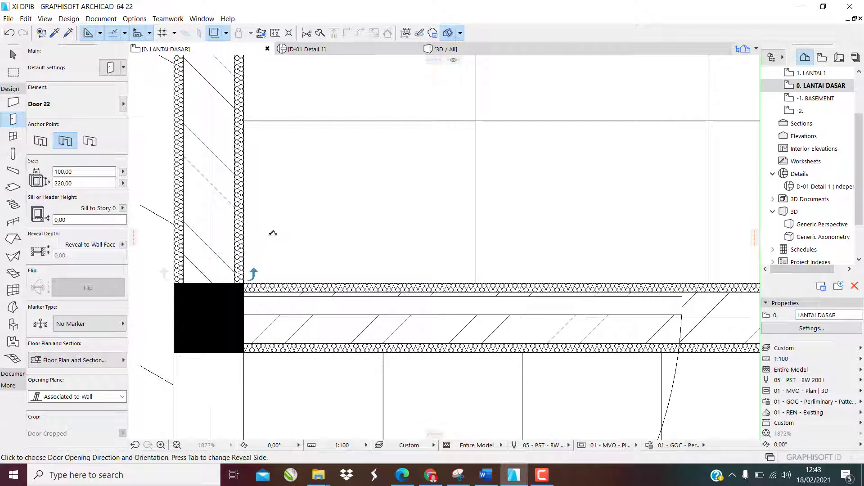
scroll(300, 299, "down", 1)
scroll(300, 299, "down", 2)
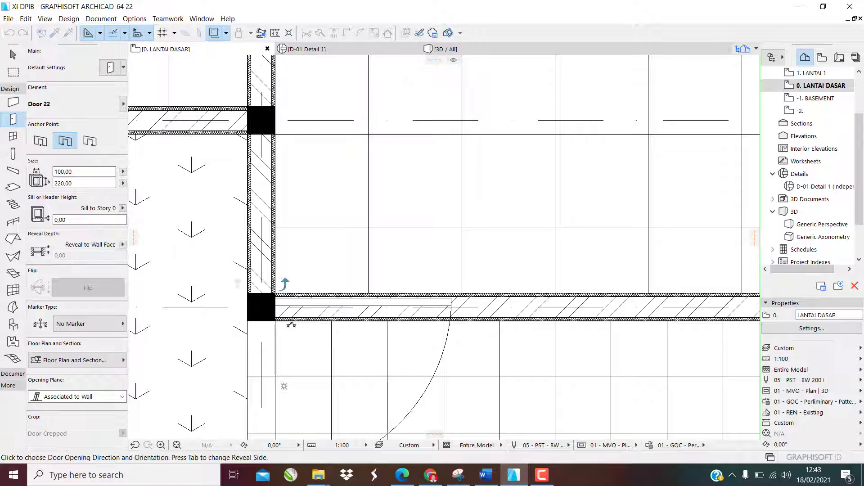
scroll(311, 315, "down", 2)
key("Escape")
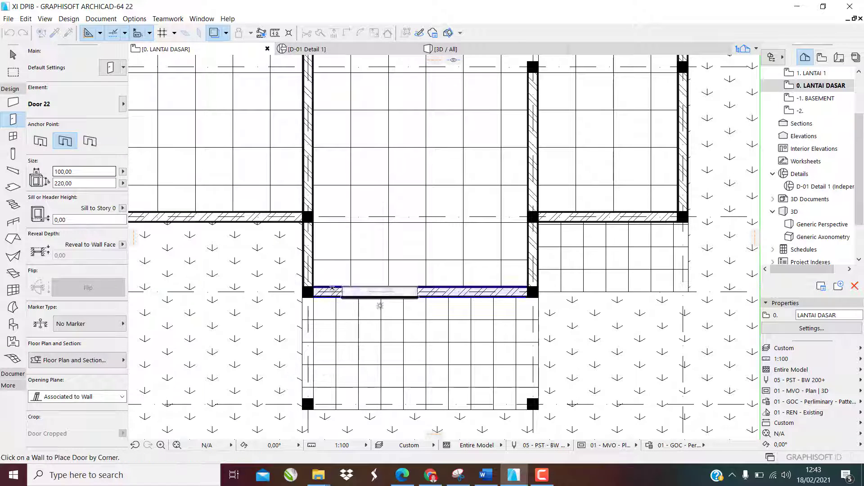
key("Escape")
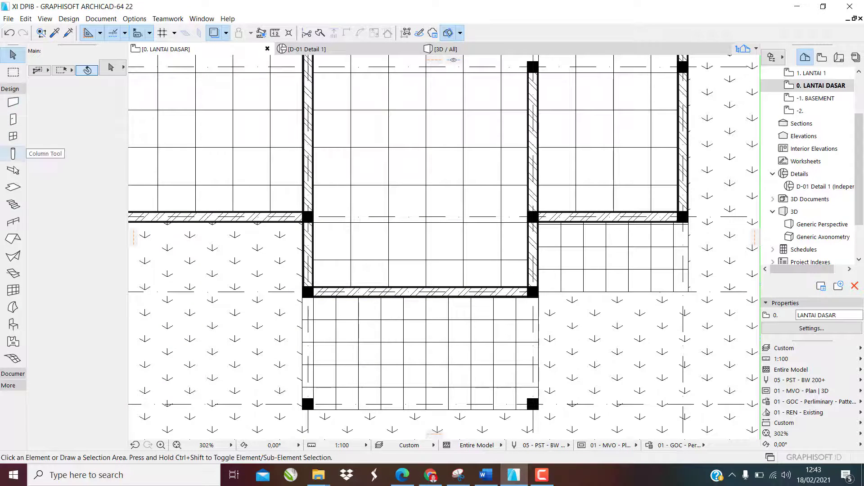
Place the 100 x 220 entrance door on the axis C wall against the column at axis 3, opening into the room.
left_click(13, 119)
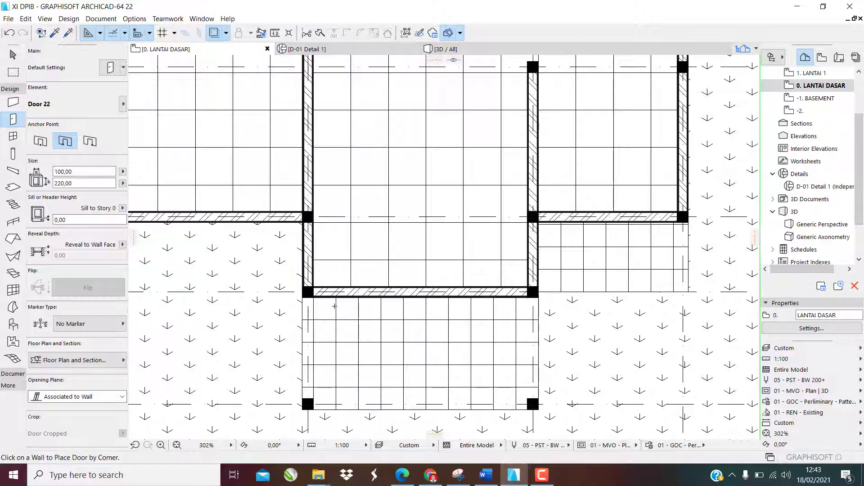
scroll(334, 306, "up", 8)
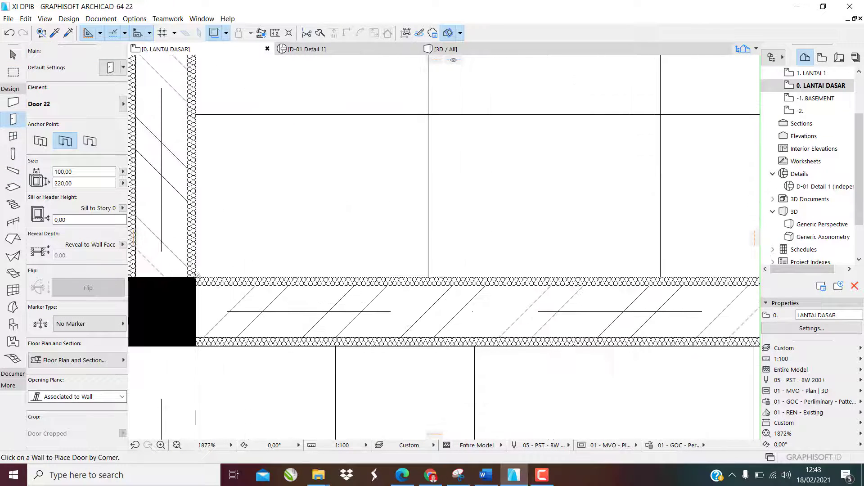
left_click(196, 275)
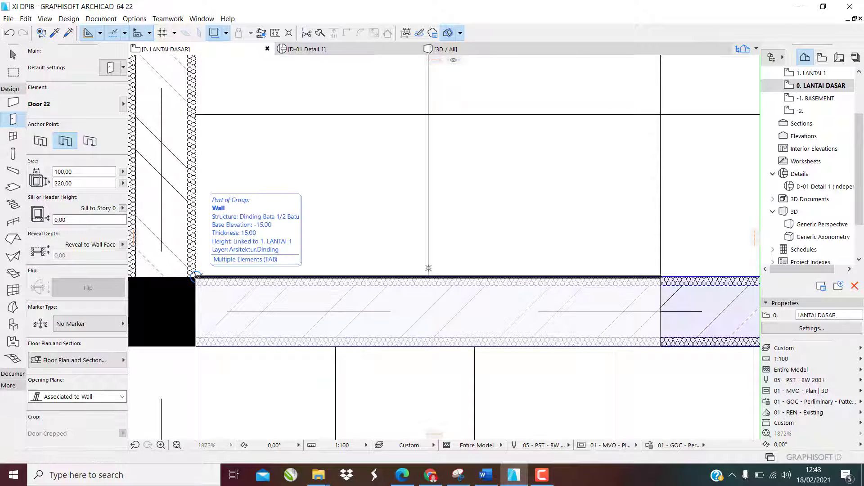
left_click(197, 277)
scroll(269, 261, "down", 5)
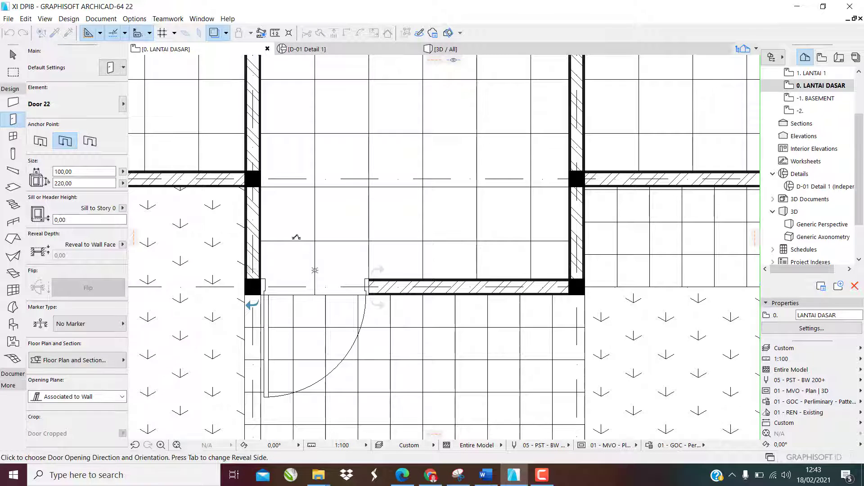
left_click(288, 173)
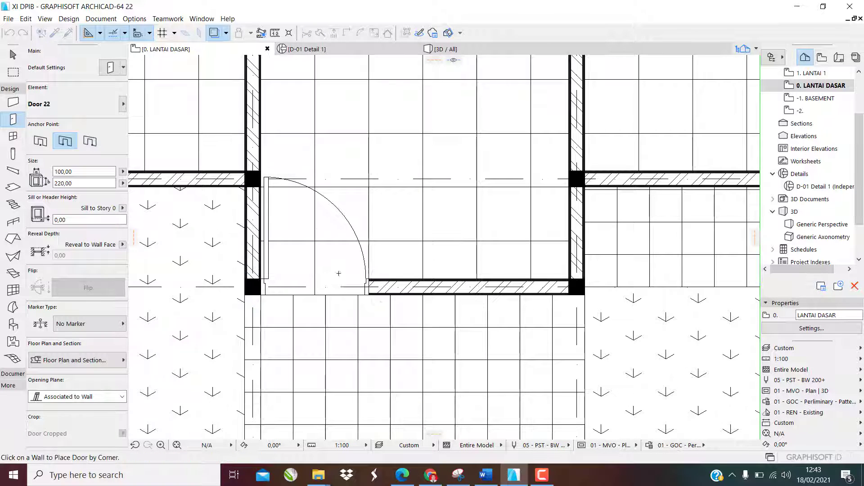
Place a 100 x 220 door on the axis H wall against the axis 3 column, using the second side anchor and opening inward.
scroll(351, 370, "down", 3)
scroll(353, 299, "down", 3)
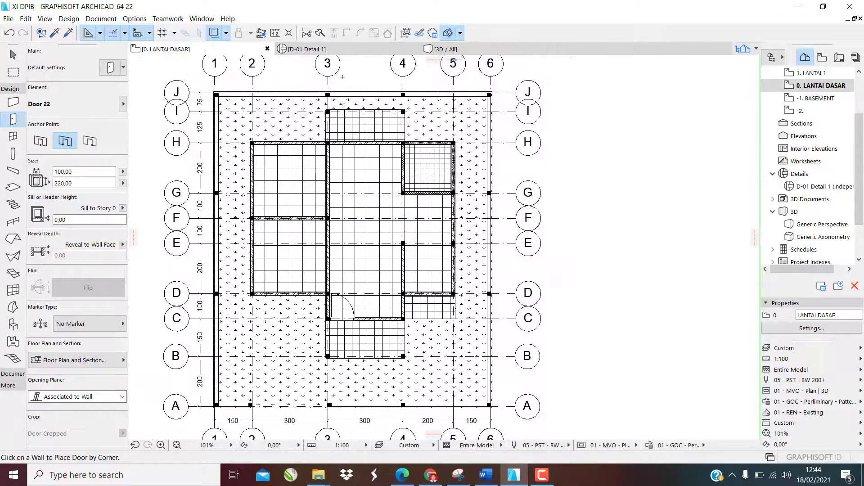
scroll(331, 145, "up", 14)
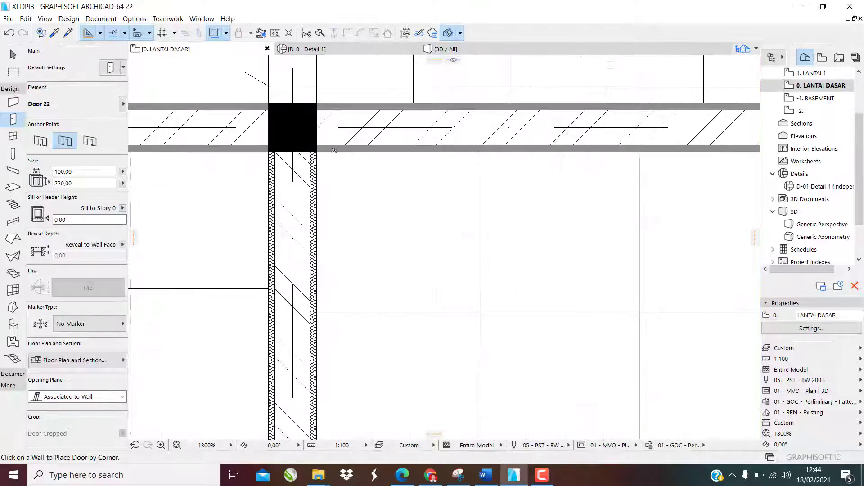
scroll(393, 148, "down", 4)
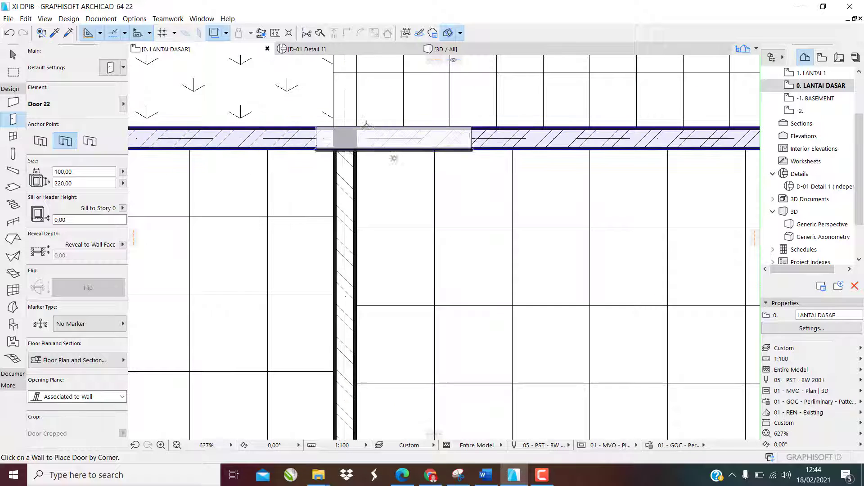
left_click(99, 145)
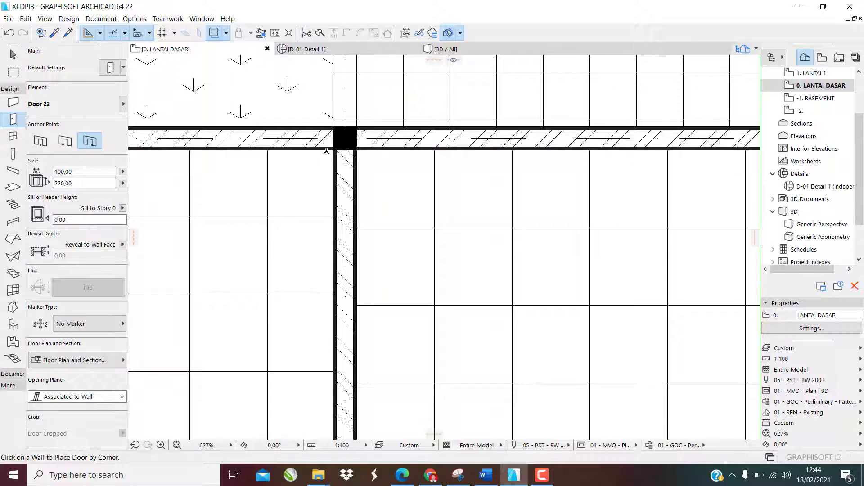
scroll(391, 146, "up", 3)
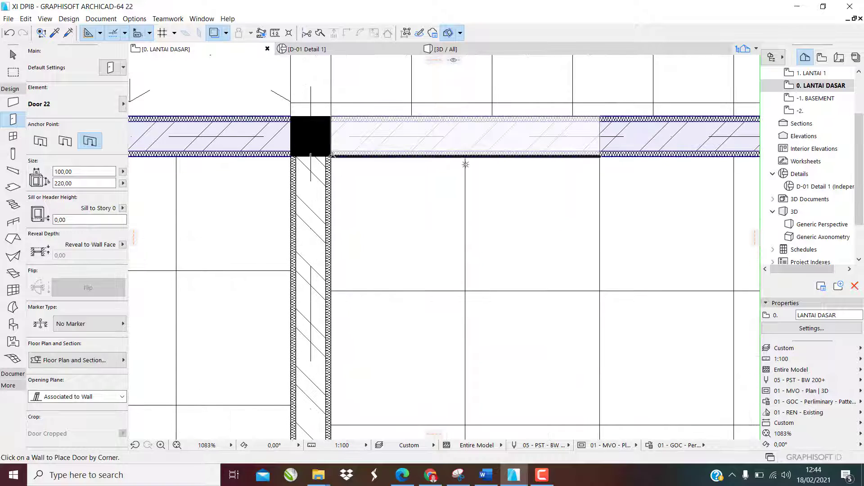
left_click(331, 116)
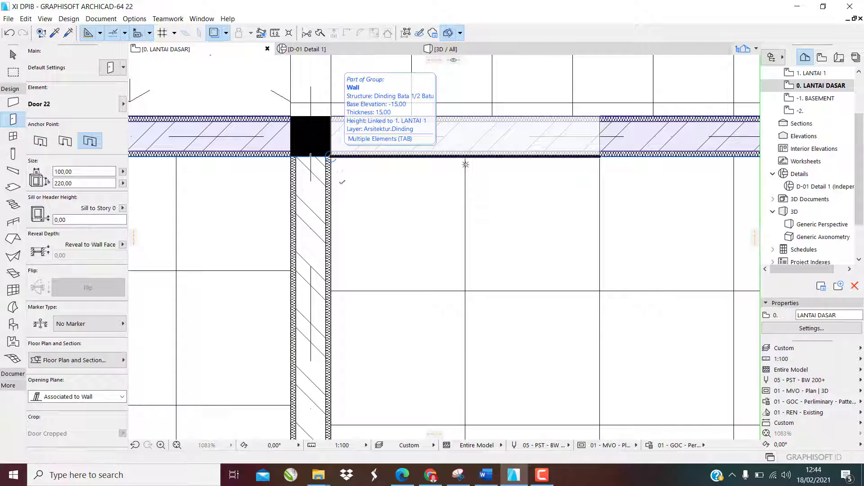
left_click(340, 183)
left_click(347, 291)
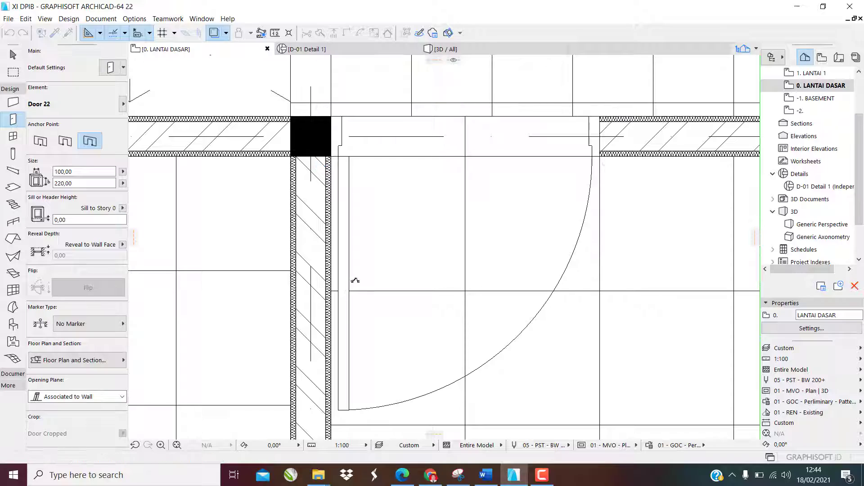
scroll(405, 189, "down", 5)
scroll(408, 186, "down", 1)
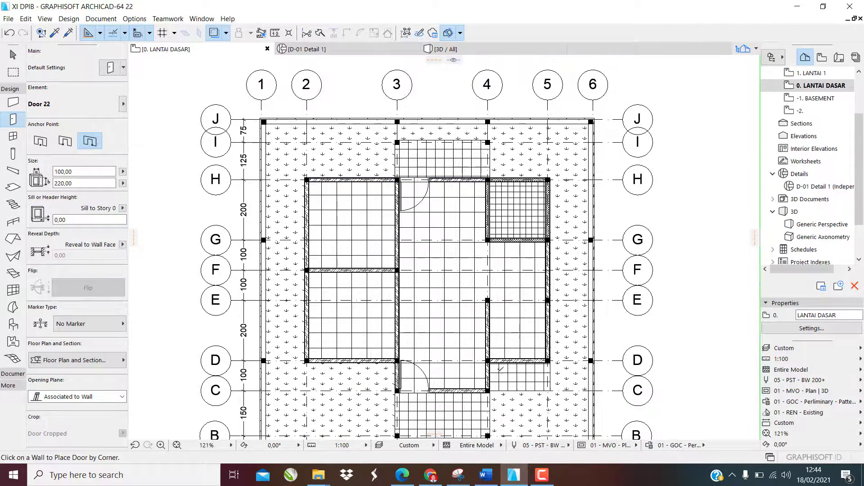
Place a 100 x 220 door on the axis D wall against the axis 4 column, using the middle anchor option and opening inward.
scroll(500, 367, "up", 12)
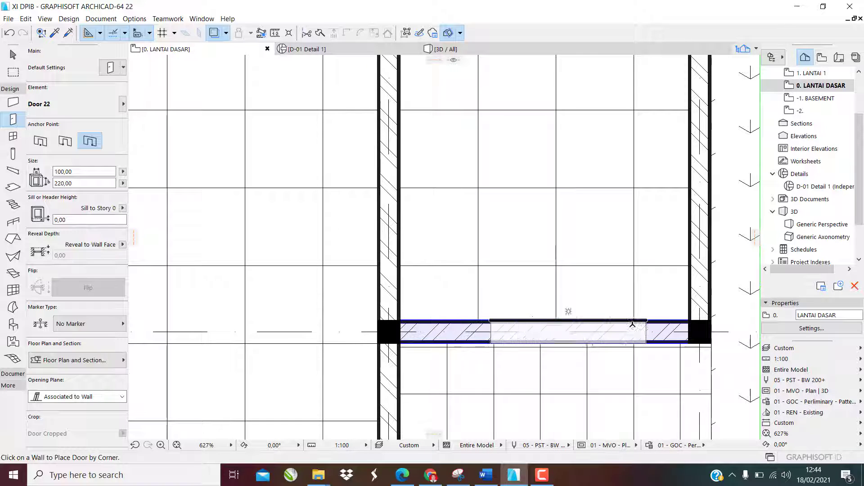
left_click(63, 143)
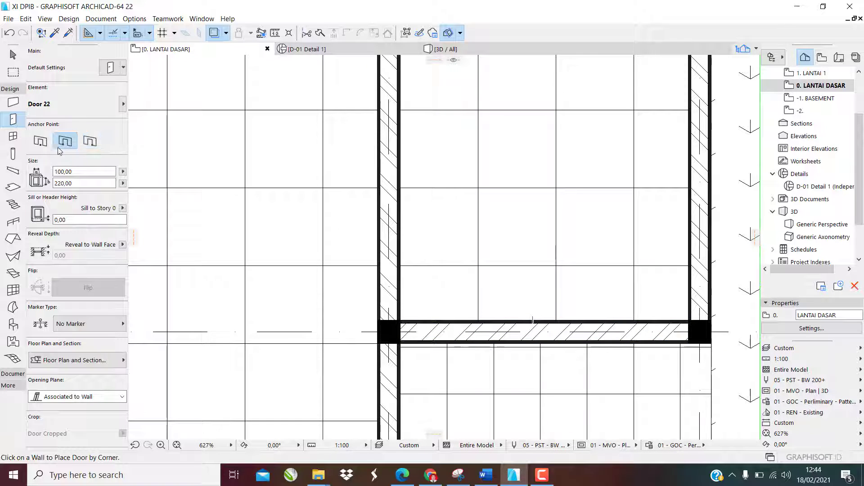
scroll(402, 319, "up", 6)
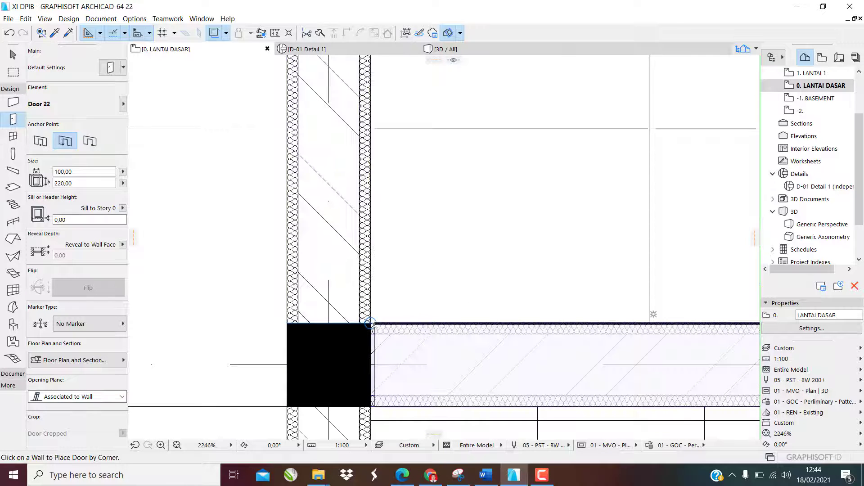
left_click(370, 322)
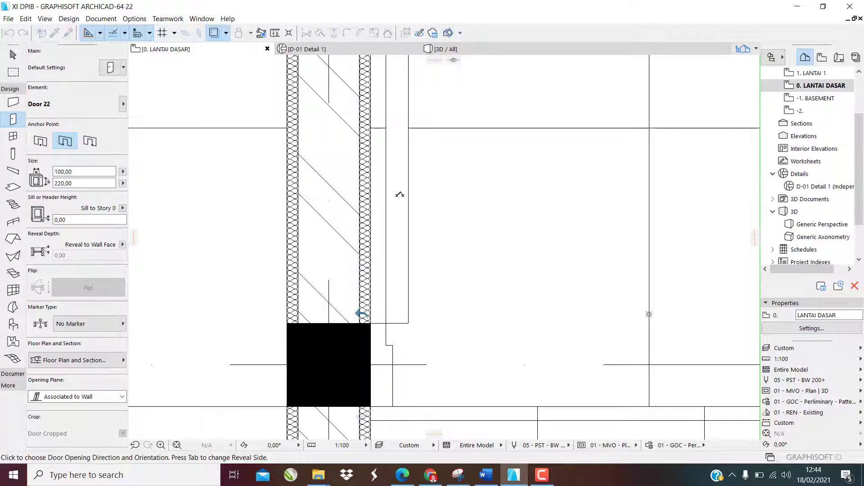
left_click(400, 194)
scroll(419, 202, "down", 5)
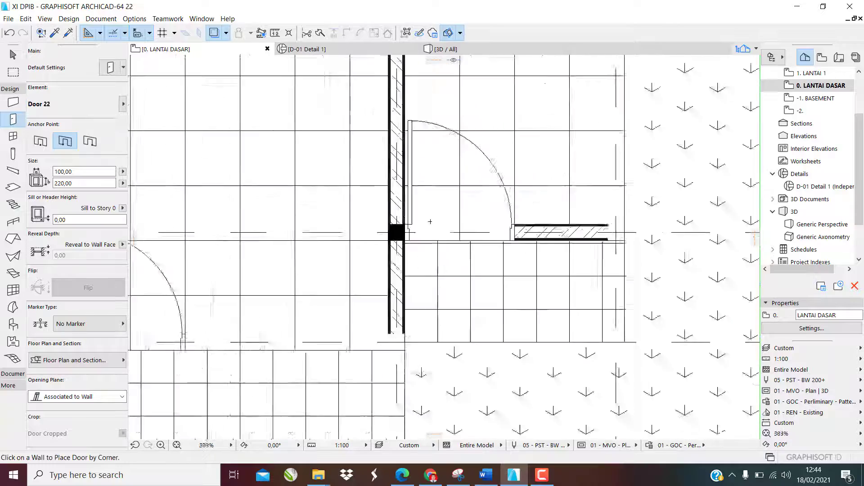
scroll(431, 225, "down", 2)
scroll(453, 214, "down", 2)
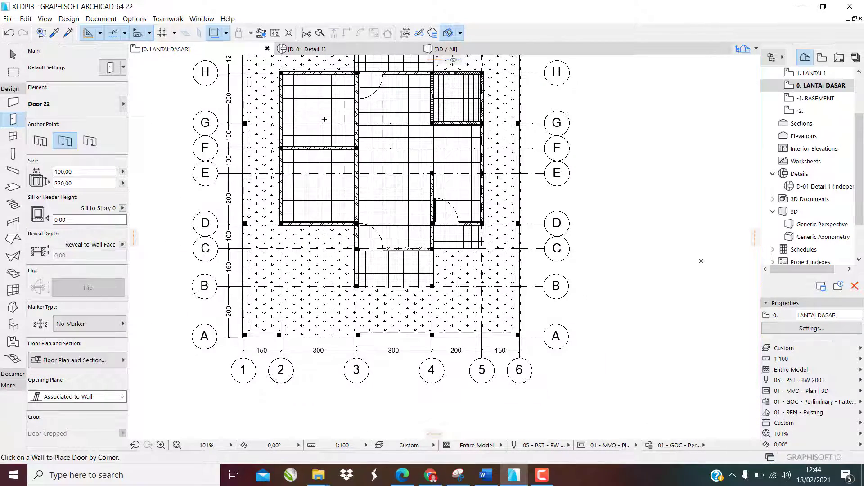
Set the door width to 90 and place it on the axis 3 wall against the axis F column's D side, opening into the D–F bedroom.
scroll(325, 119, "up", 3)
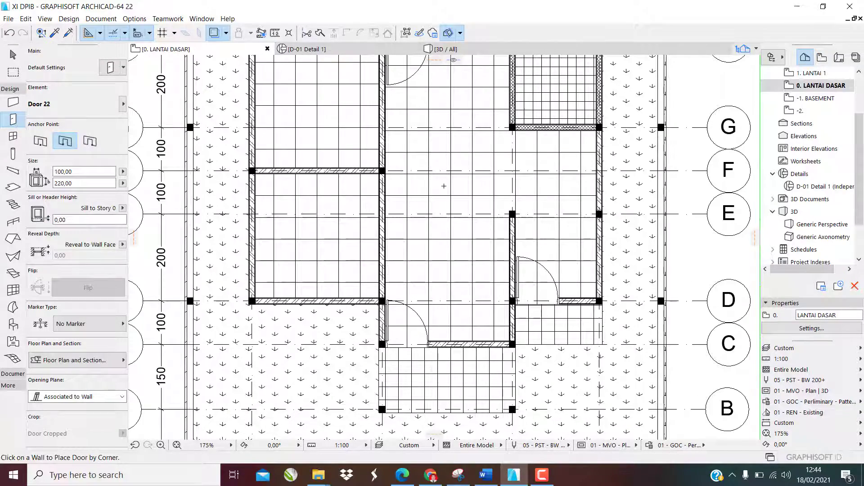
scroll(341, 201, "down", 3)
scroll(341, 201, "up", 4)
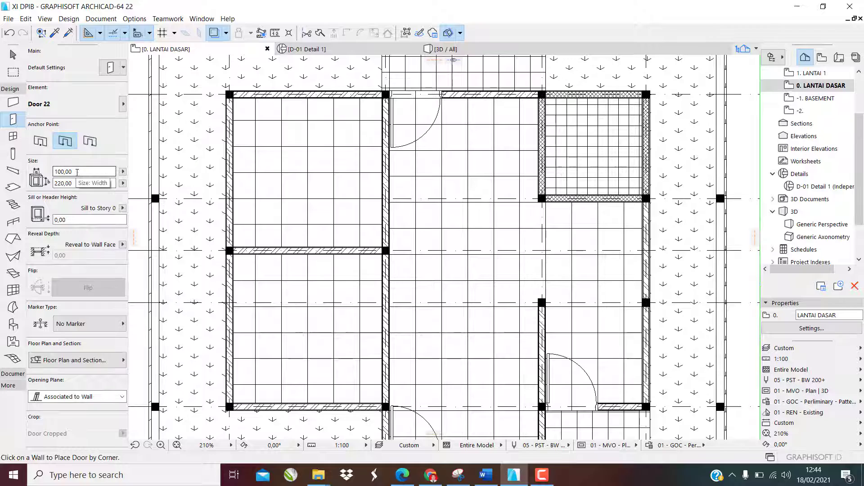
left_click_drag(77, 173, 39, 171)
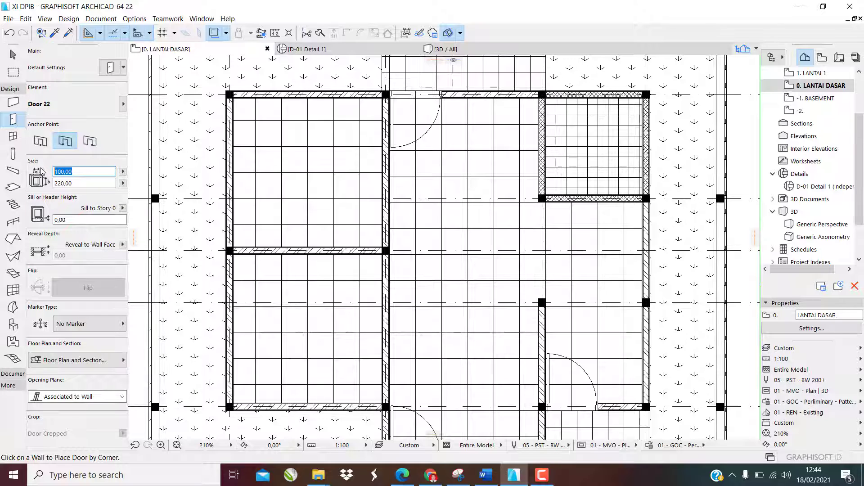
type("90")
key("Return")
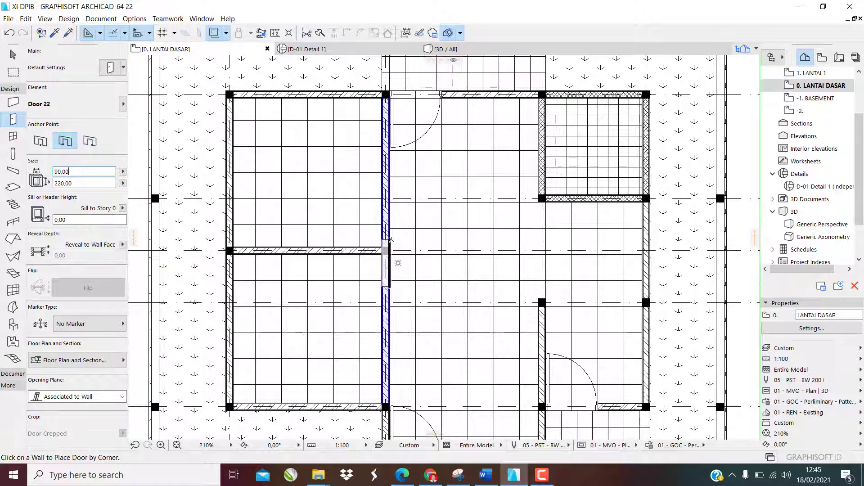
scroll(393, 254, "up", 5)
scroll(379, 254, "up", 3)
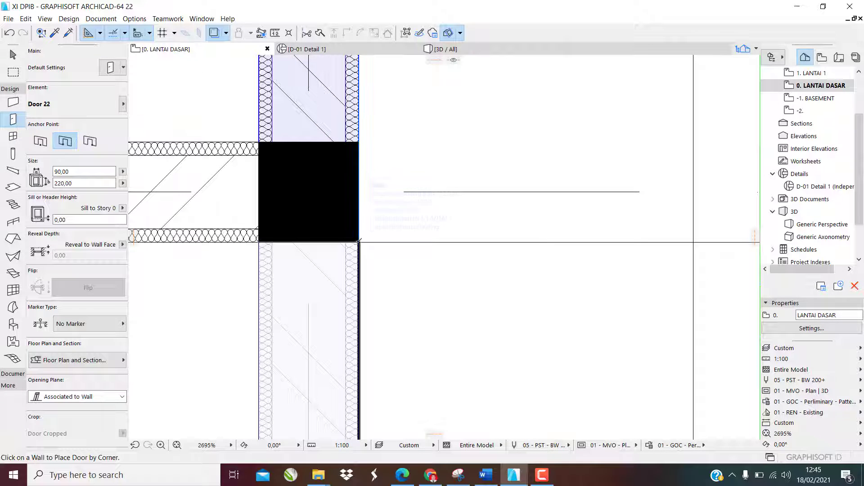
left_click(358, 241)
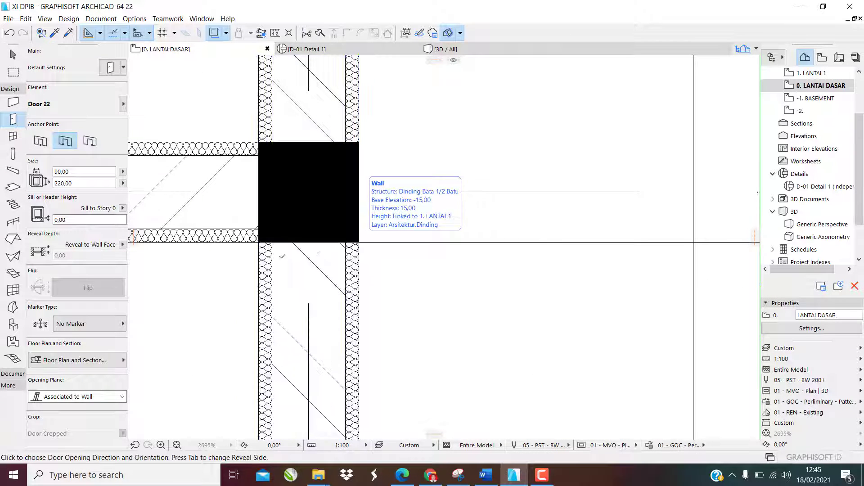
scroll(205, 263, "down", 3)
scroll(211, 263, "down", 5)
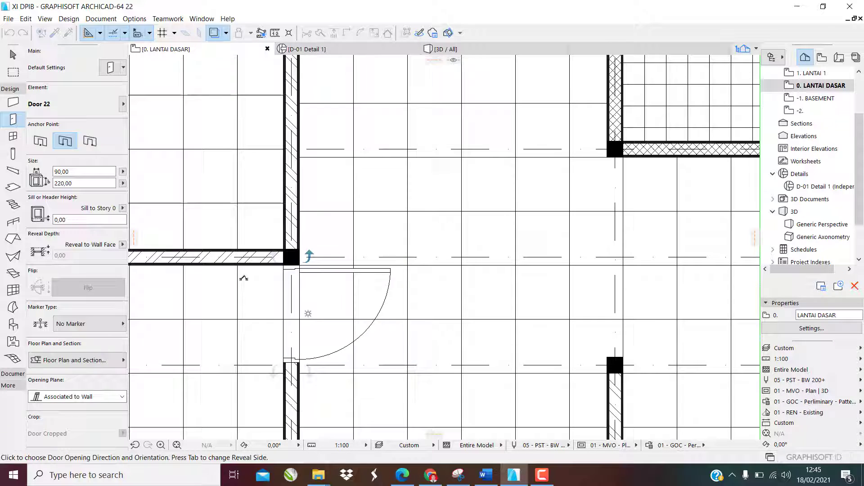
left_click(206, 275)
Place a 90 x 220 door on the axis 3 wall against the axis F column's H side, using the third anchor and opening into the F–H bedroom.
scroll(291, 226, "up", 3)
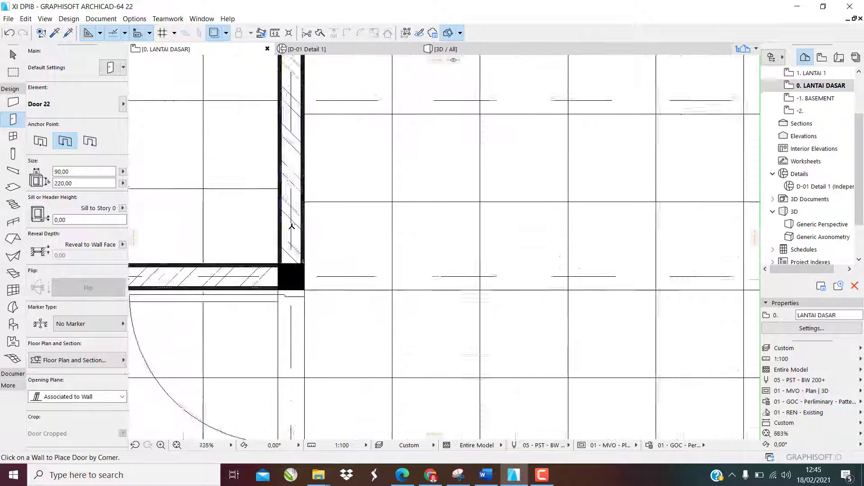
left_click(91, 143)
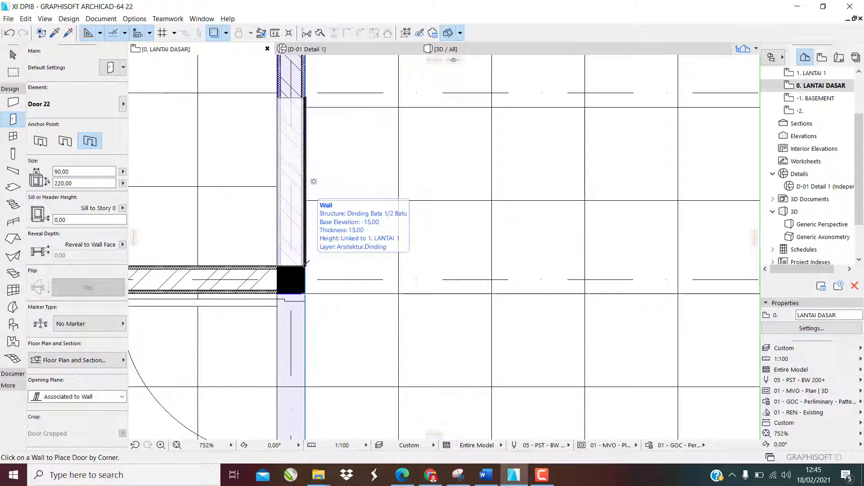
left_click(269, 234)
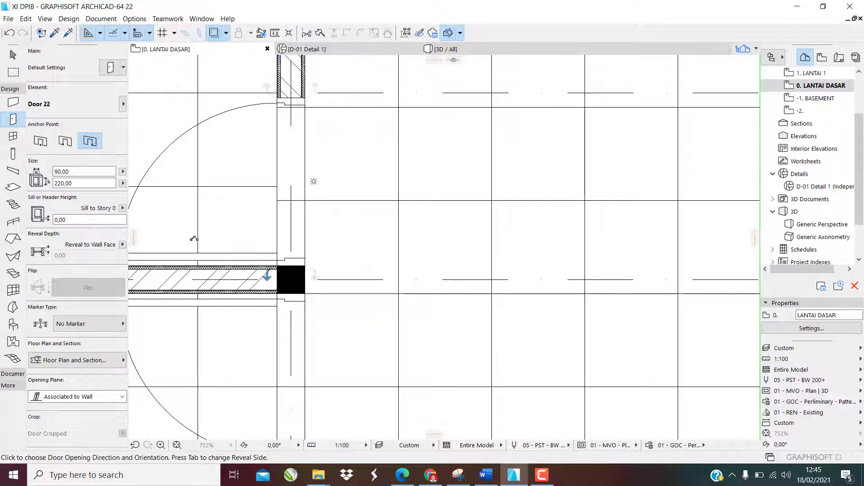
left_click(195, 222)
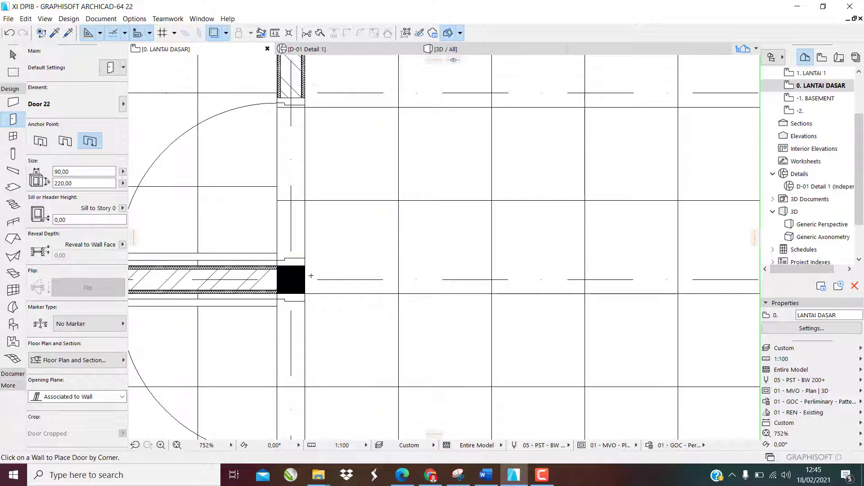
scroll(206, 211, "down", 6)
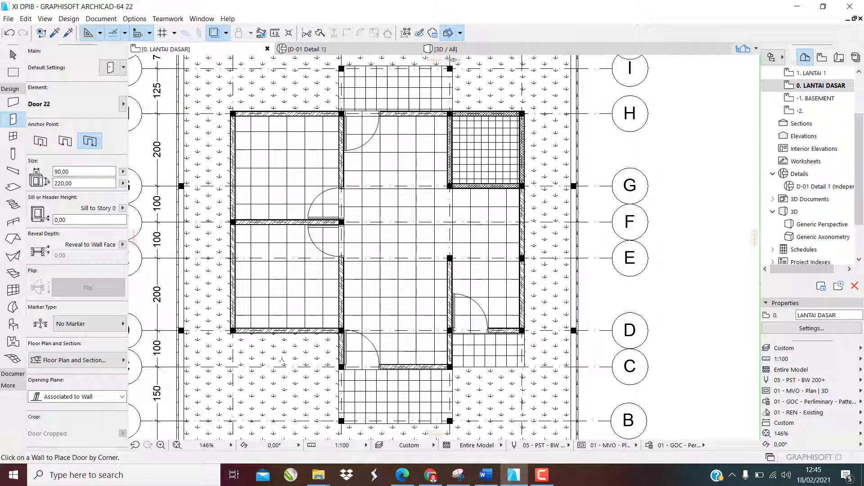
Check the KM/WC door on the reference floor plan and set the new door's width to 80.
key("Escape")
scroll(486, 180, "up", 3)
scroll(485, 180, "up", 2)
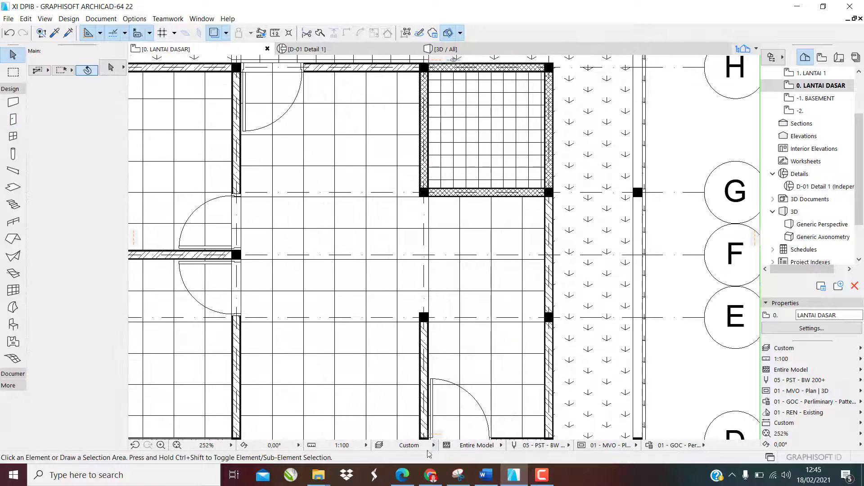
left_click(406, 476)
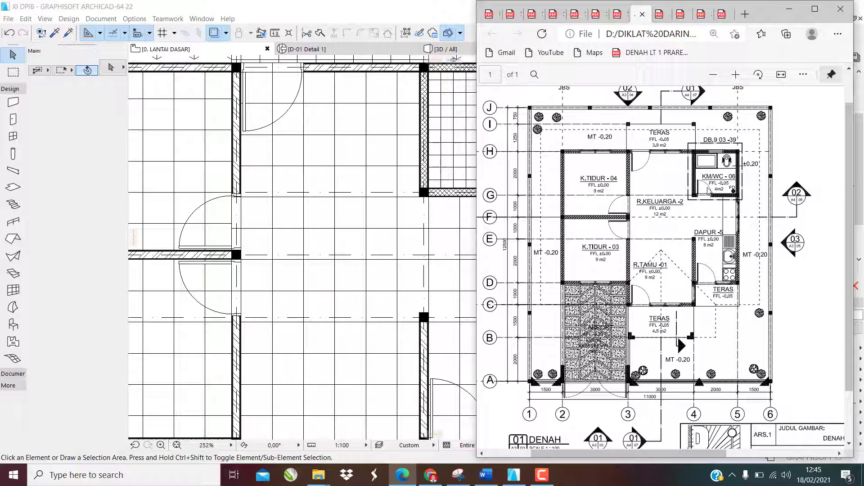
left_click(402, 476)
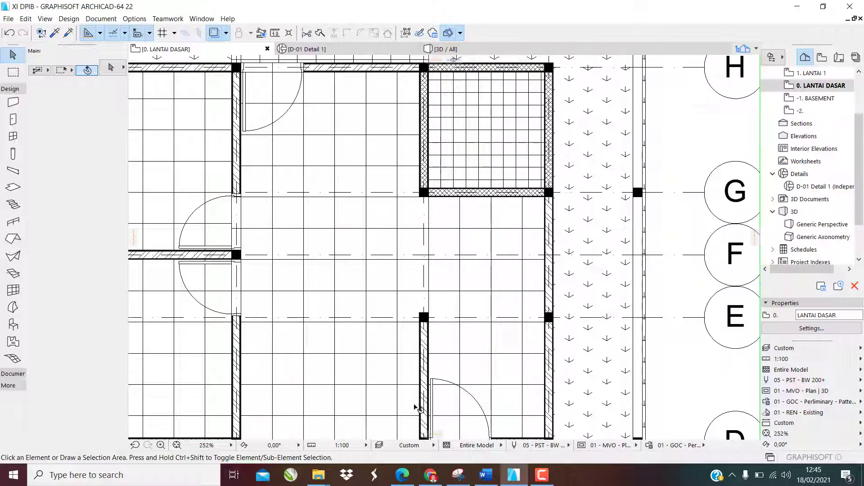
left_click(13, 119)
left_click(77, 171)
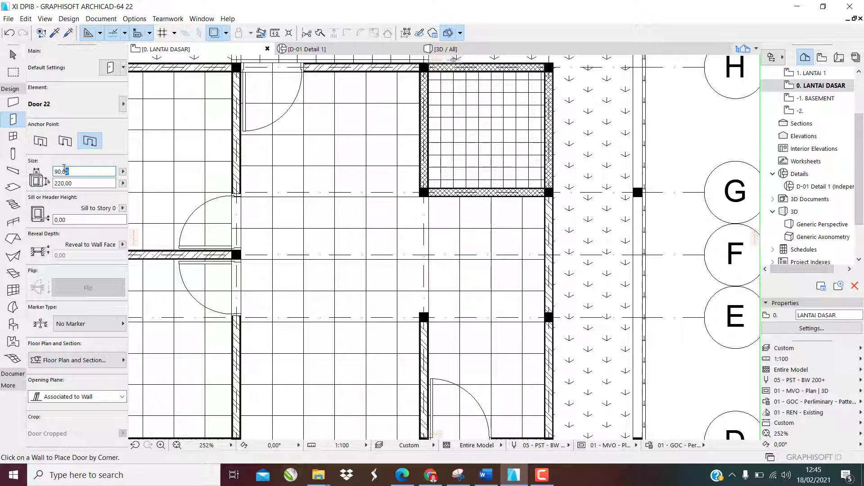
left_click_drag(64, 167, 54, 171)
type("80")
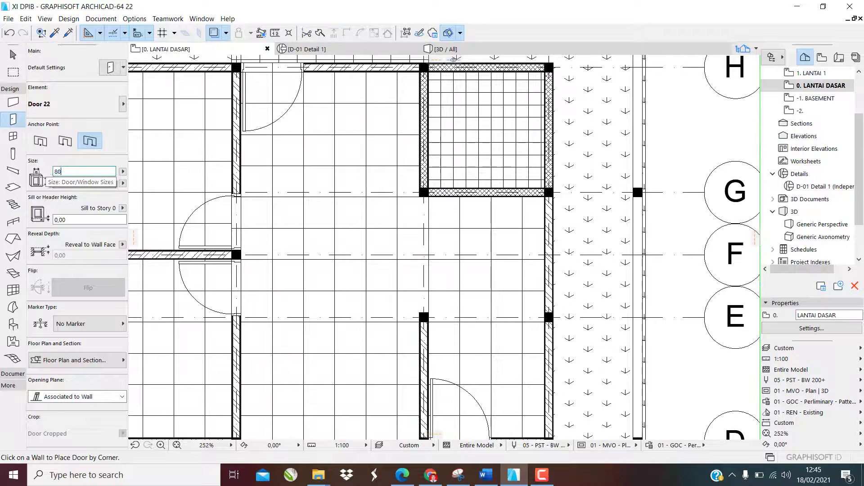
key("Return")
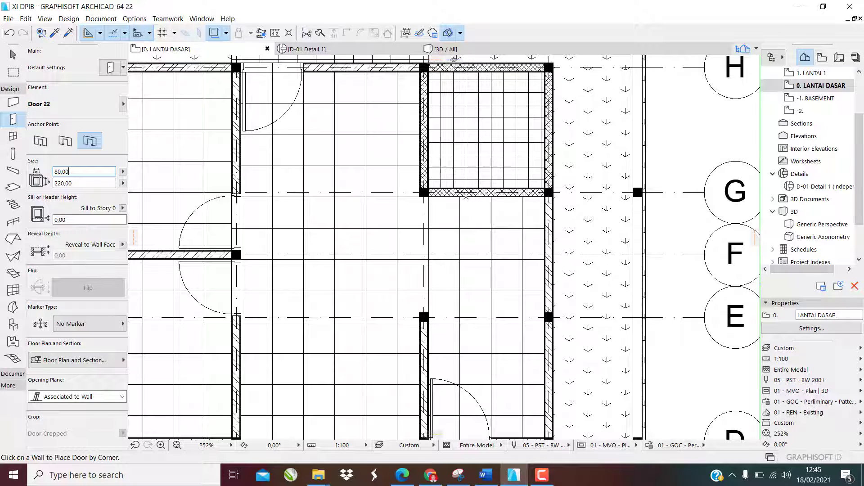
Place the 80 x 220 door on the bathroom's axis G wall against the axis 4 column, opening into the bathroom.
scroll(454, 182, "up", 5)
scroll(453, 182, "up", 3)
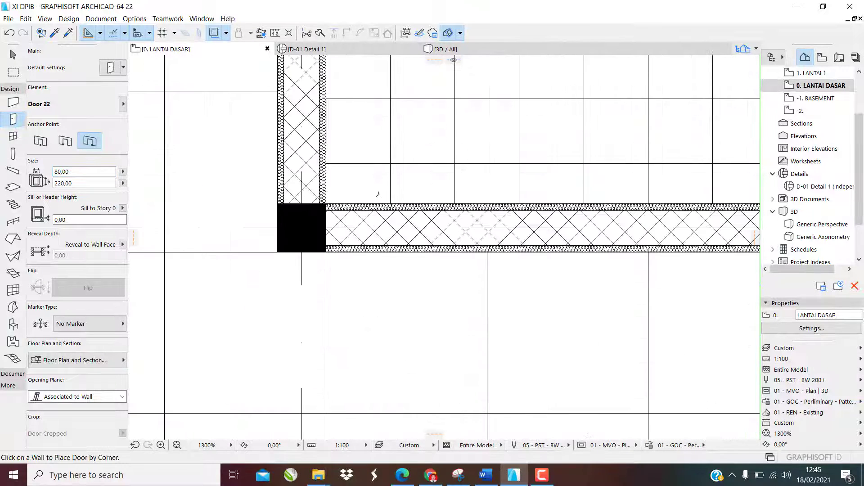
left_click(326, 204)
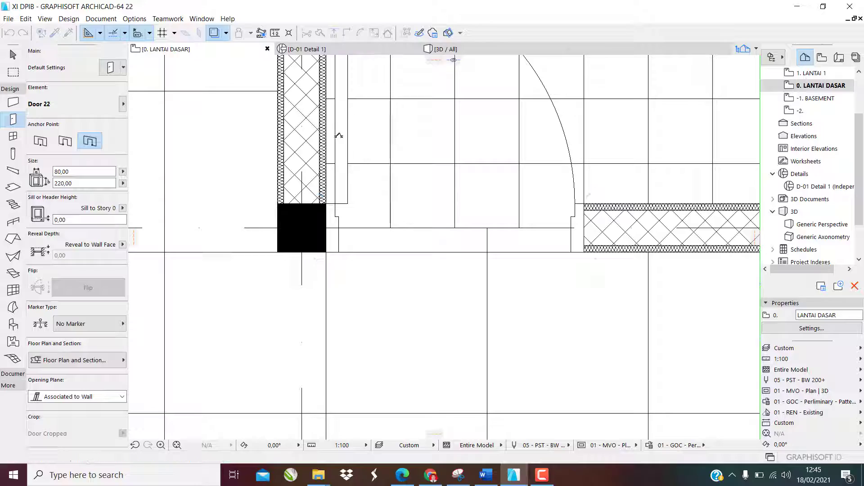
scroll(401, 226, "down", 6)
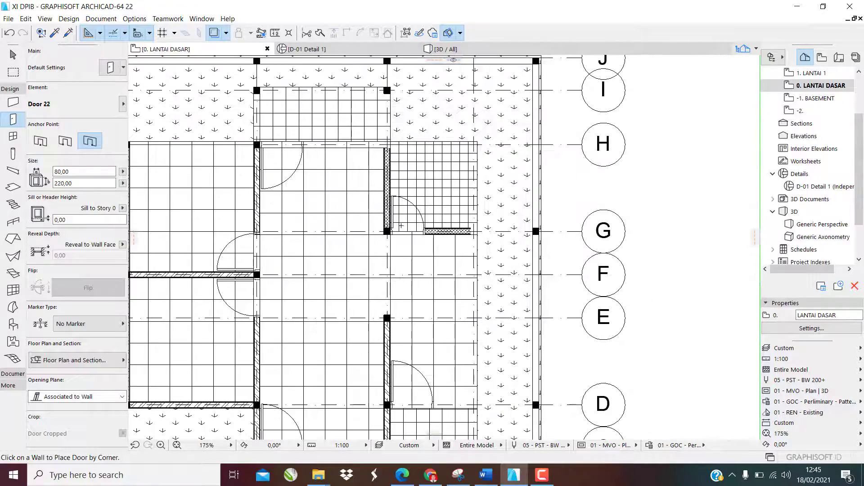
scroll(401, 226, "down", 4)
scroll(399, 280, "up", 4)
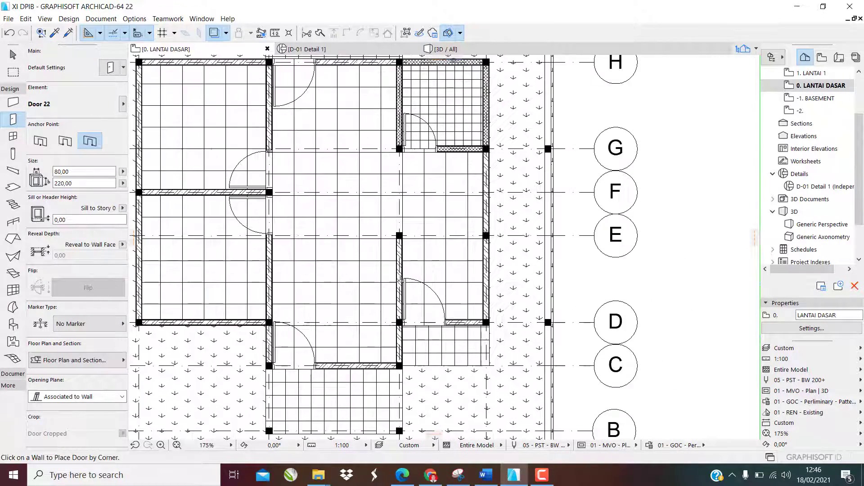
scroll(400, 279, "down", 4)
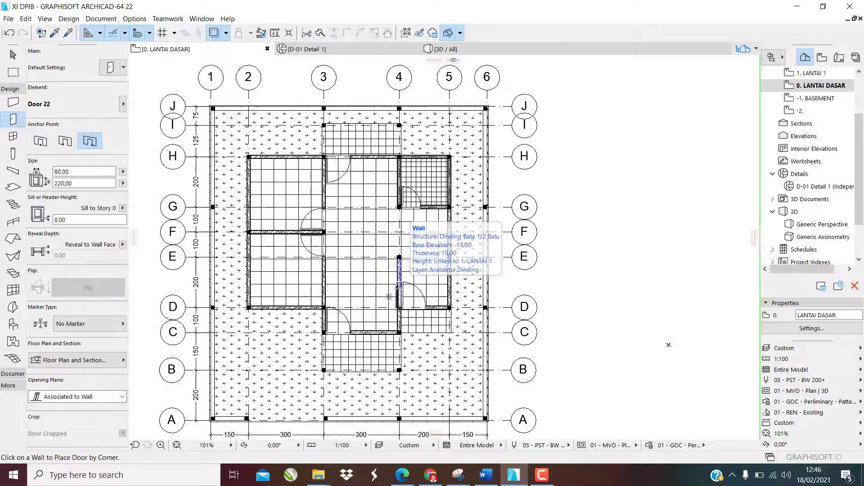
Inspect the placed doors in the 3D perspective from the front, the back and above the rooms.
key("F3")
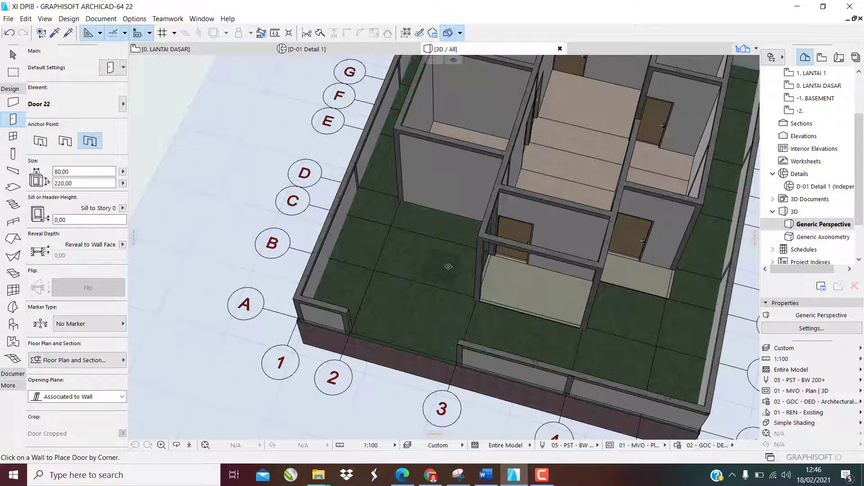
middle_click_drag(446, 267, 496, 163, "shift")
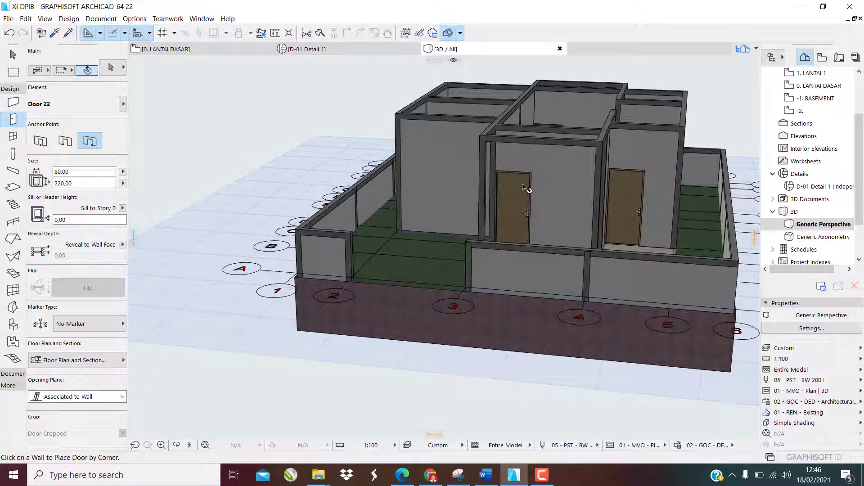
middle_click_drag(528, 189, 526, 203, "shift")
middle_click_drag(671, 222, 503, 224, "shift")
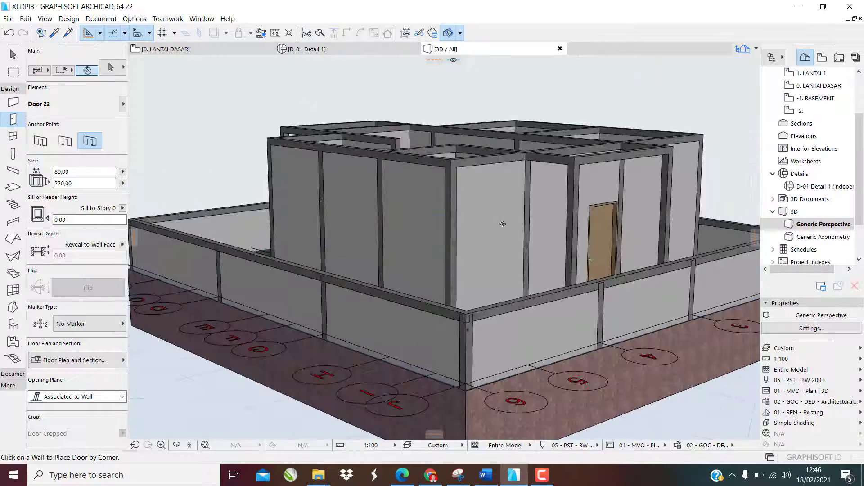
middle_click_drag(574, 238, 342, 119, "shift")
scroll(419, 177, "down", 3)
scroll(341, 118, "up", 1)
scroll(342, 119, "up", 5)
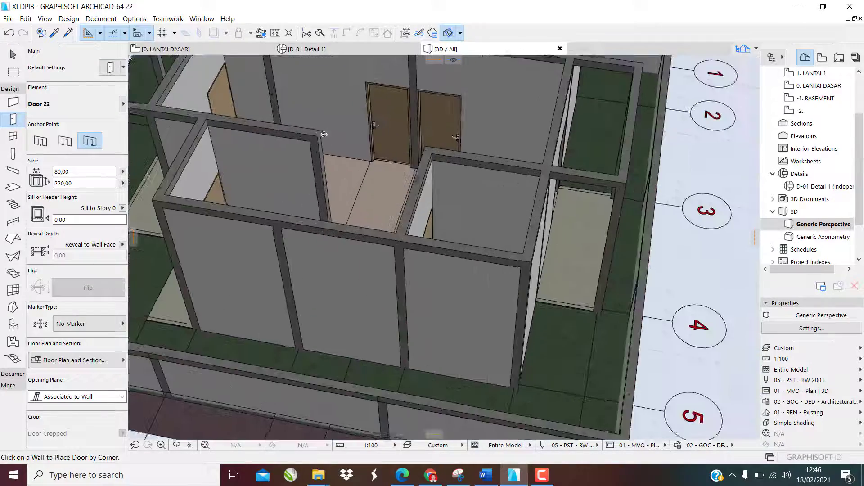
scroll(325, 133, "down", 5)
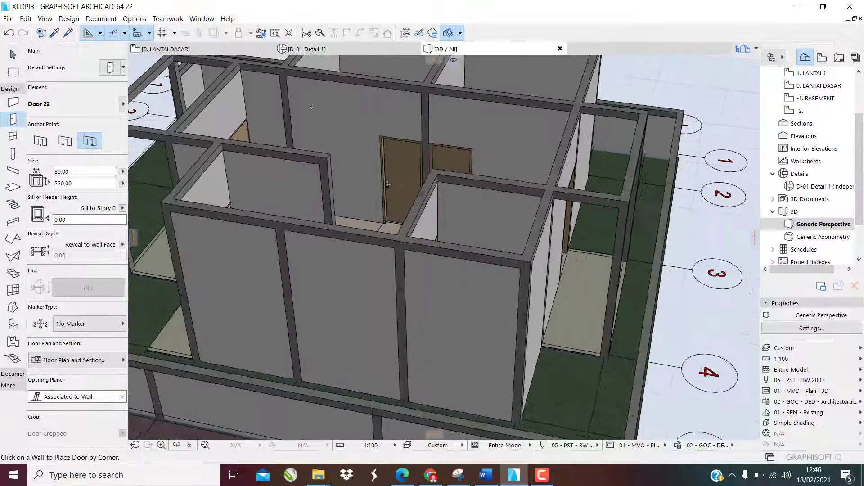
scroll(325, 133, "up", 5)
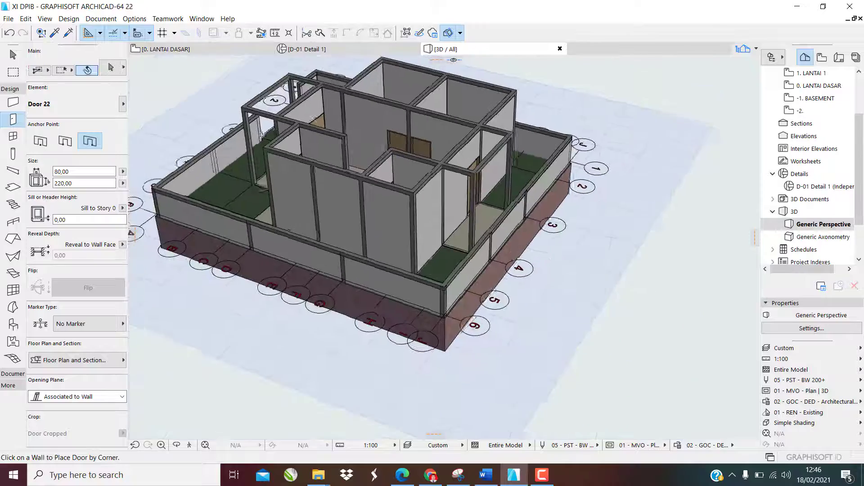
Swing the 100 x 220 front entrance door on the axis C wall open in the 3D view until its leaf stands perpendicular to the wall.
scroll(349, 144, "up", 5)
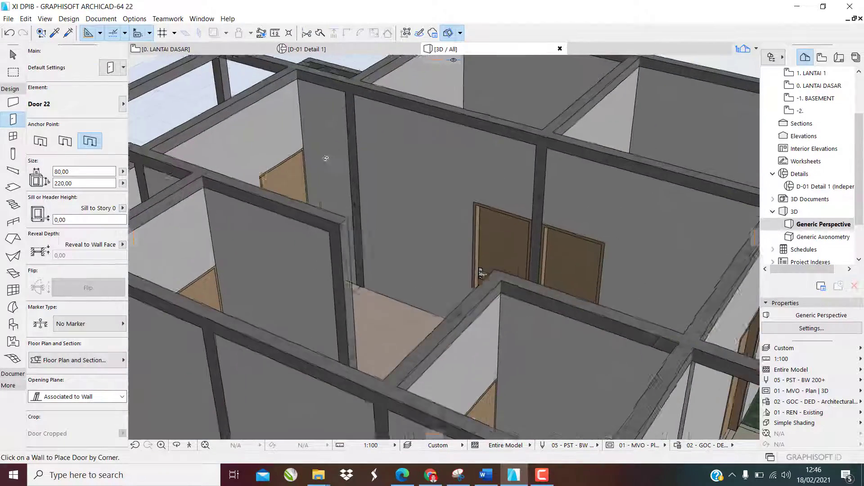
key("Escape")
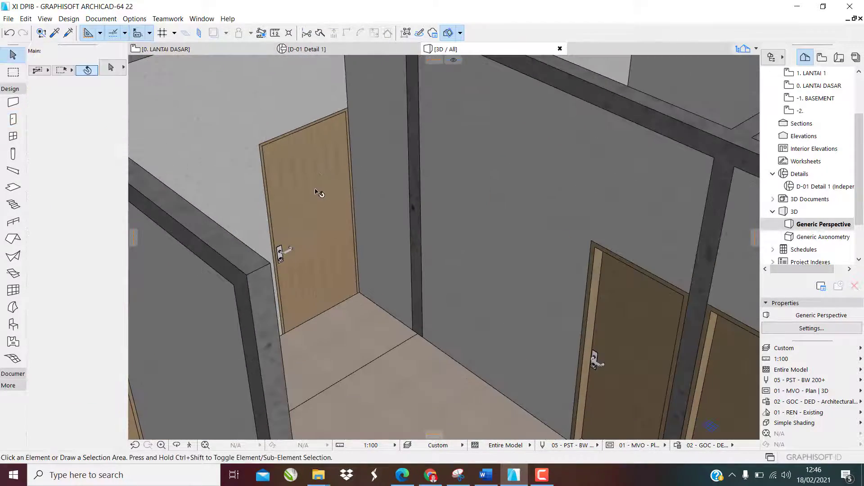
left_click(325, 194)
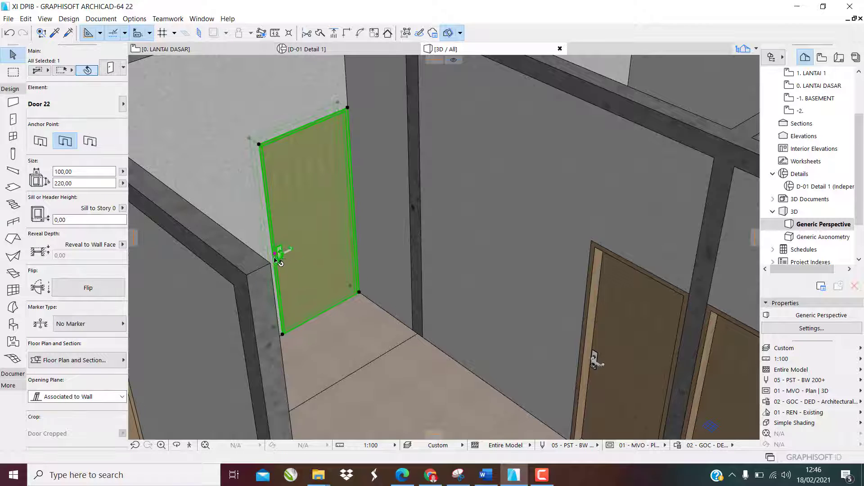
scroll(297, 260, "up", 5)
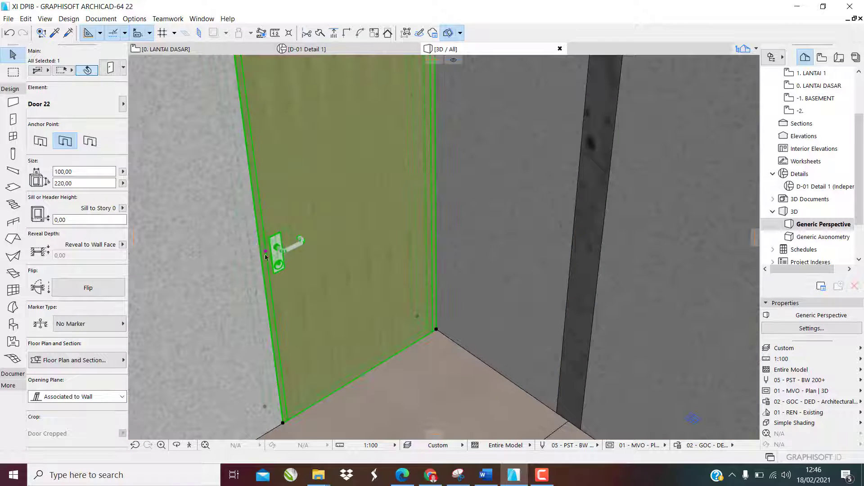
left_click(267, 253)
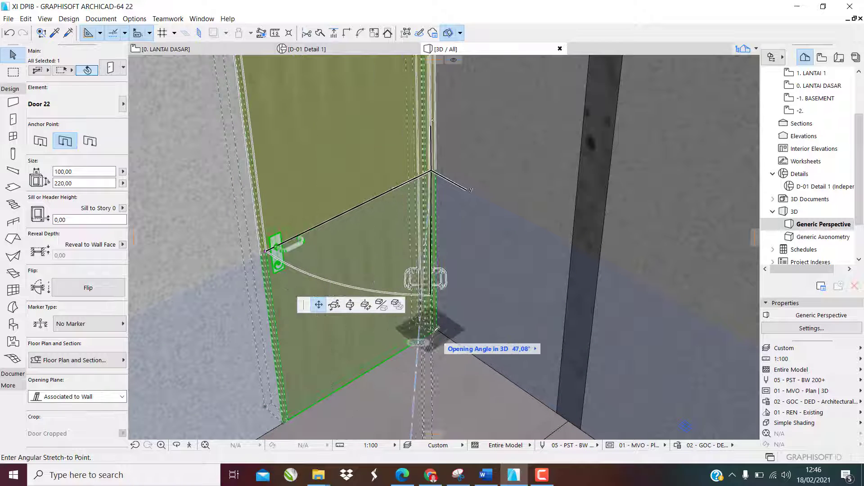
left_click(451, 288)
key("Escape")
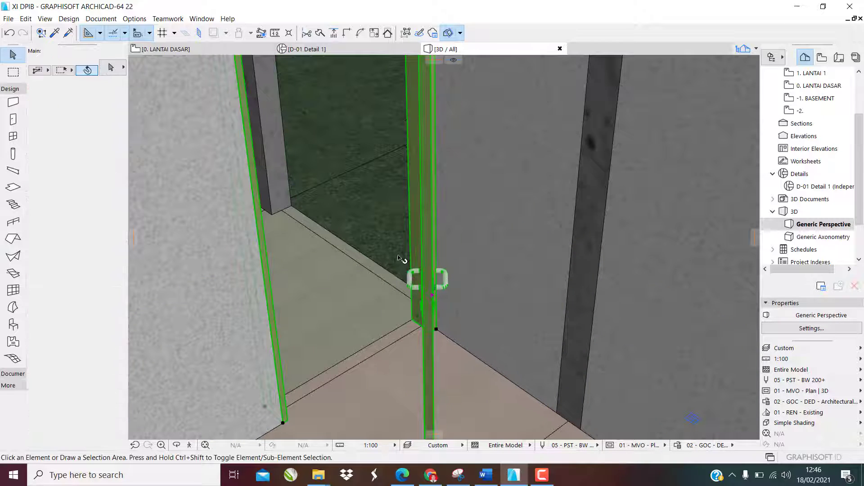
scroll(410, 266, "down", 10)
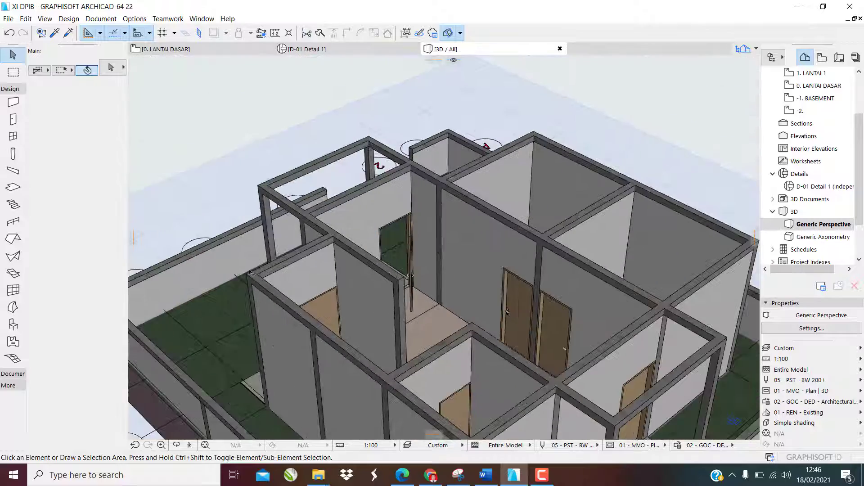
middle_click_drag(419, 279, 490, 226, "shift")
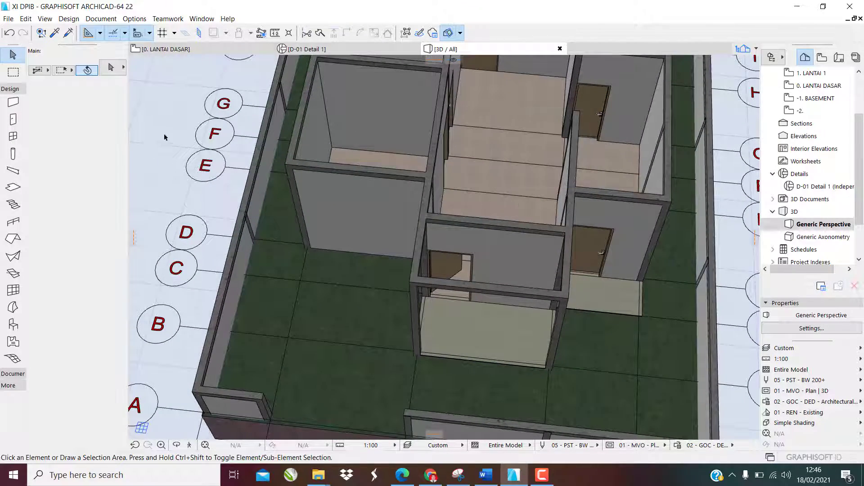
Return to the LANTAI DASAR floor plan and set the width of new windows to 80.
key("F2")
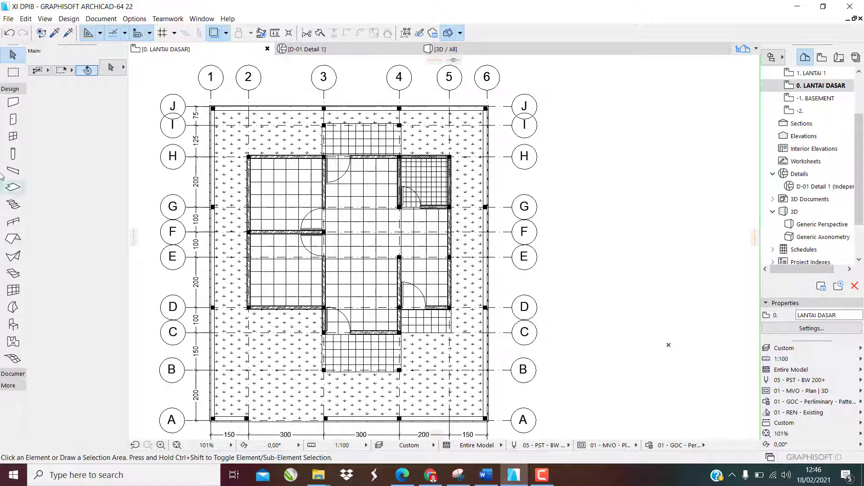
left_click(13, 139)
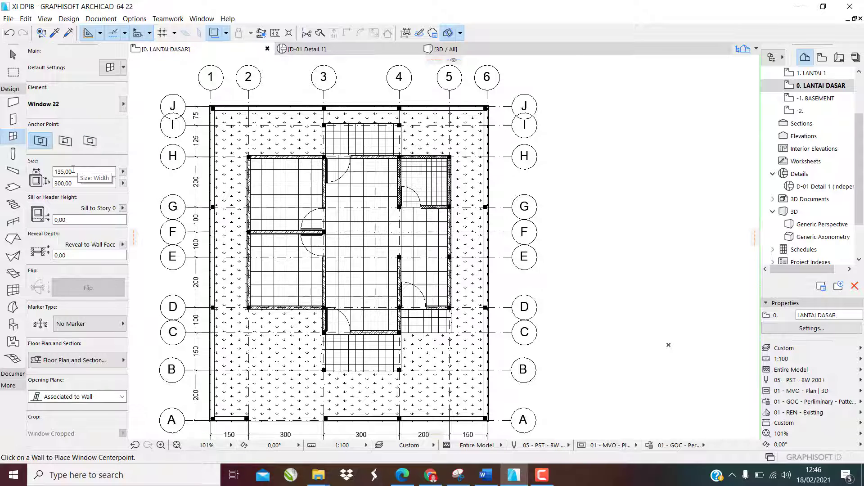
left_click_drag(83, 170, 55, 173)
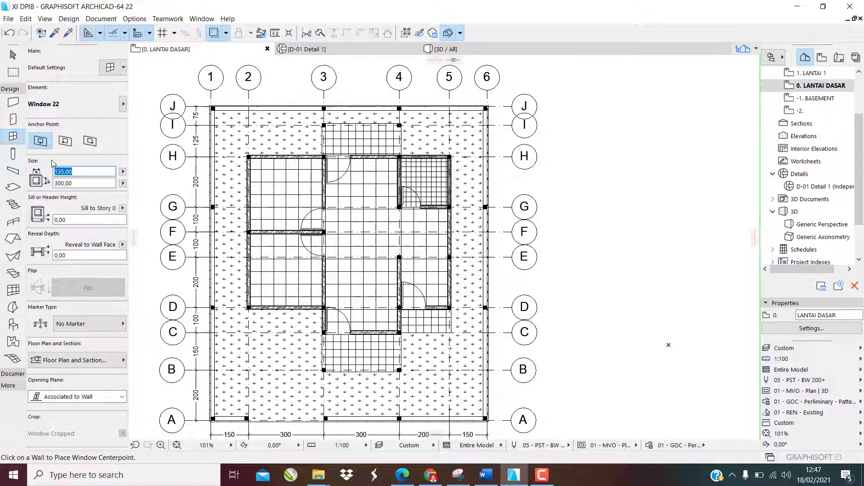
type("80,00")
Examine the window positions in the exterior walls on the reference floor plan PDF.
left_click(402, 474)
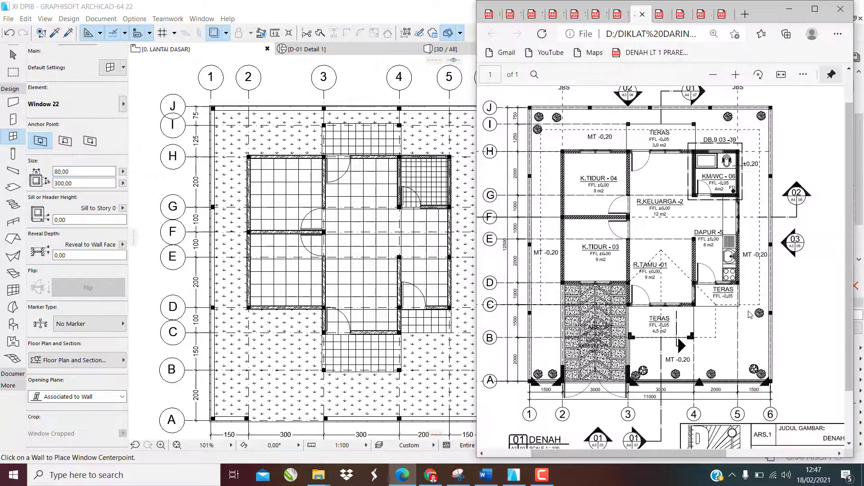
scroll(750, 314, "left", 3)
scroll(784, 311, "right", 4)
scroll(738, 324, "up", 2)
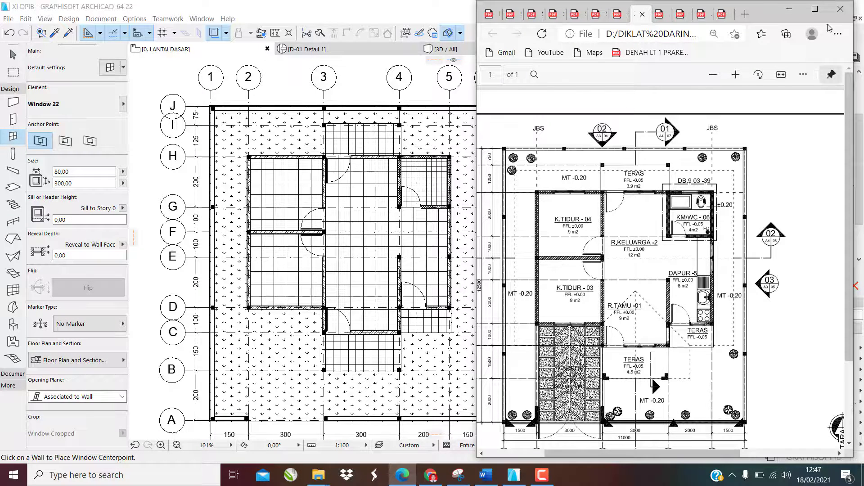
left_click(789, 9)
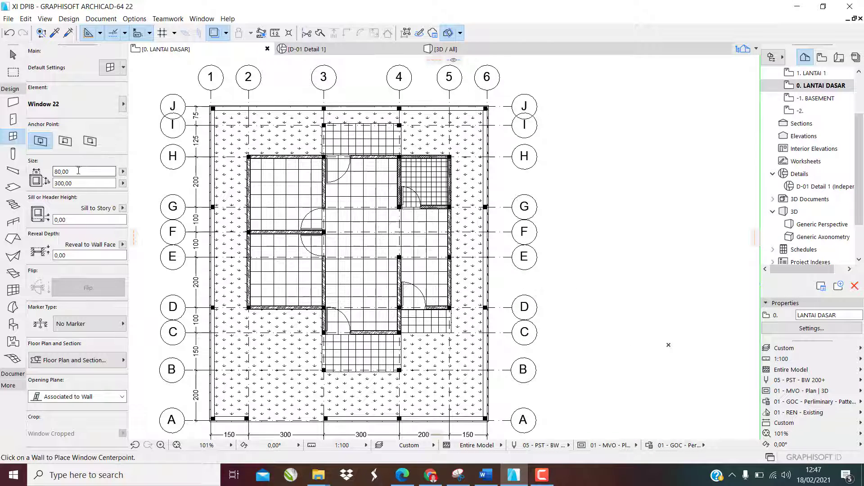
Try placing an 80 x 300 window by its second anchor on the axis D wall beside the kitchen door, frame on the room side, and delete it.
left_click(65, 141)
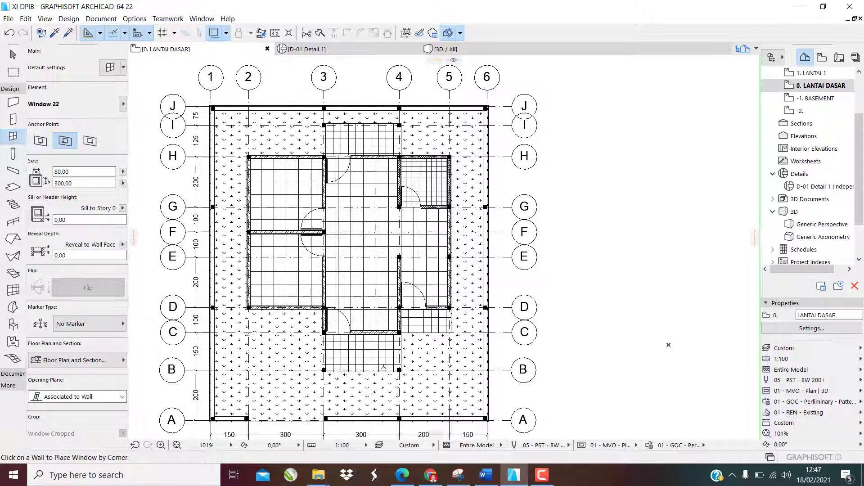
scroll(439, 295, "up", 8)
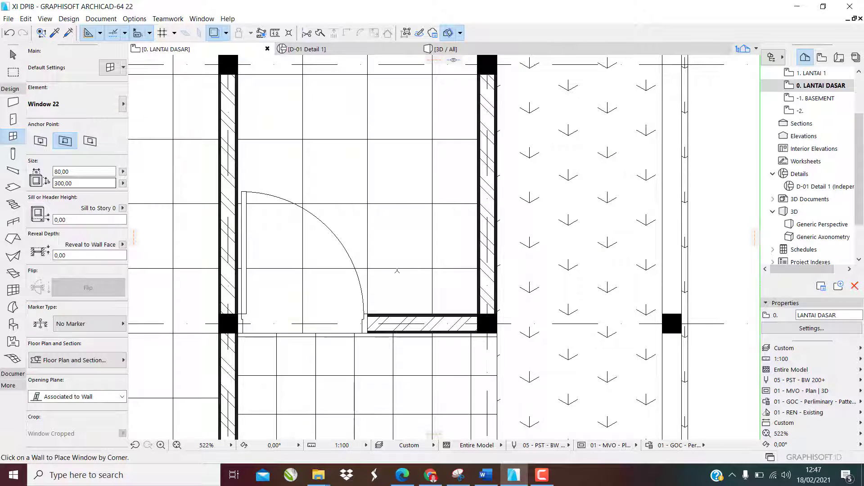
left_click(89, 141)
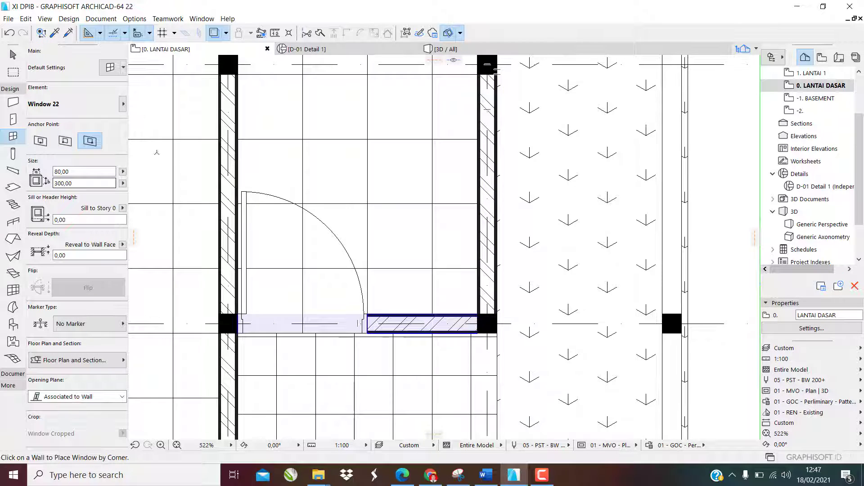
left_click(65, 141)
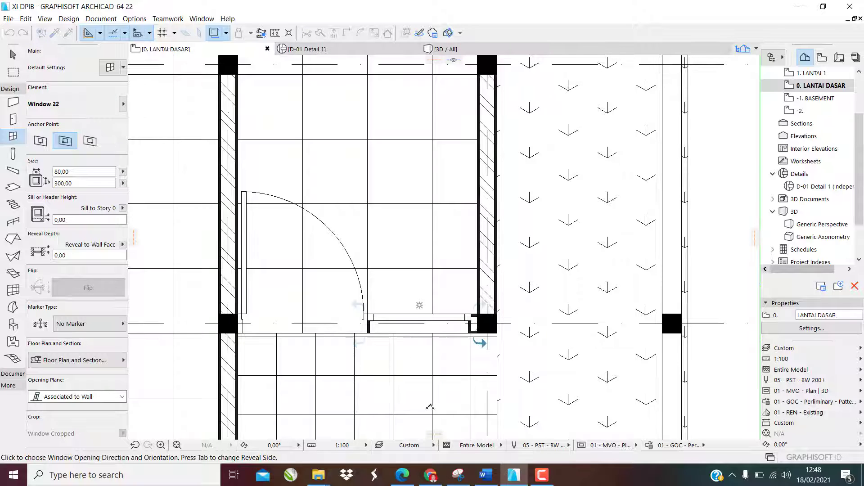
left_click(430, 408)
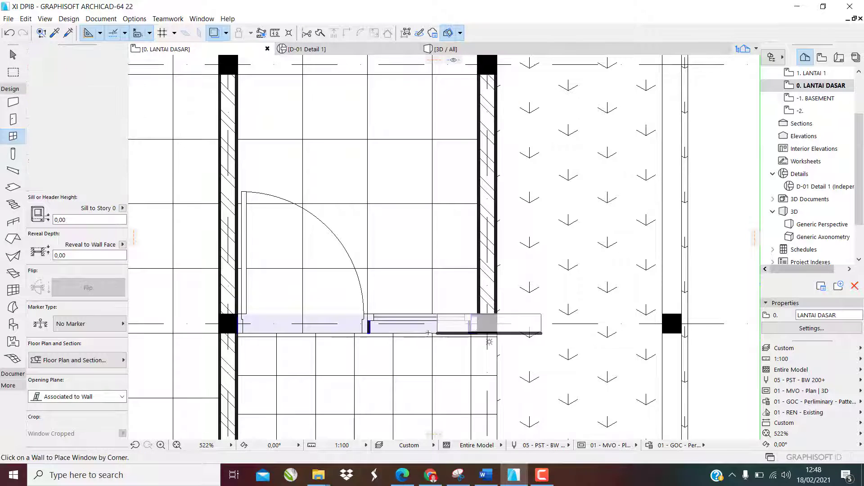
key("Escape")
left_click(407, 324)
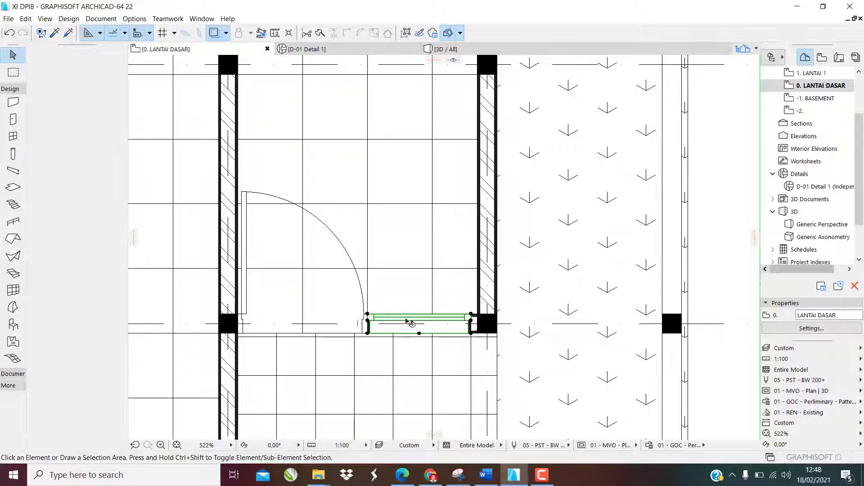
key("Escape")
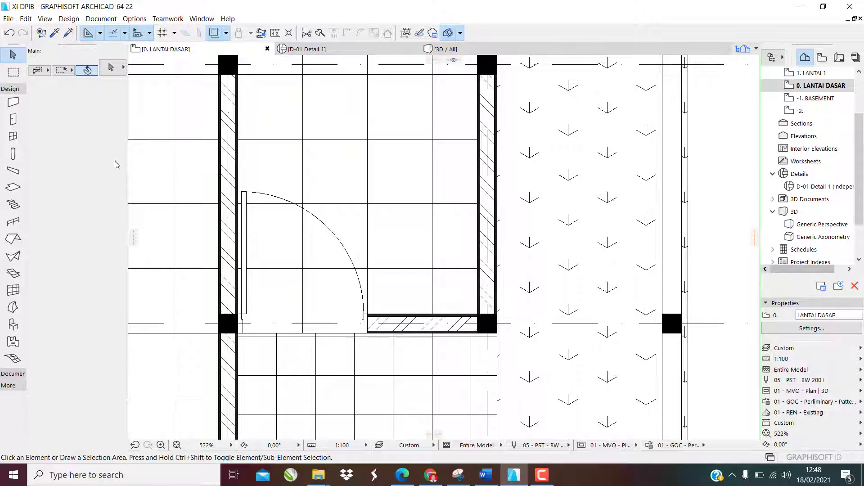
Place an 80 x 300 window by its second anchor on the axis D wall against the kitchen door, with the frame on the terrace side.
left_click(13, 136)
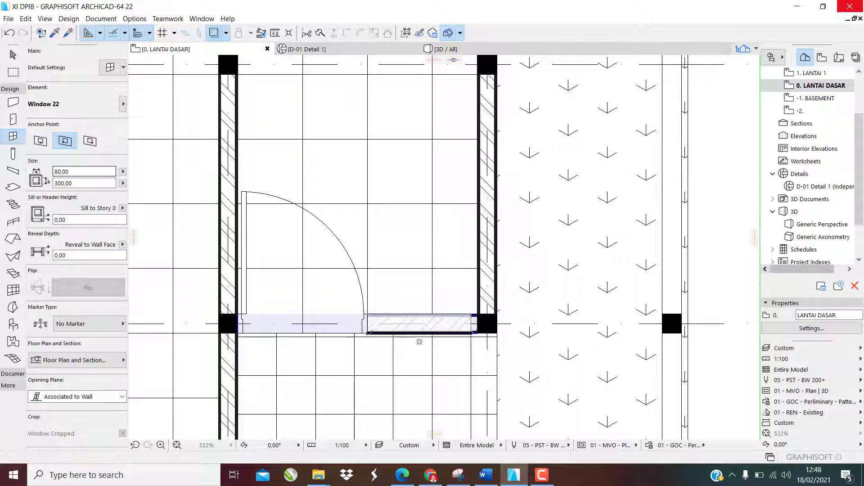
left_click(419, 333)
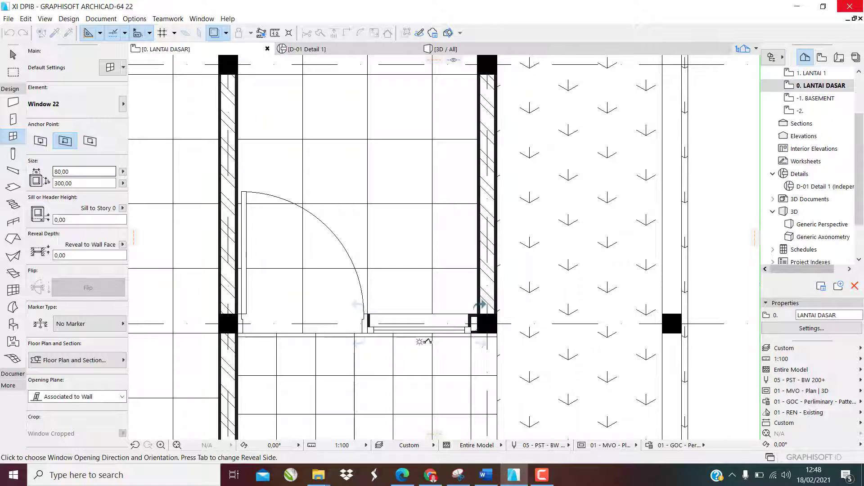
left_click(420, 404)
scroll(408, 343, "up", 4)
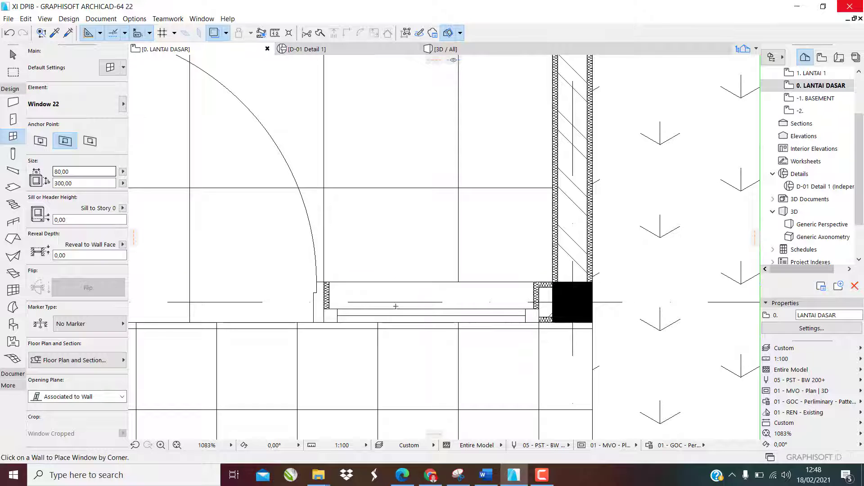
key("Escape")
scroll(444, 328, "down", 4)
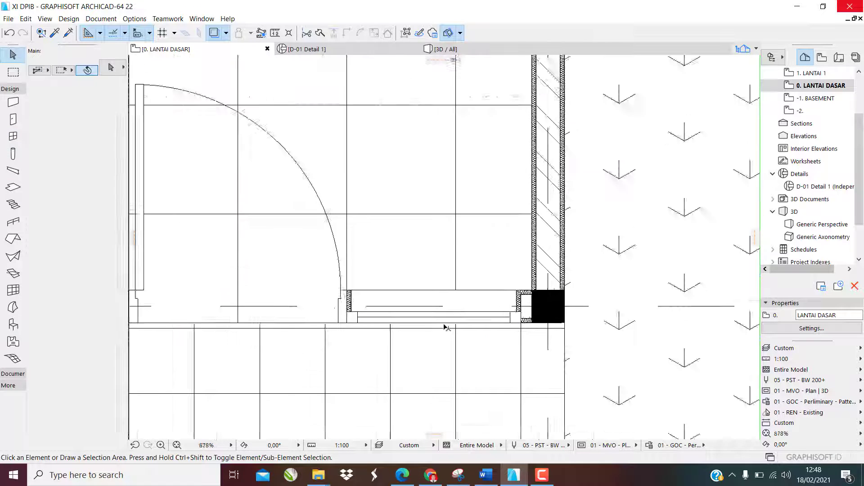
scroll(318, 381, "down", 3)
scroll(309, 399, "up", 6)
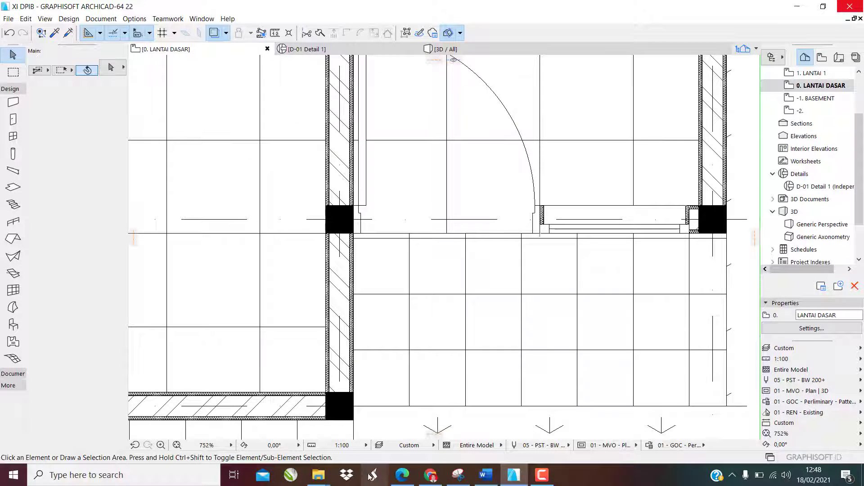
Place an 80 x 300 window centred on the axis 4 wall between axes C and D, with the frame on the terrace side.
left_click(402, 474)
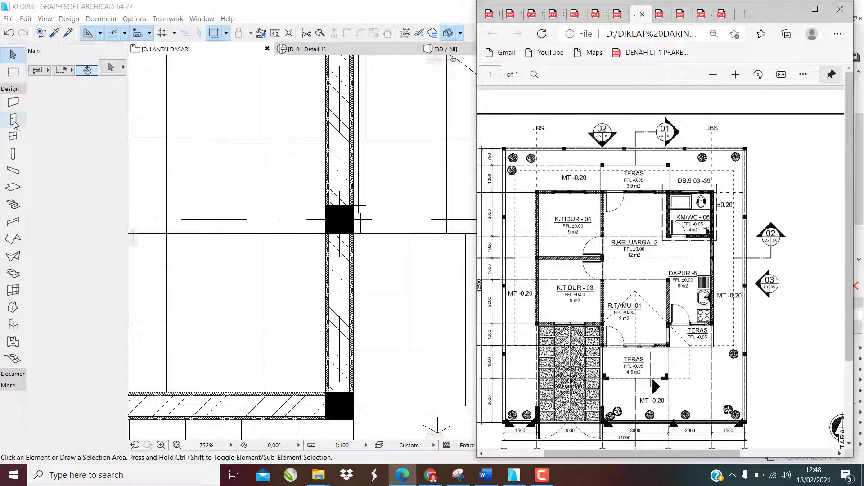
left_click(17, 140)
left_click(14, 137)
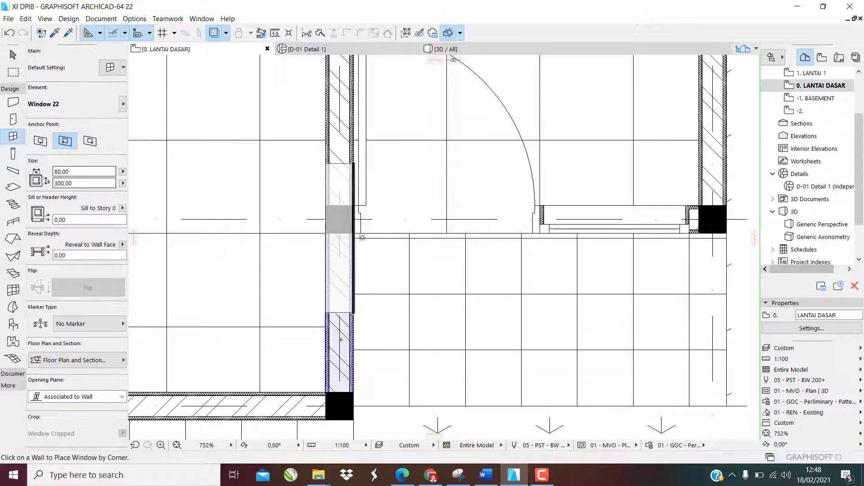
left_click(89, 141)
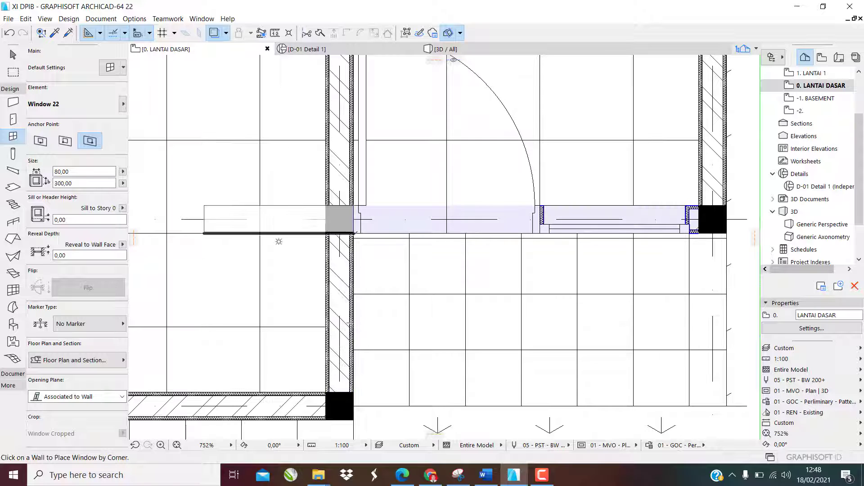
left_click(40, 141)
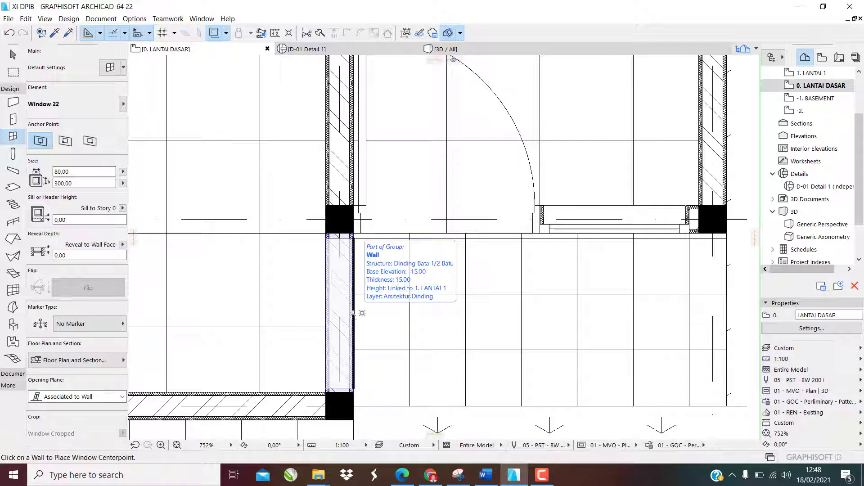
left_click(353, 314)
left_click(394, 315)
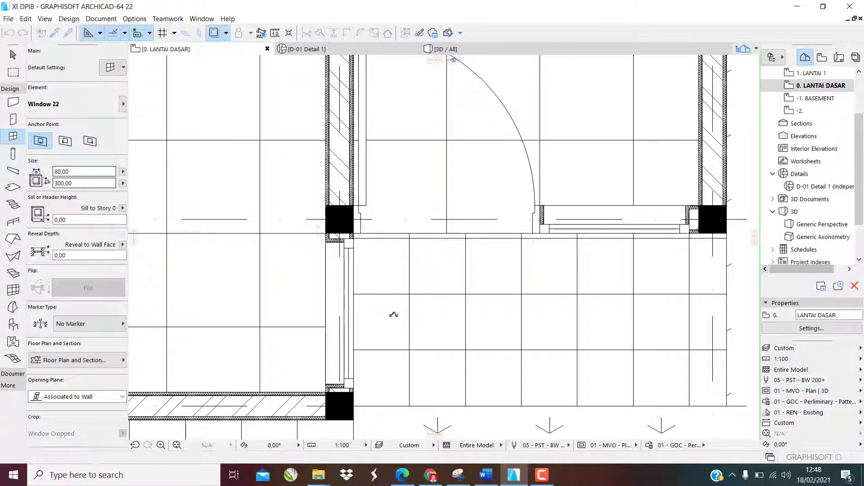
scroll(352, 240, "up", 2)
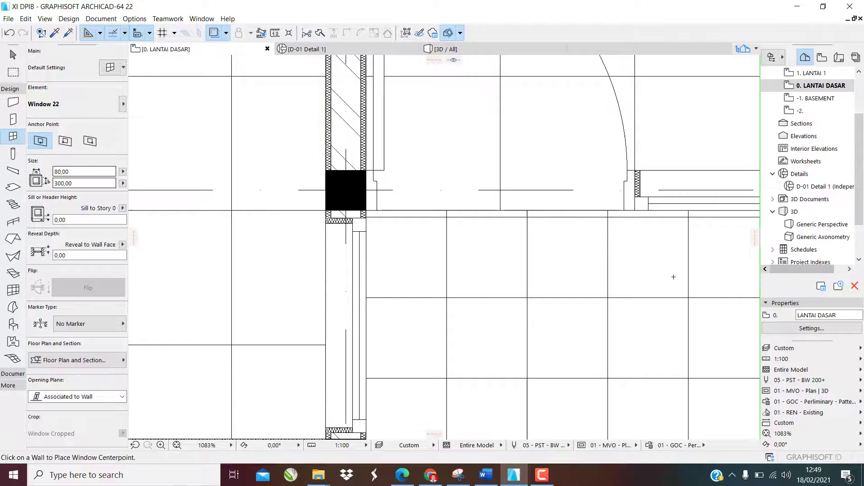
Place an 80 x 300 window centred on the bathroom's axis H wall between axes 4 and 5, with the frame on the outer side.
scroll(385, 284, "down", 10)
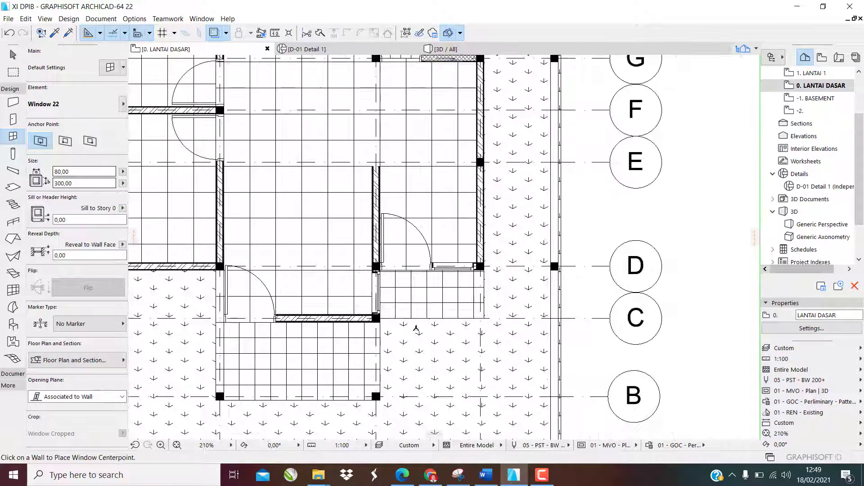
scroll(439, 79, "up", 6)
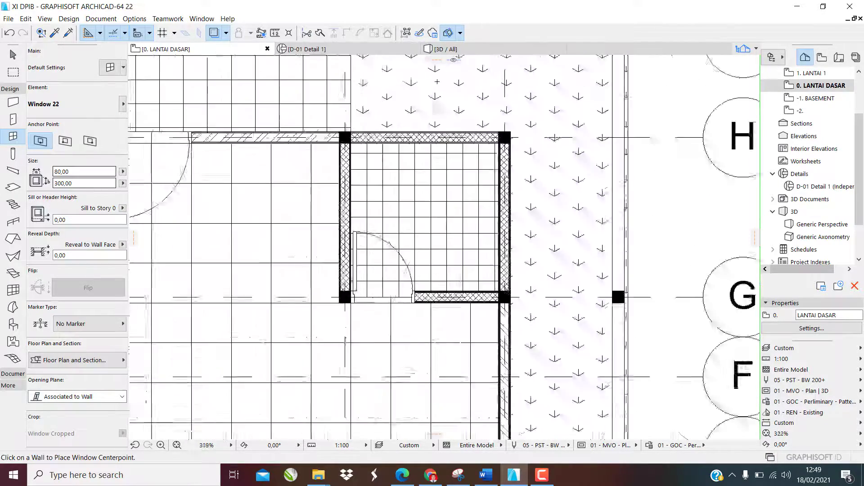
scroll(416, 150, "up", 3)
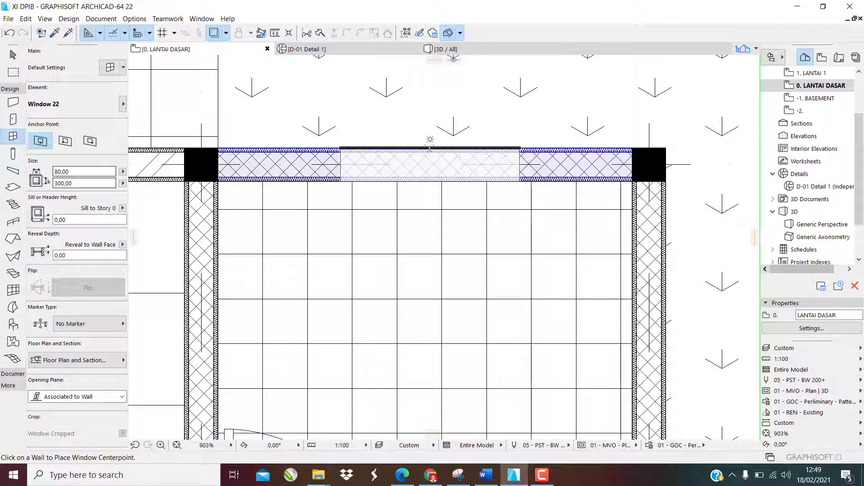
left_click(430, 147)
left_click(432, 102)
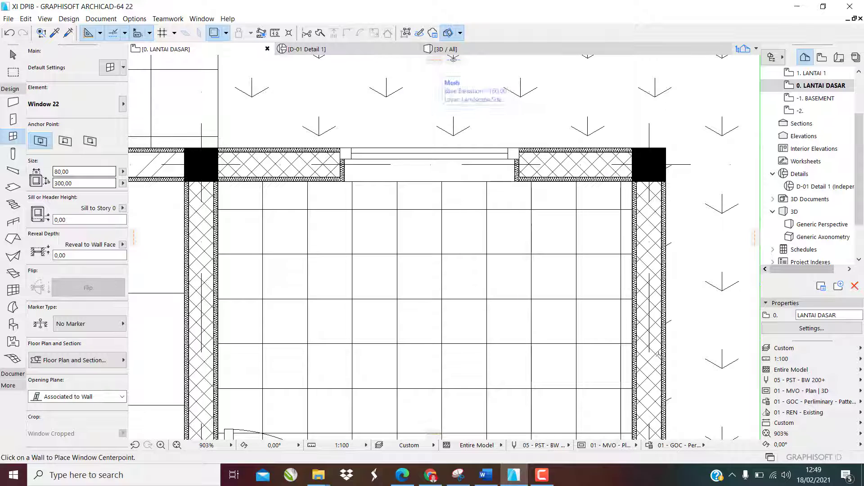
Check the window positions on the reference floor plan PDF and set the window width to 150.
scroll(427, 294, "down", 4)
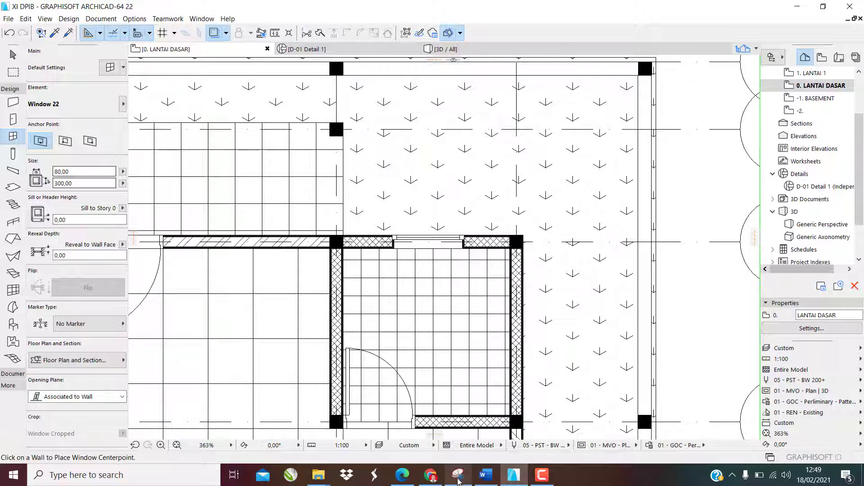
left_click(402, 476)
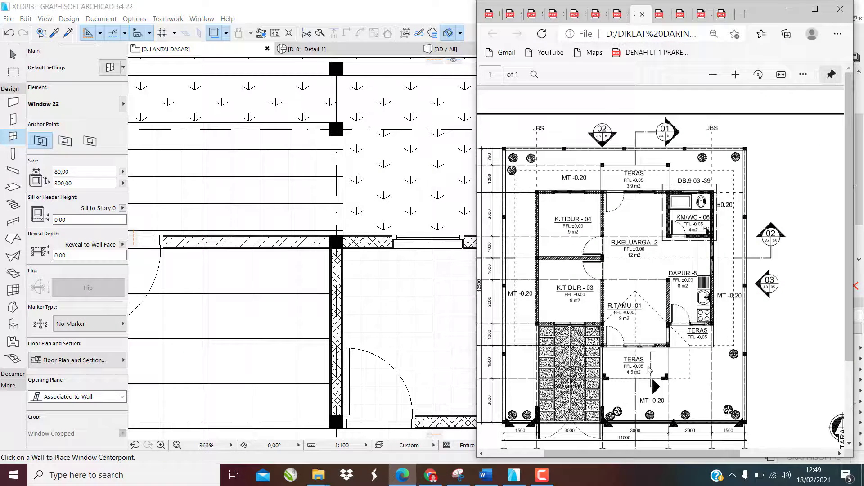
scroll(651, 357, "left", 1)
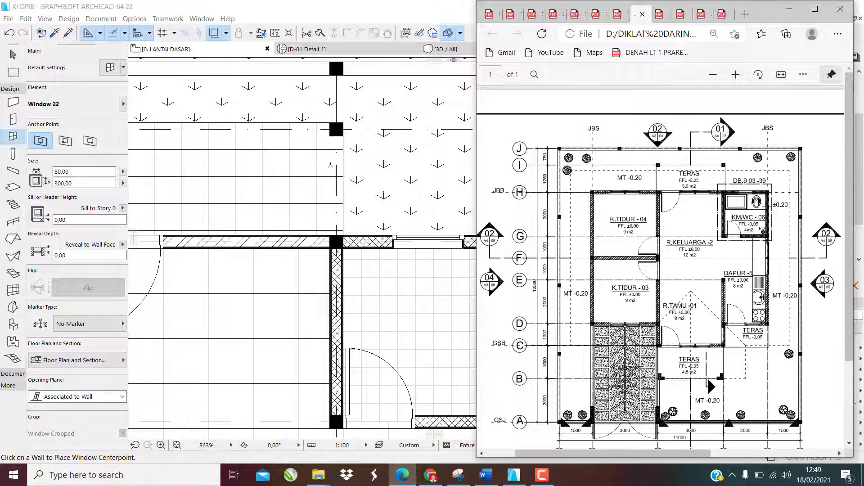
left_click(786, 10)
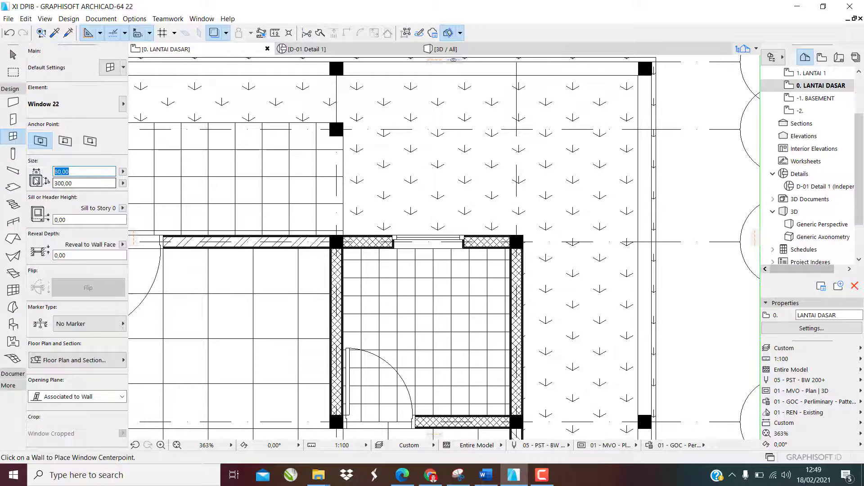
type("15")
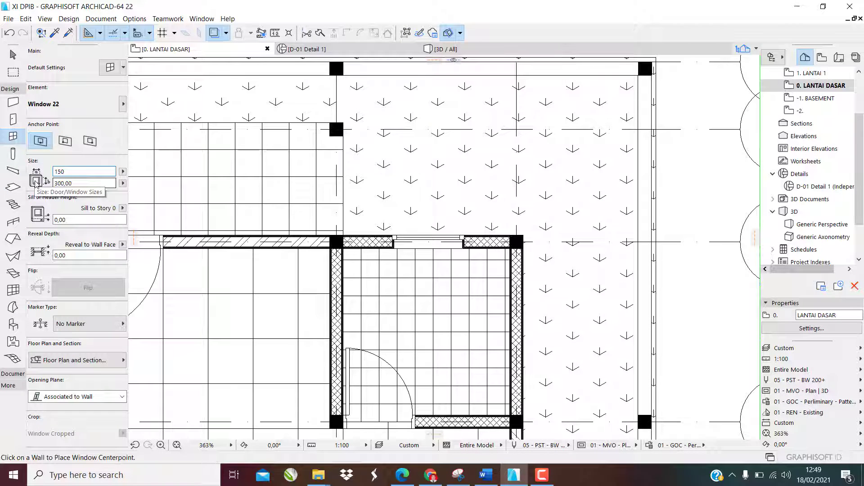
Place a 150 x 300 window by its second anchor on the axis C wall against the front door, with the frame on the terrace side.
scroll(368, 334, "down", 5)
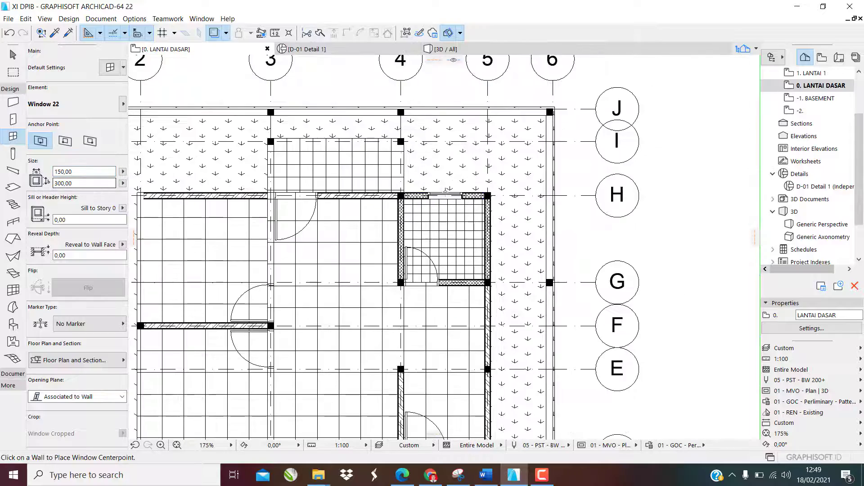
scroll(369, 347, "down", 2)
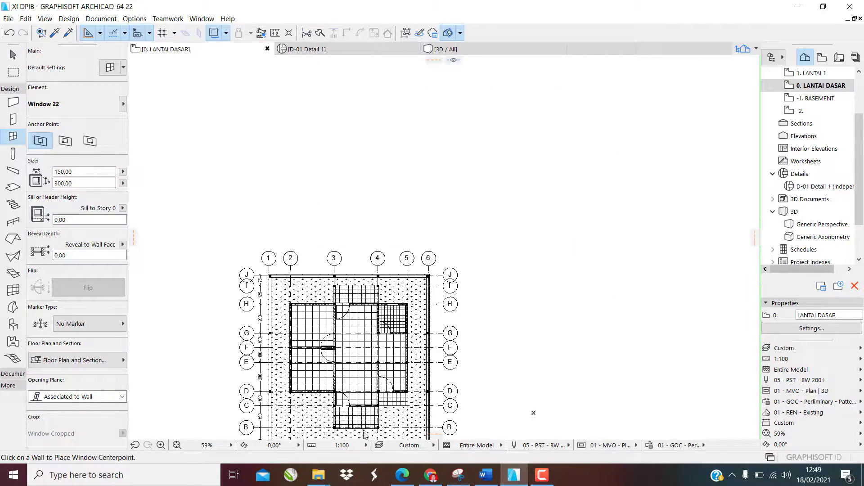
scroll(364, 434, "up", 5)
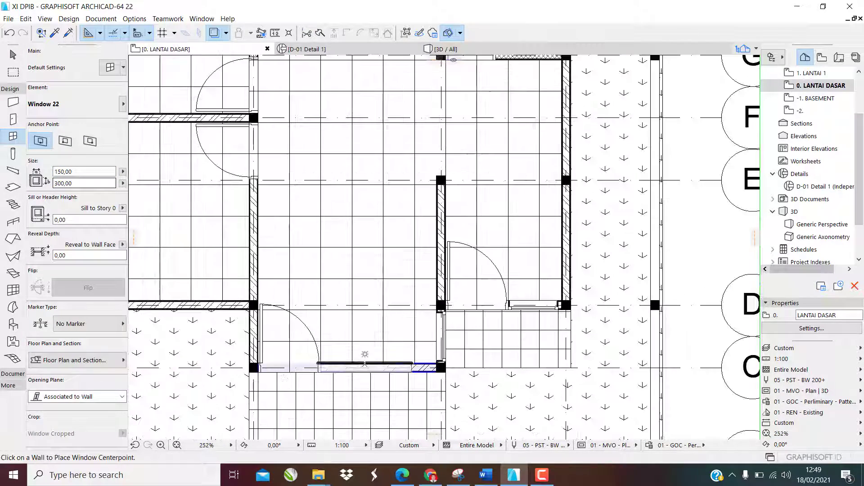
scroll(340, 379, "up", 3)
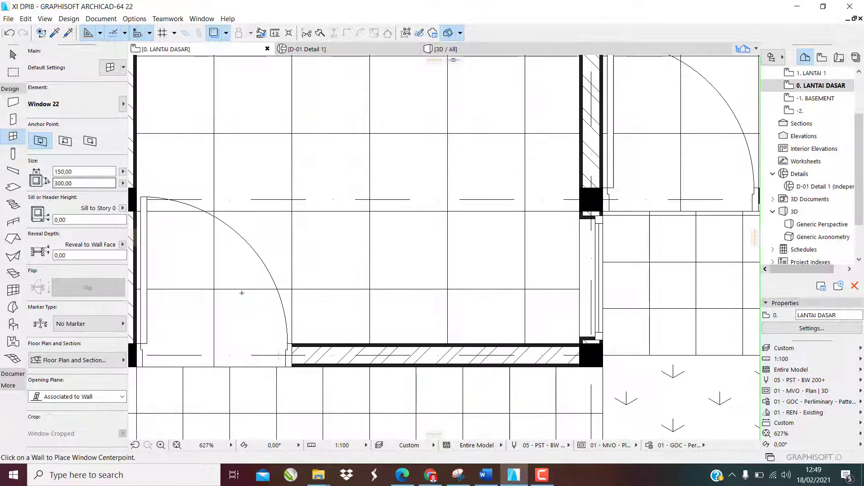
left_click(65, 140)
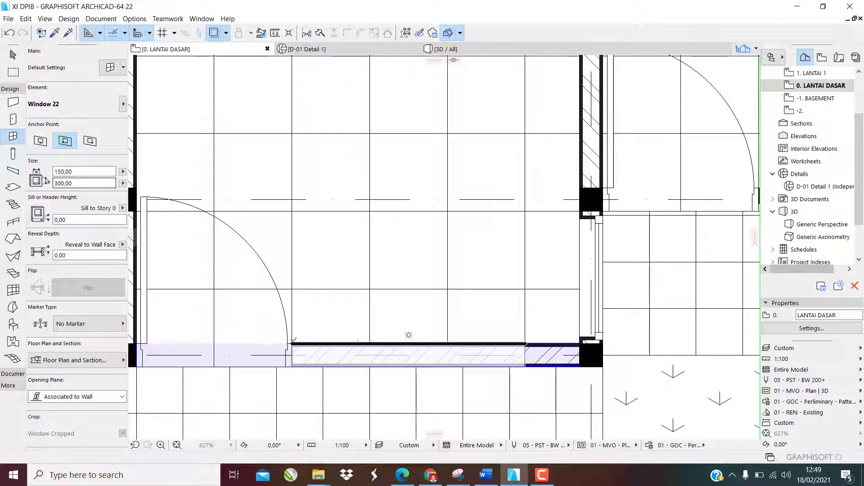
left_click(293, 341)
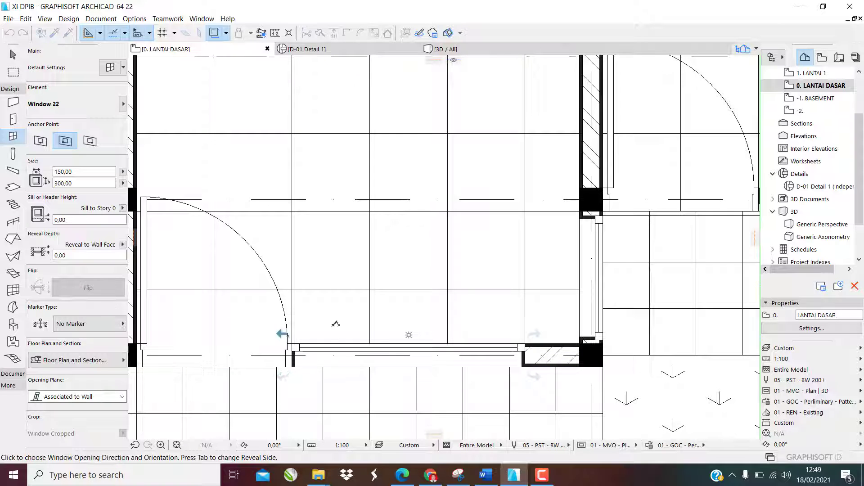
key("Escape")
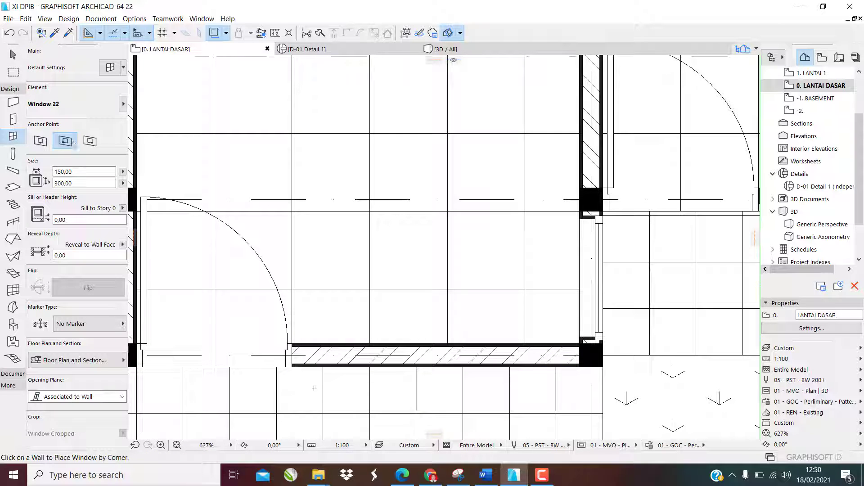
left_click(293, 363)
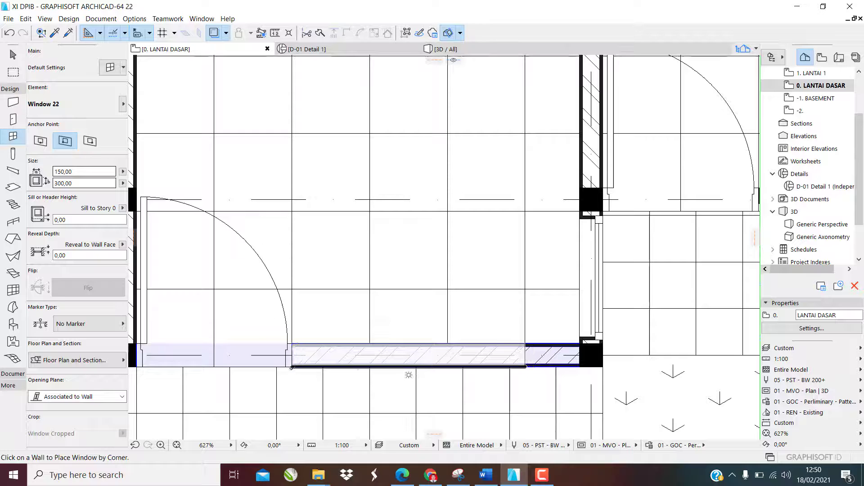
left_click(291, 366)
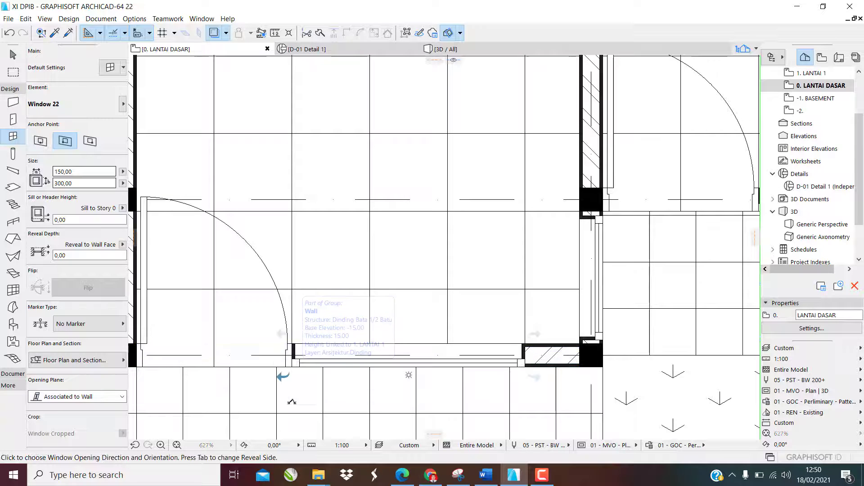
left_click(292, 402)
Place a 150 x 300 window centred on the axis D wall between axes 2 and 3, with the frame on the outer side.
scroll(315, 399, "down", 5)
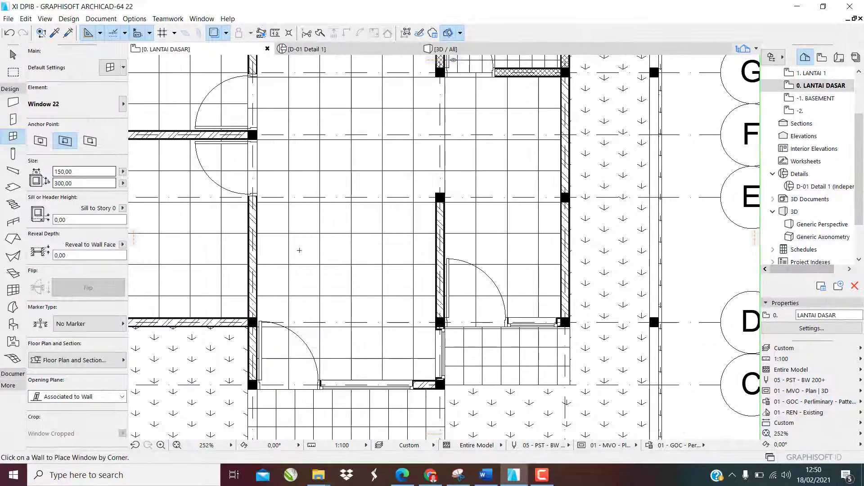
scroll(299, 250, "down", 3)
scroll(181, 257, "up", 5)
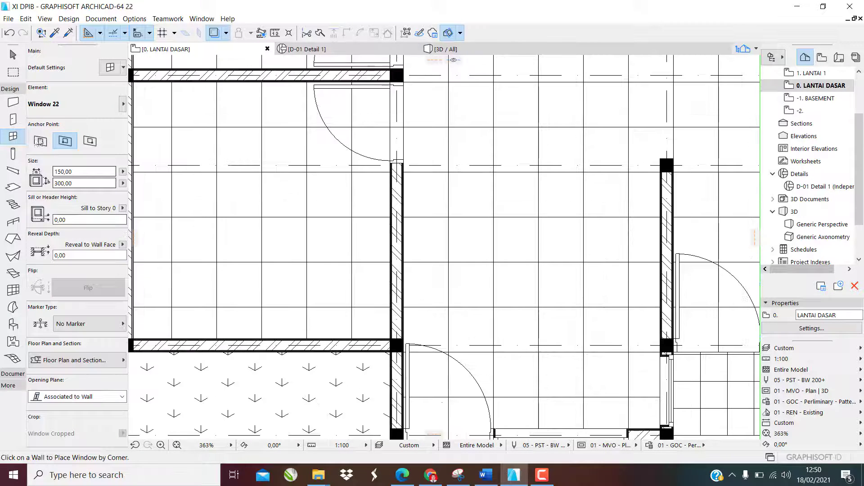
left_click(40, 141)
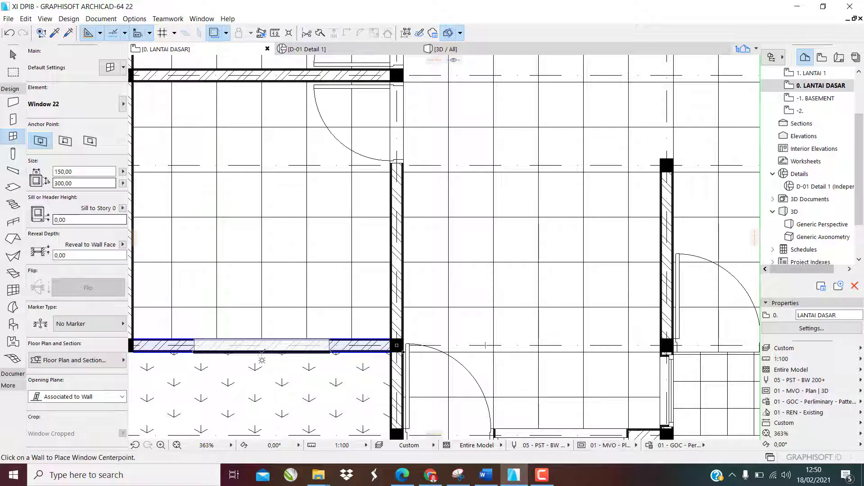
left_click(262, 351)
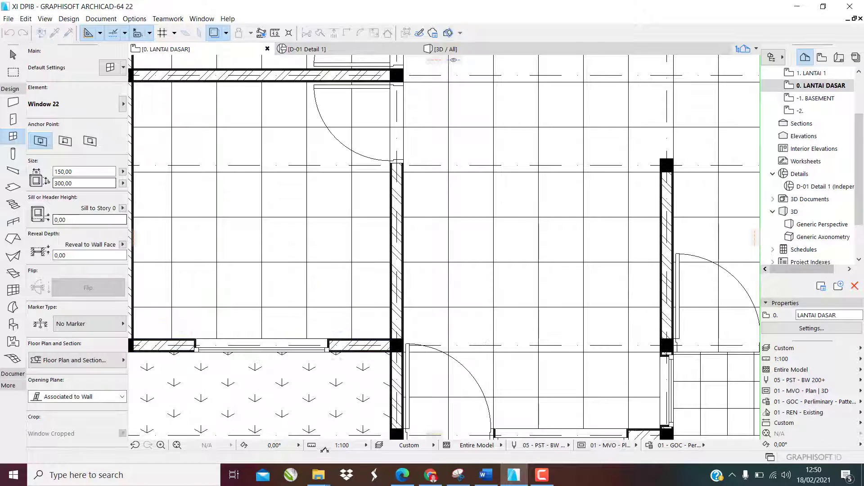
Place a 150 x 300 window centred on the axis H wall between axes 2 and 3, with the frame on the garden side.
scroll(299, 384, "down", 5)
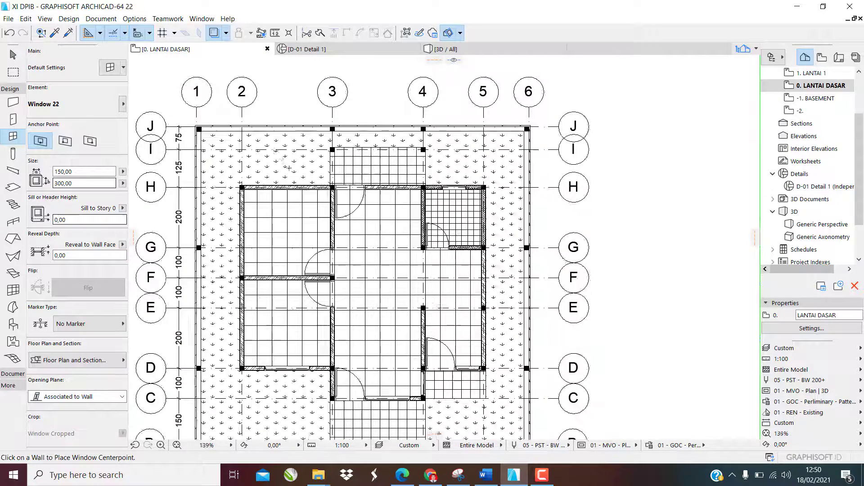
scroll(288, 168, "up", 5)
scroll(302, 309, "down", 1)
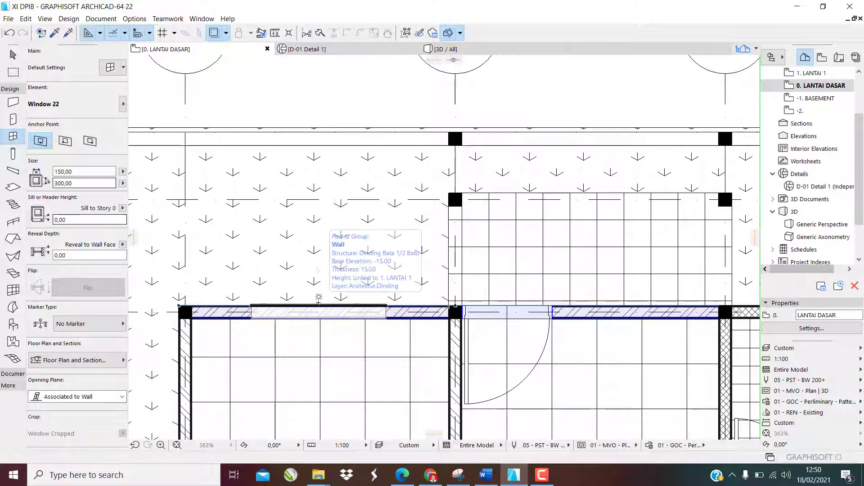
left_click(319, 298)
left_click(317, 247)
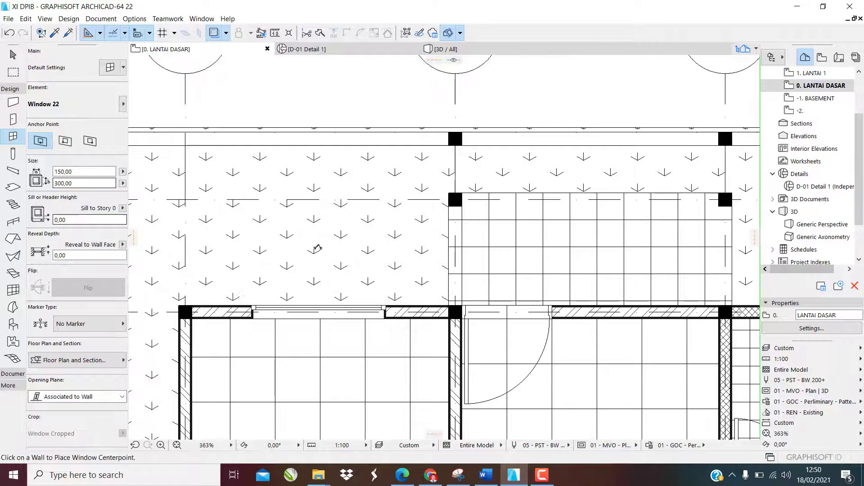
Place a 150 x 300 window by its third anchor on the axis 5 wall against the axis G column, with the frame on the outer side.
scroll(317, 247, "down", 8)
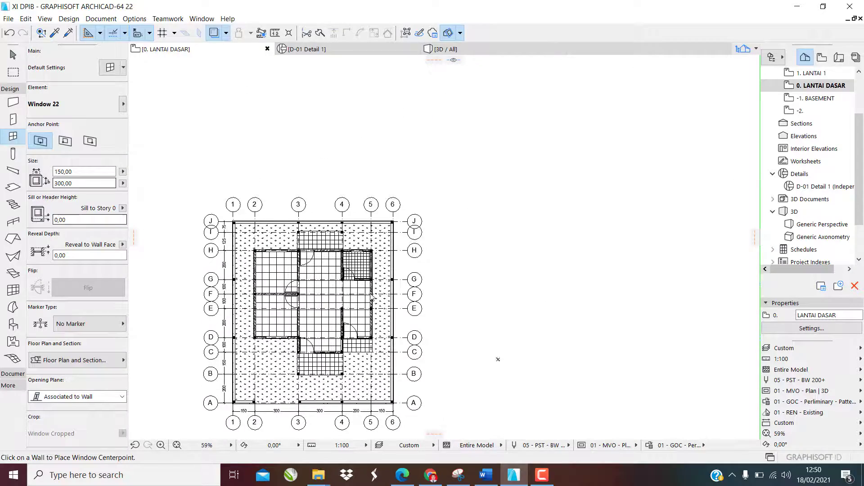
scroll(373, 295, "up", 9)
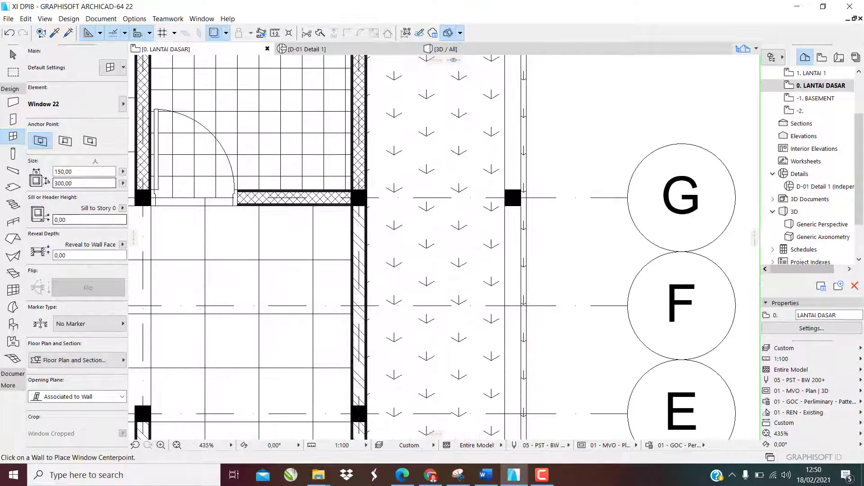
left_click(90, 140)
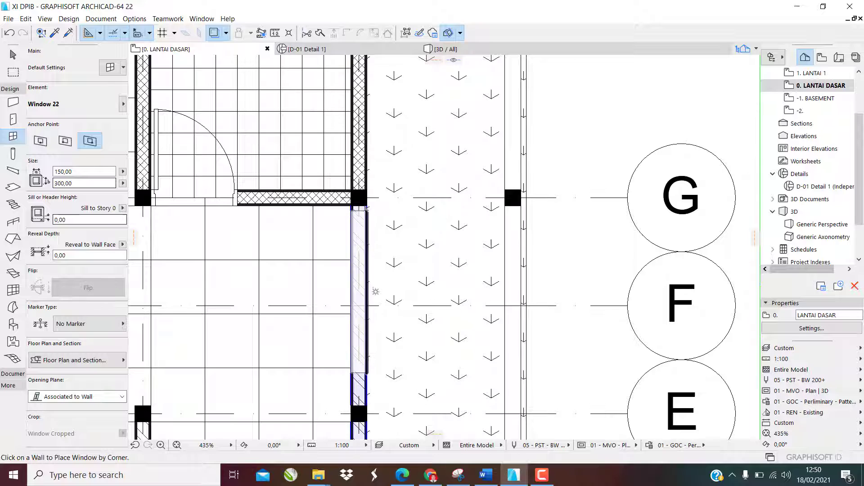
left_click(368, 204)
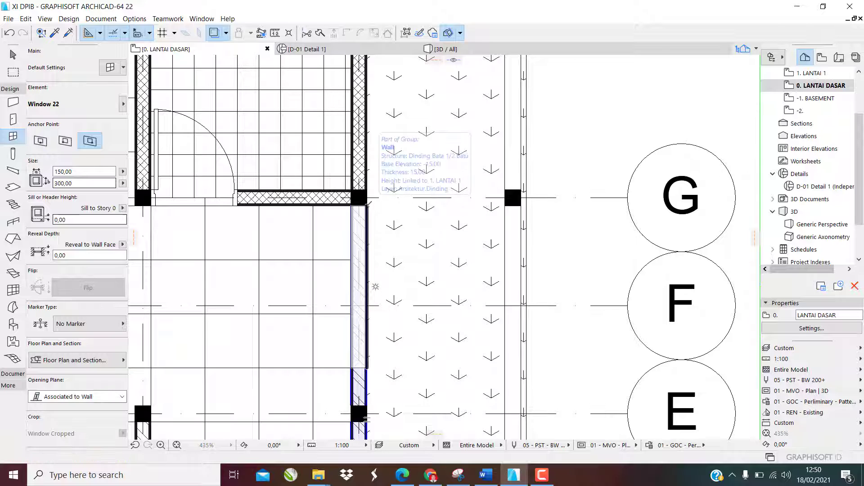
left_click(443, 221)
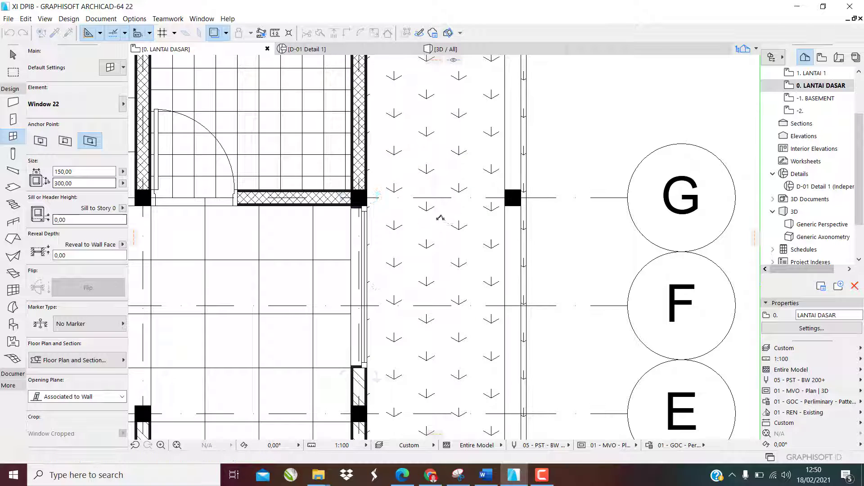
scroll(362, 217, "up", 1)
scroll(363, 217, "up", 3)
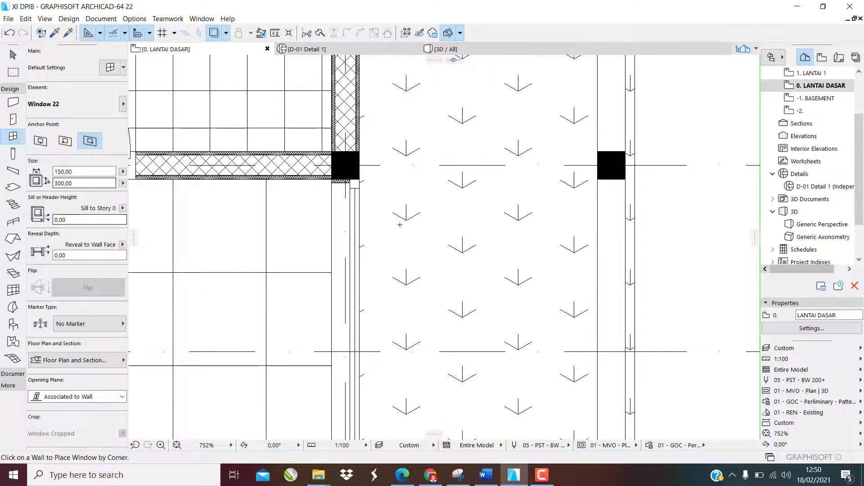
Check the reference plan in Edge and place a 150 x 300 window by its third anchor on axis H beside the back door, frame terrace side.
scroll(400, 224, "down", 12)
key("Escape")
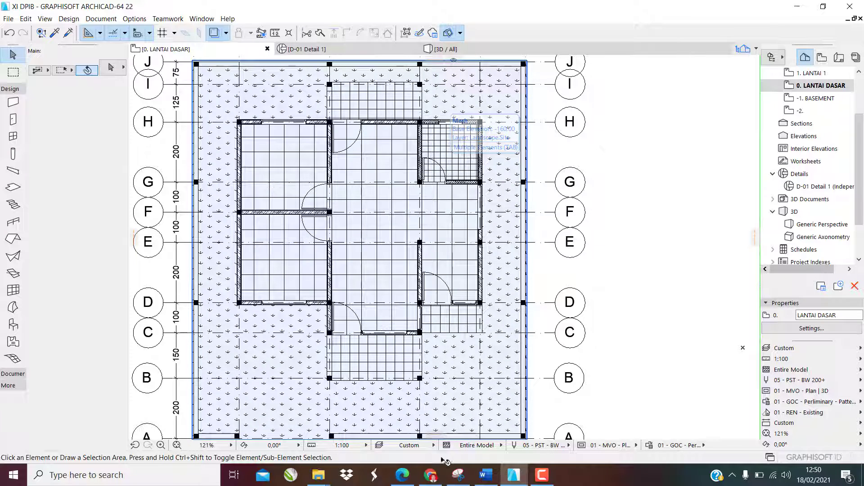
left_click(402, 475)
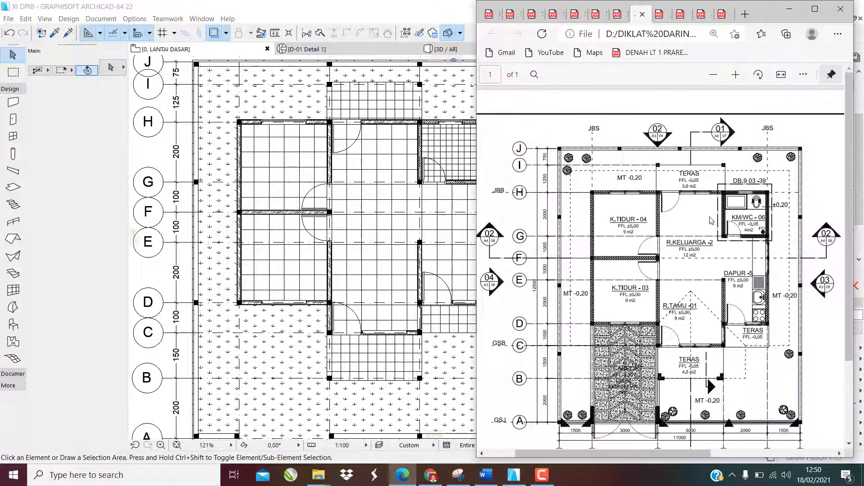
left_click(788, 9)
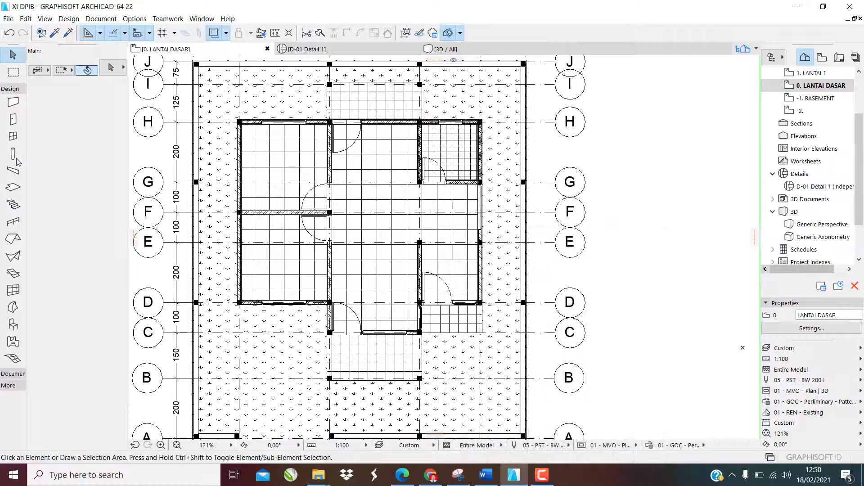
left_click(13, 136)
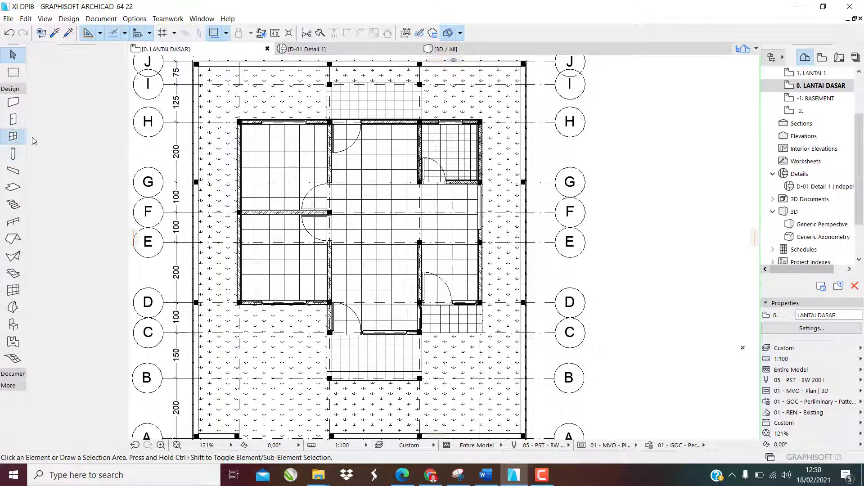
scroll(382, 111, "up", 5)
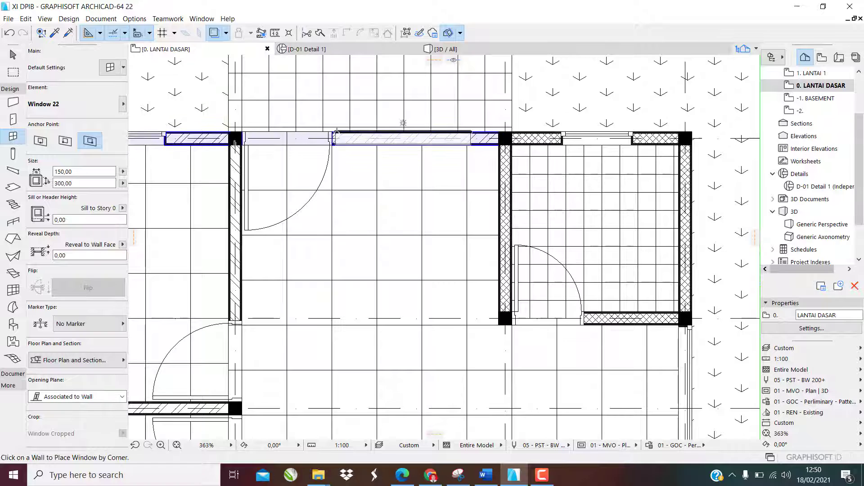
scroll(331, 133, "up", 3)
left_click(329, 133)
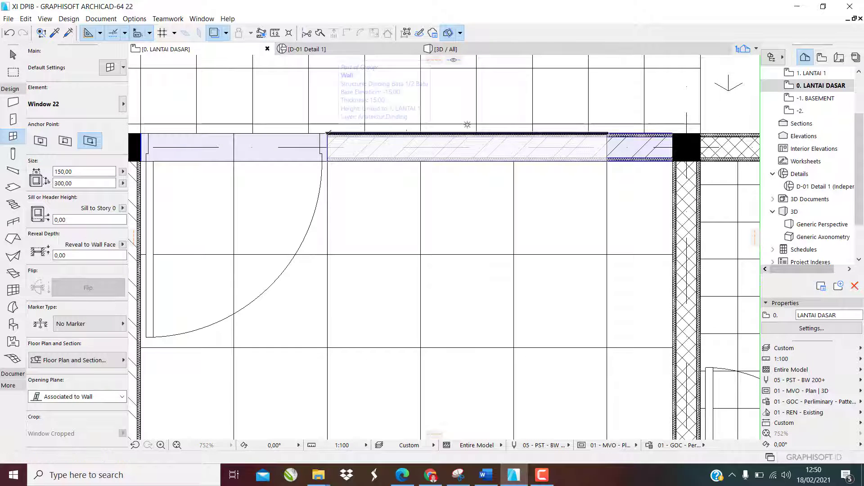
left_click(329, 87)
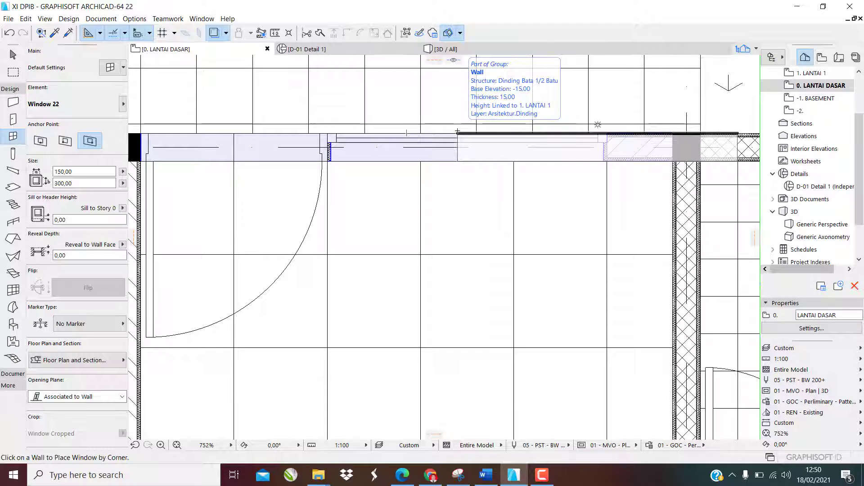
Inspect the placed doors and windows in the 3D view from the front of the house.
key("F3")
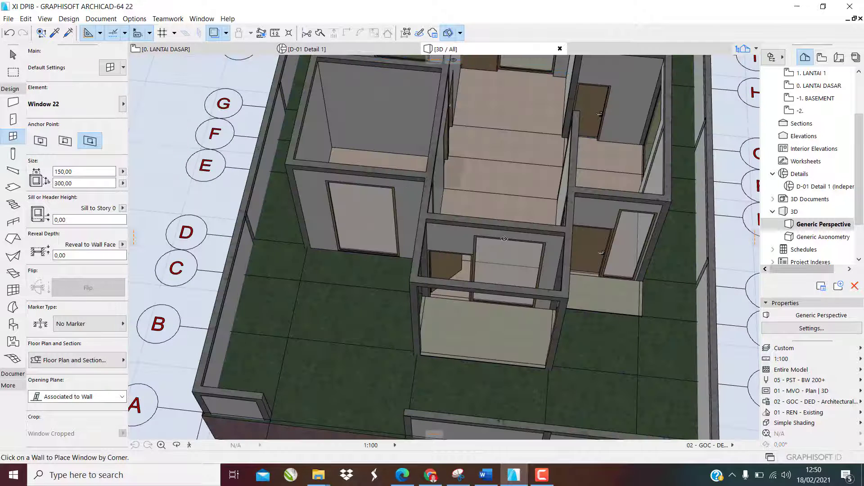
middle_click_drag(606, 347, 594, 238, "shift")
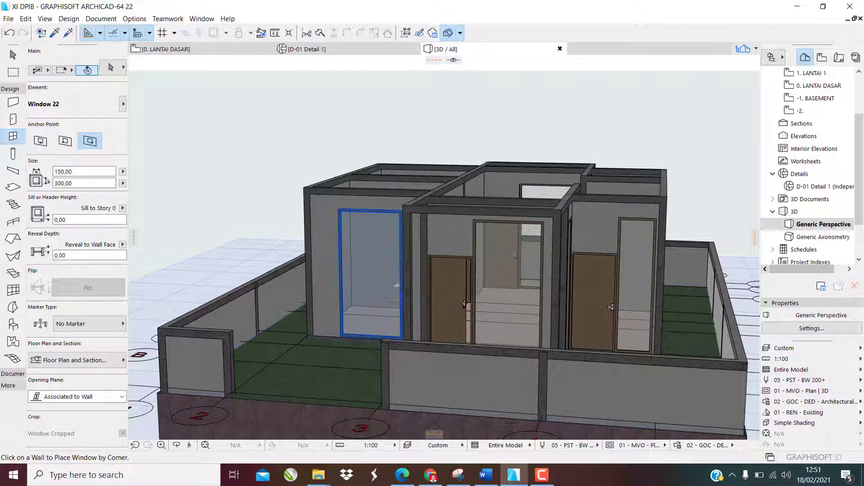
middle_click_drag(397, 286, 407, 287, "shift")
key("Escape")
Open the settings of the axis D bedroom window and browse the library's window folders, from basic and historic to sliding and special types.
left_click(375, 280)
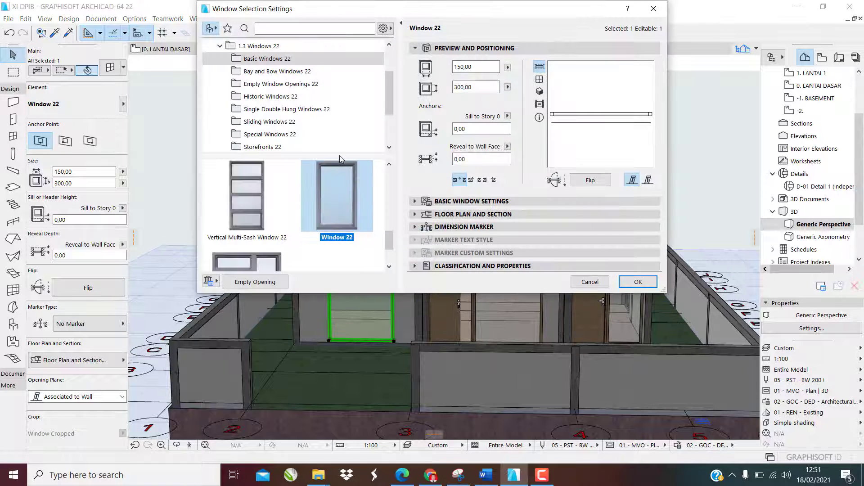
scroll(316, 221, "up", 2)
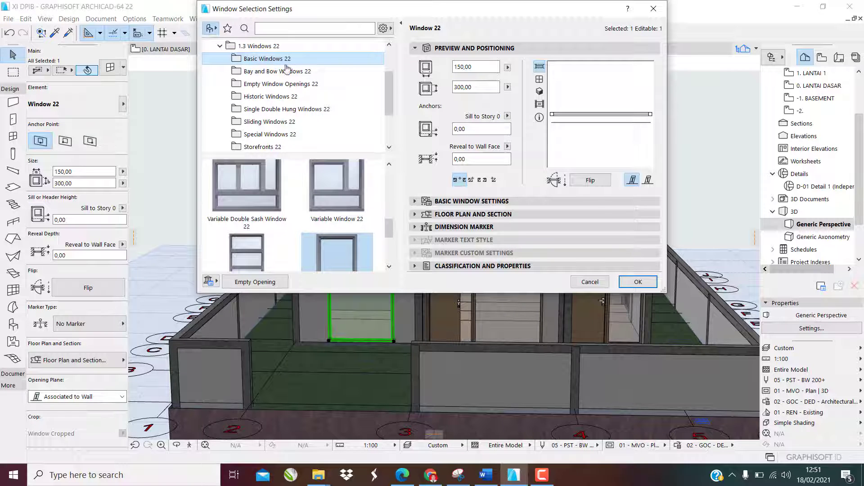
scroll(322, 188, "up", 3)
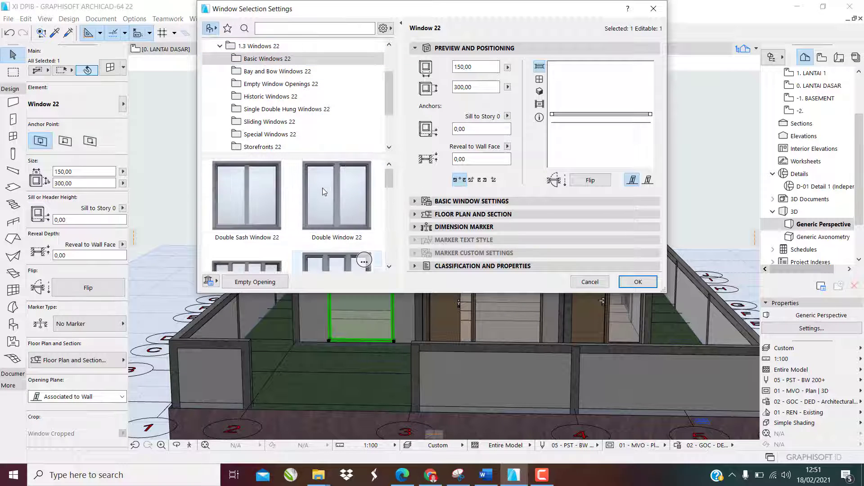
left_click(293, 72)
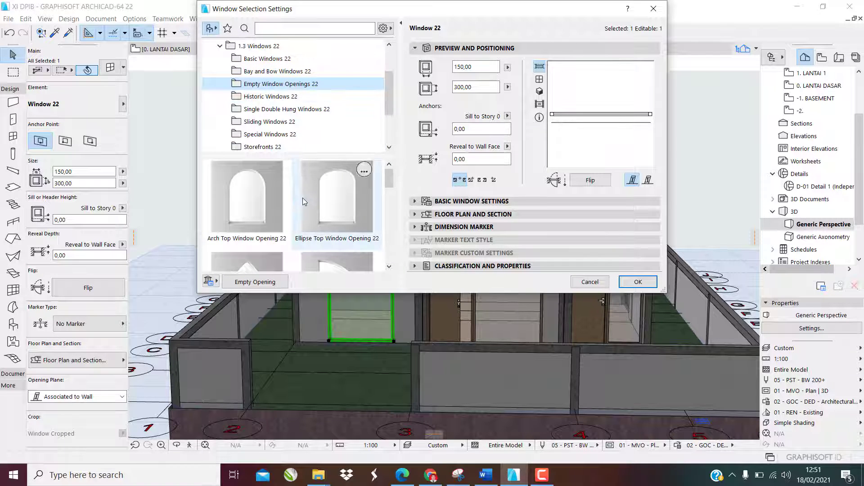
scroll(302, 198, "down", 2)
left_click(297, 97)
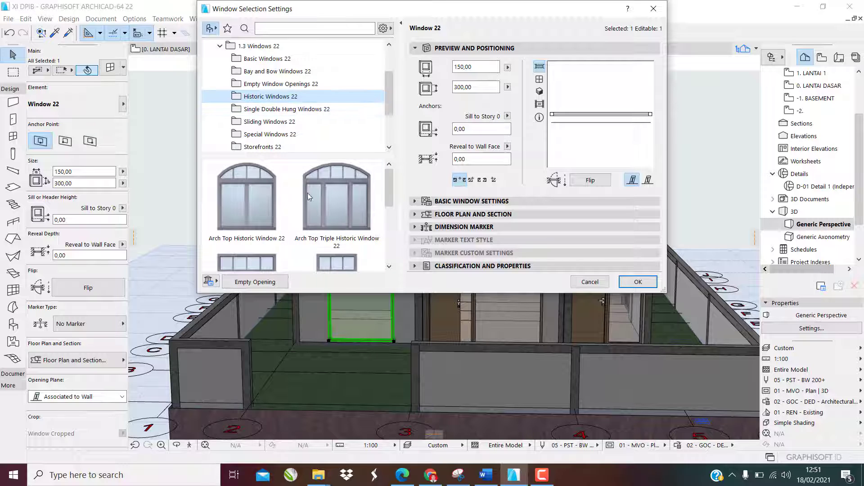
scroll(307, 203, "down", 2)
scroll(307, 209, "up", 2)
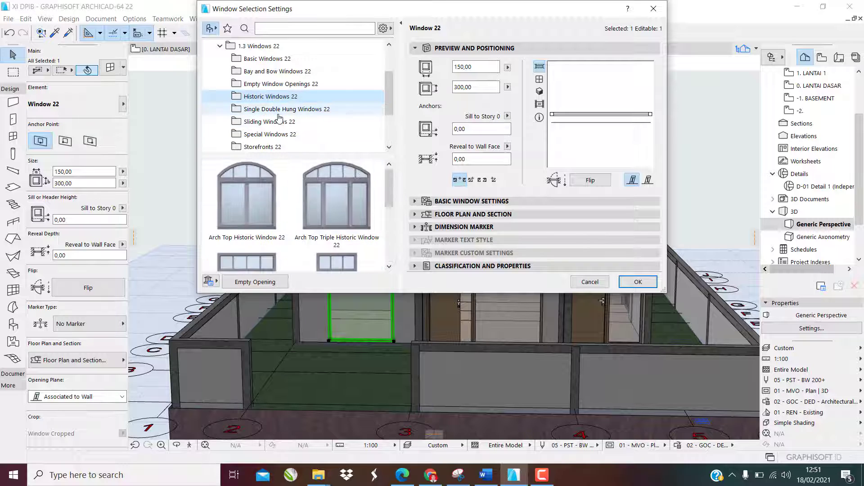
left_click(288, 109)
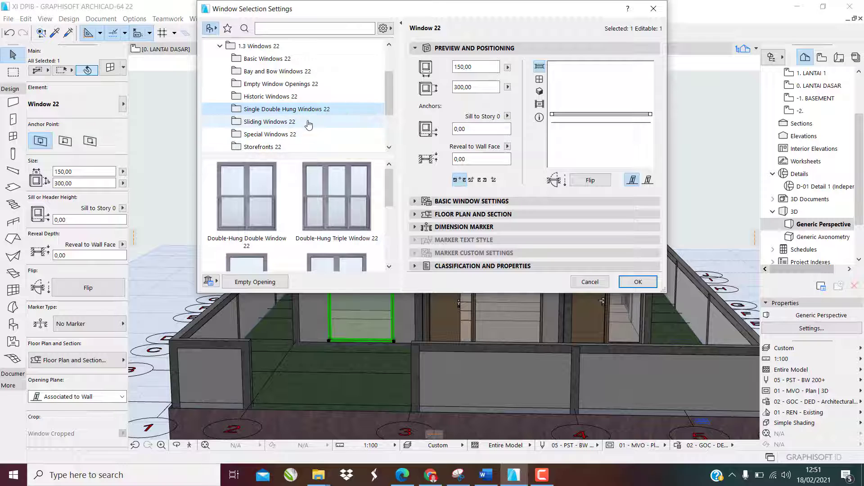
scroll(304, 207, "down", 3)
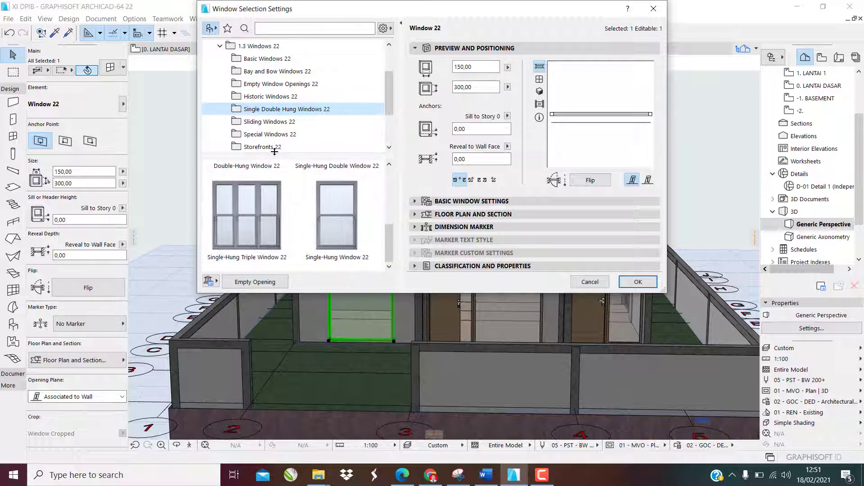
left_click(279, 127)
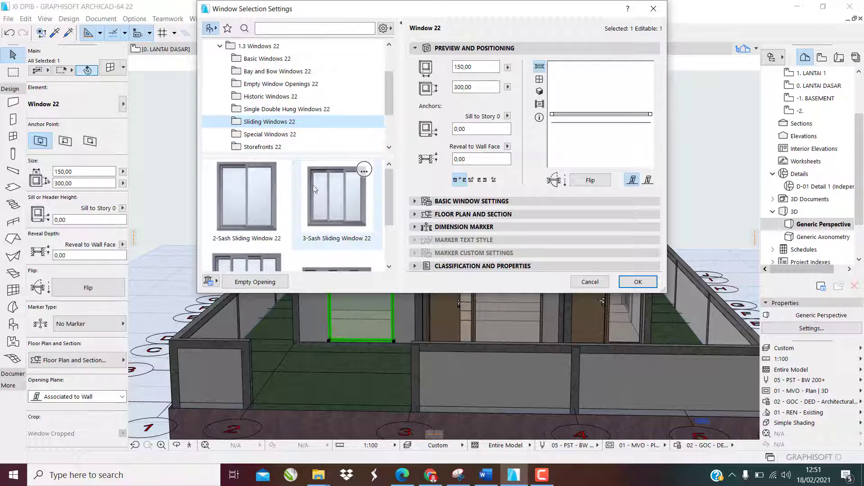
scroll(313, 201, "up", 1)
scroll(310, 205, "down", 5)
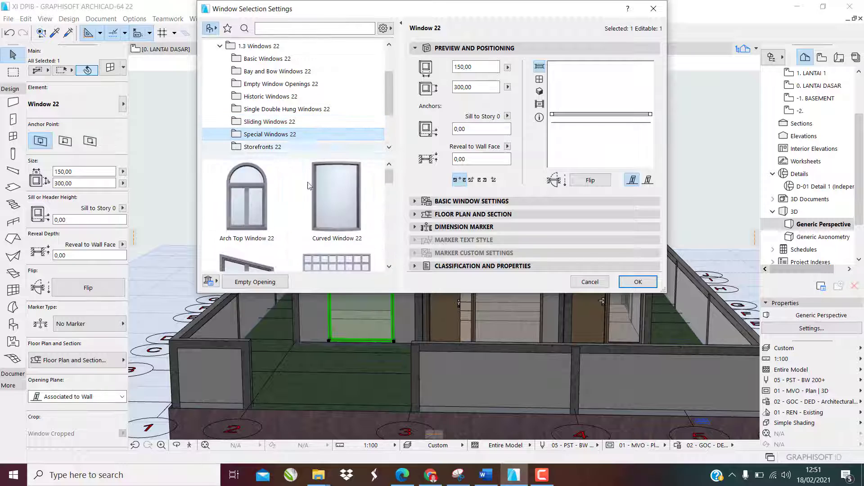
scroll(306, 211, "down", 1)
scroll(292, 135, "up", 3)
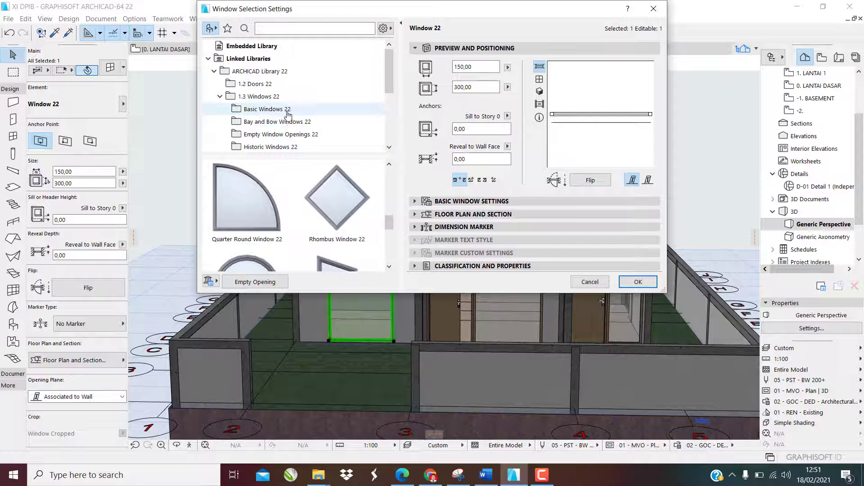
Replace the axis D bedroom window with Double Window 22 from the Basic Windows 22 library folder.
left_click(292, 125)
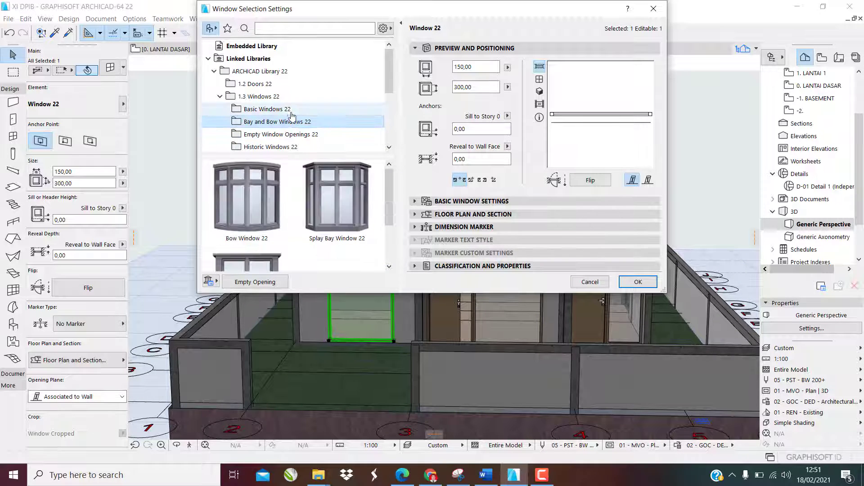
left_click(289, 112)
scroll(292, 201, "up", 6)
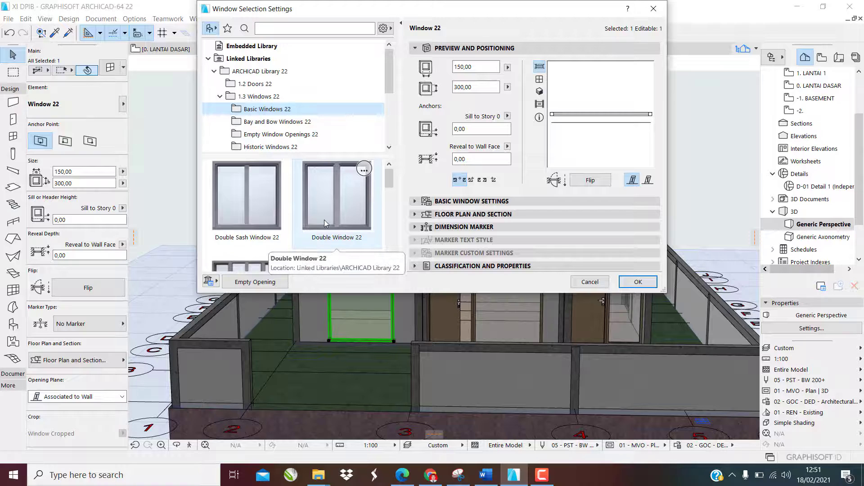
left_click(338, 220)
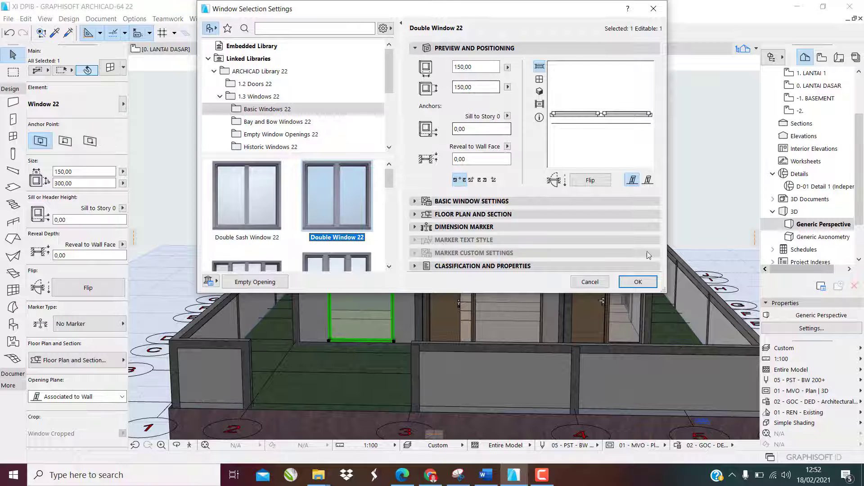
left_click(638, 282)
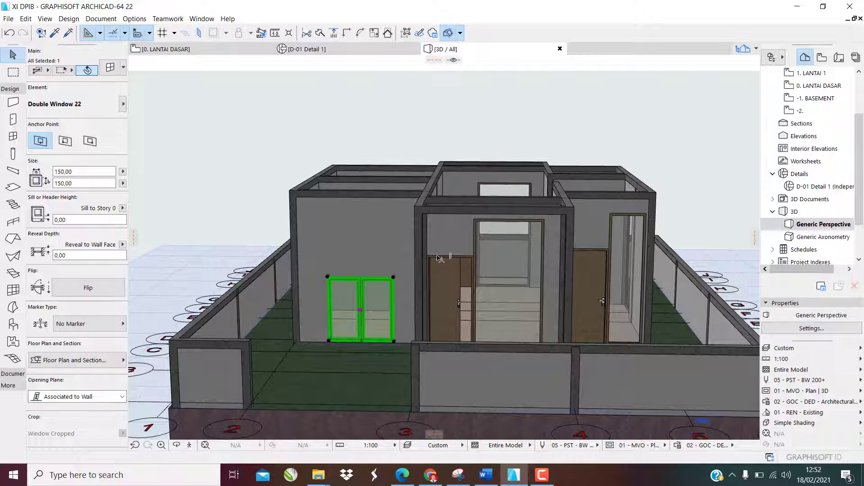
Set the axis D bedroom double window's sill height to 80 and its height to 140.
scroll(440, 258, "up", 5)
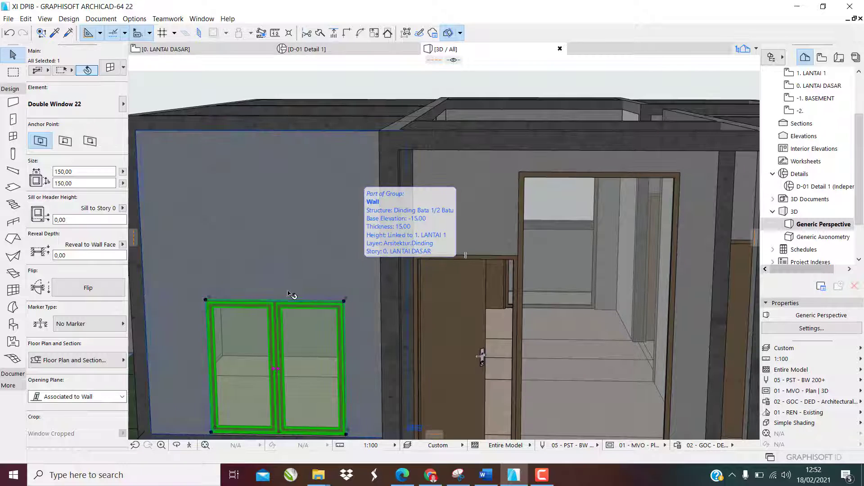
key("Escape")
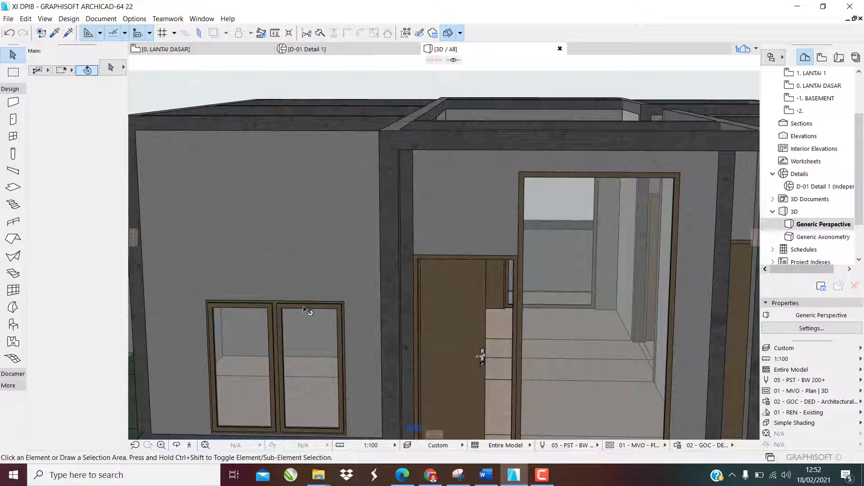
left_click(276, 309)
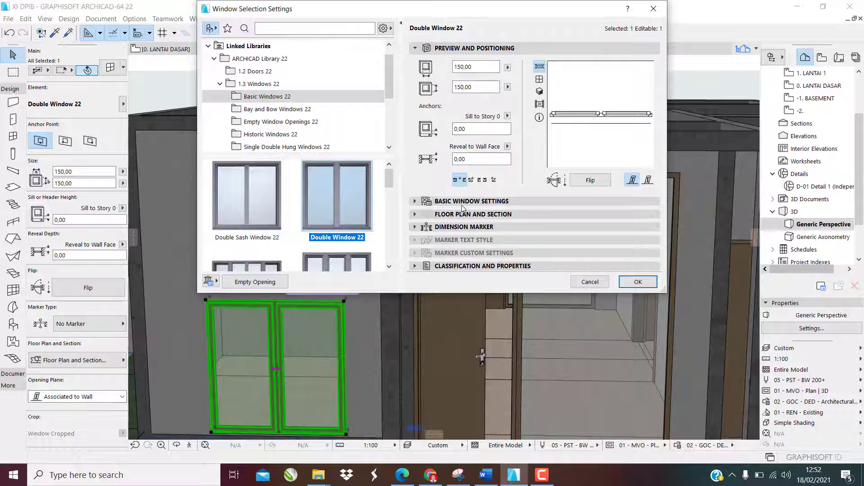
left_click(480, 129)
key("Return")
left_click_drag(475, 88, 466, 88)
type("14")
left_click(636, 282)
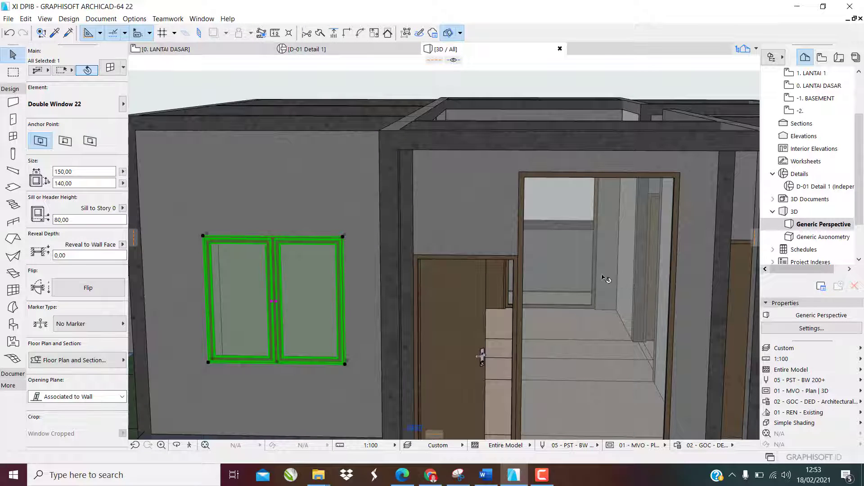
middle_click_drag(402, 299, 497, 284, "shift")
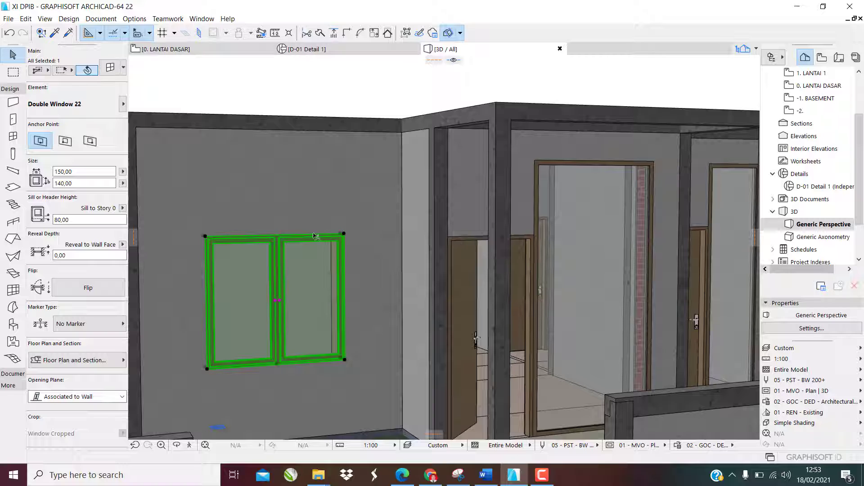
middle_click_drag(440, 256, 366, 270, "shift")
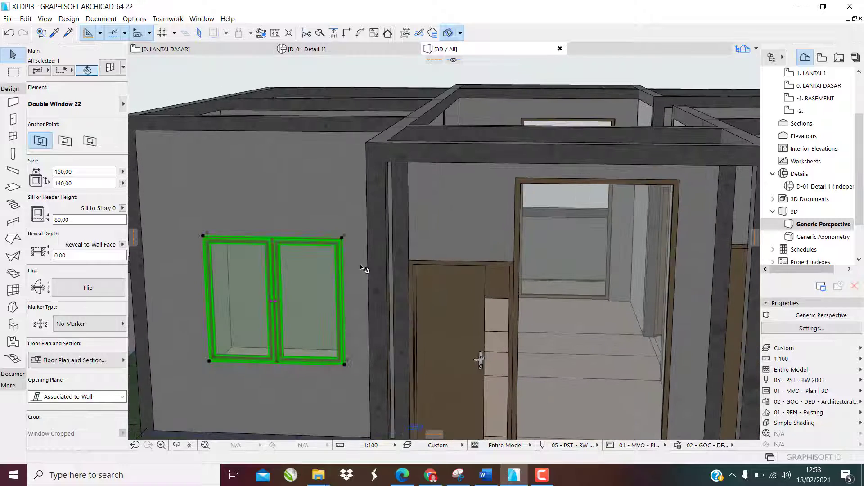
key("Escape")
Set the height of the 150-wide window beside the front entrance door to 140 and its sill to 80.
scroll(334, 225, "down", 1)
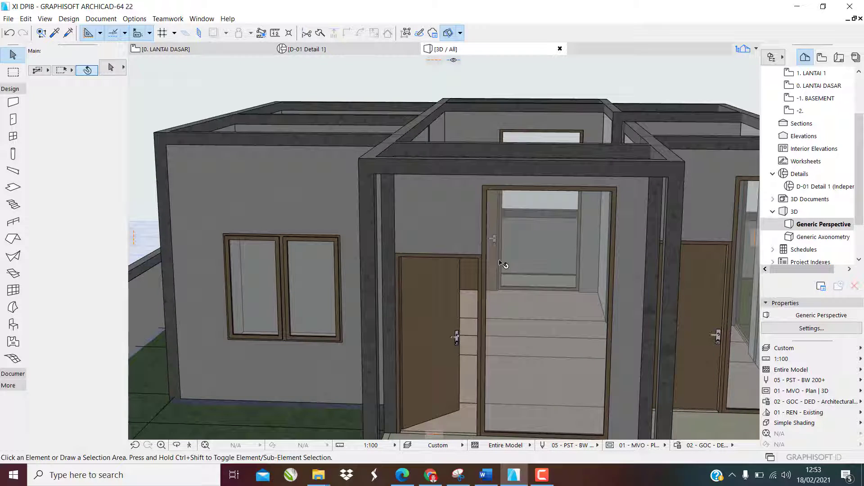
left_click(536, 270)
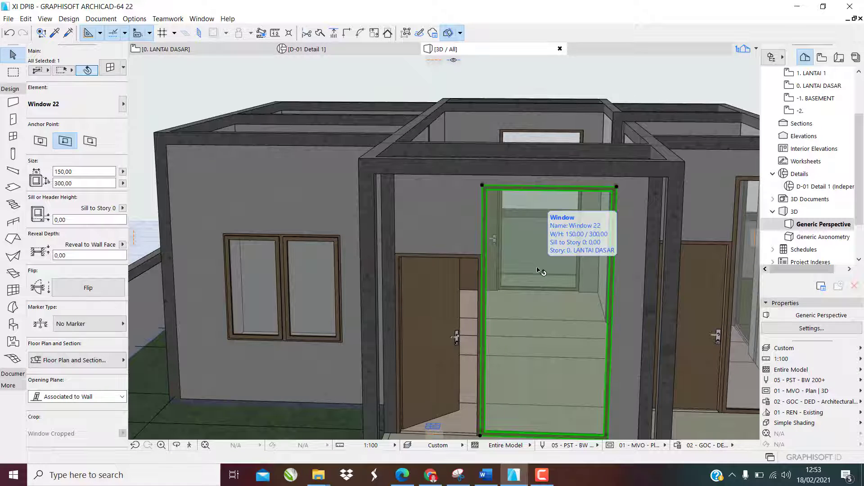
double_click(538, 270)
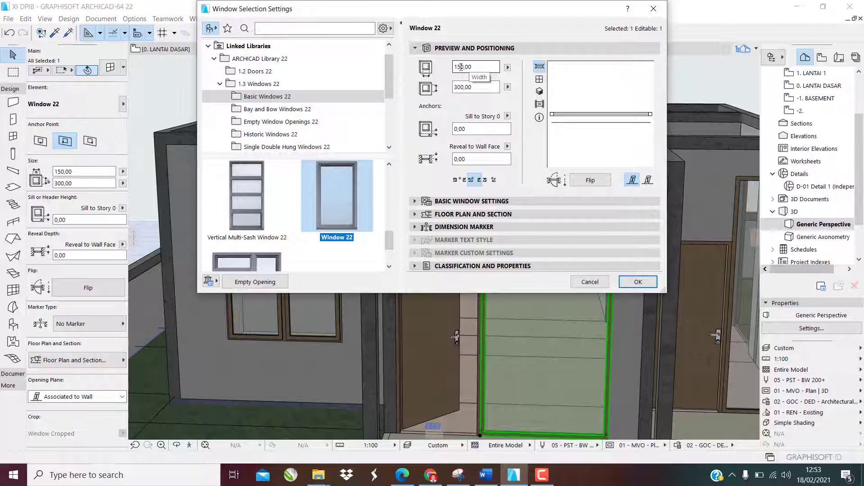
left_click(464, 87)
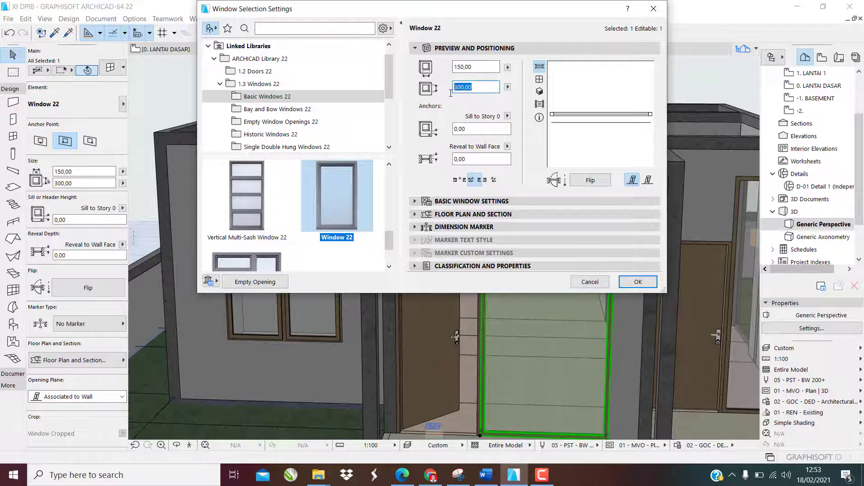
type("14")
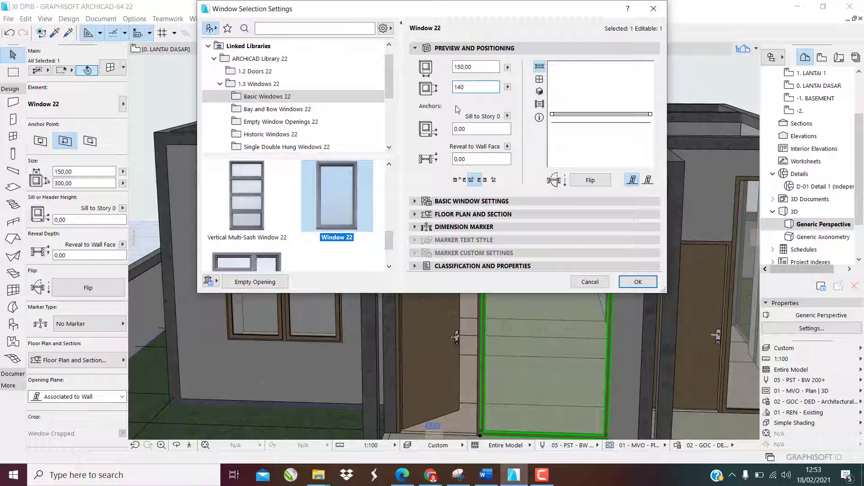
left_click(480, 130)
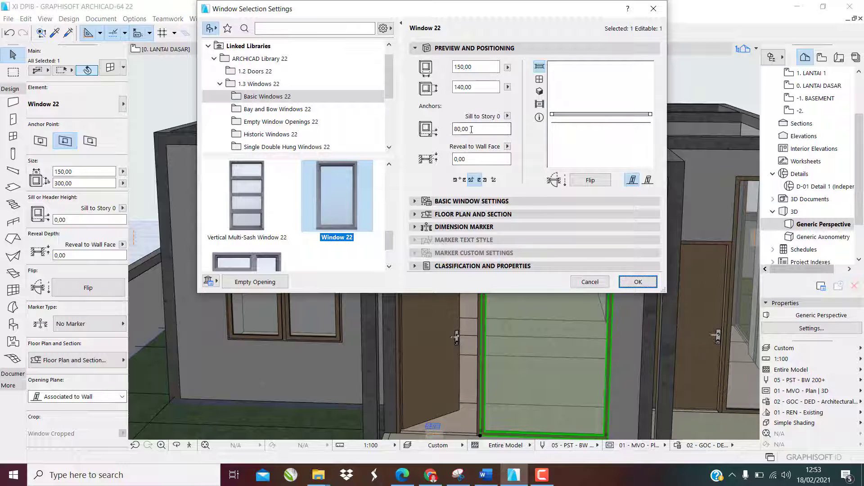
left_click(637, 281)
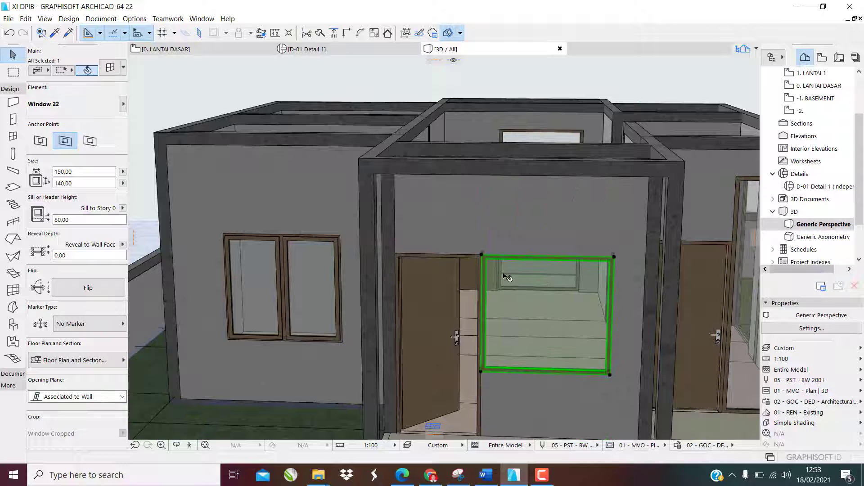
Inspect how the window beside the front entrance door lines up with the door head and the rest of the facade.
scroll(450, 246, "up", 5)
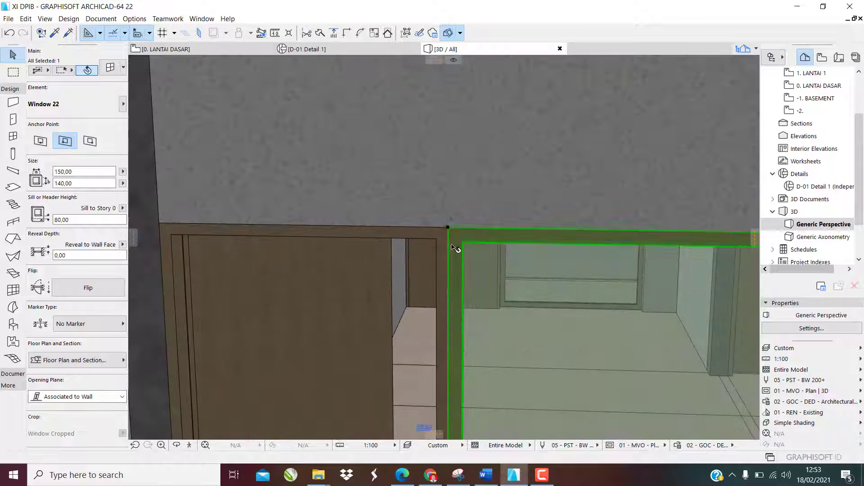
middle_click_drag(451, 247, 467, 201, "shift")
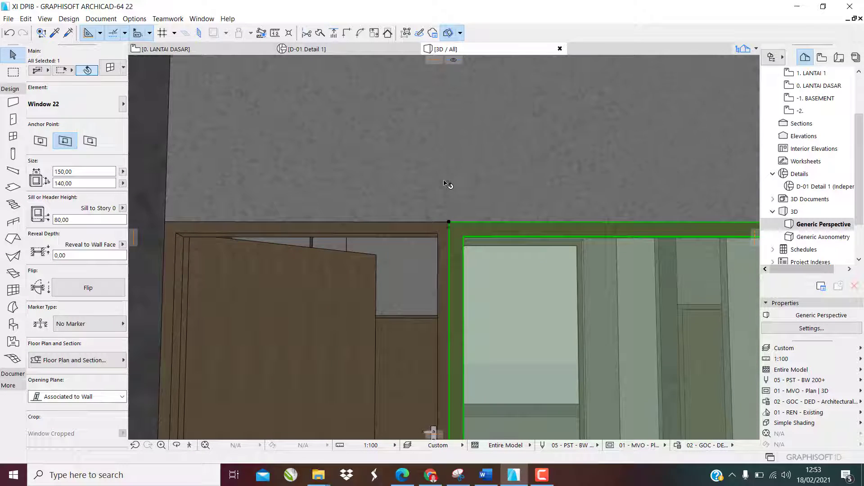
scroll(448, 185, "down", 5)
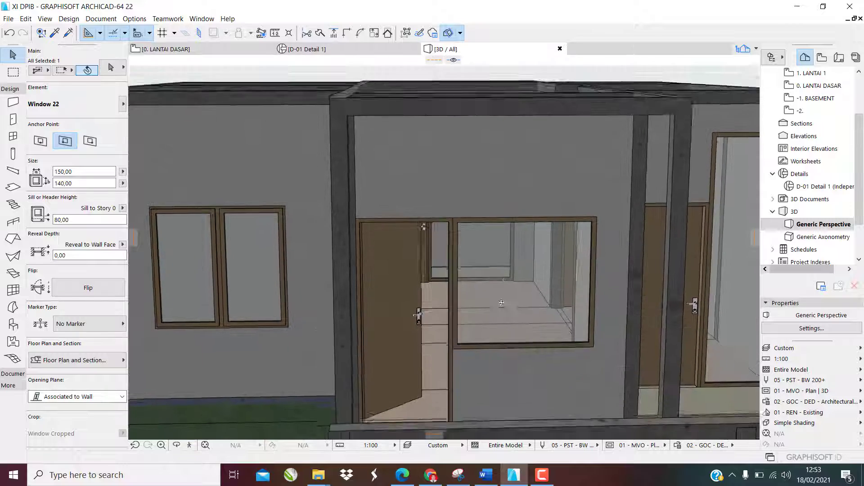
middle_click_drag(501, 303, 507, 350, "shift")
scroll(506, 422, "up", 3)
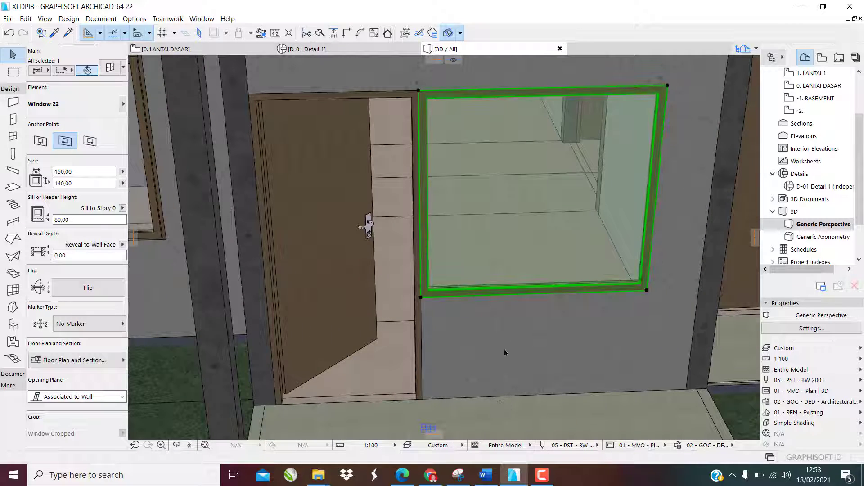
scroll(516, 271, "down", 8)
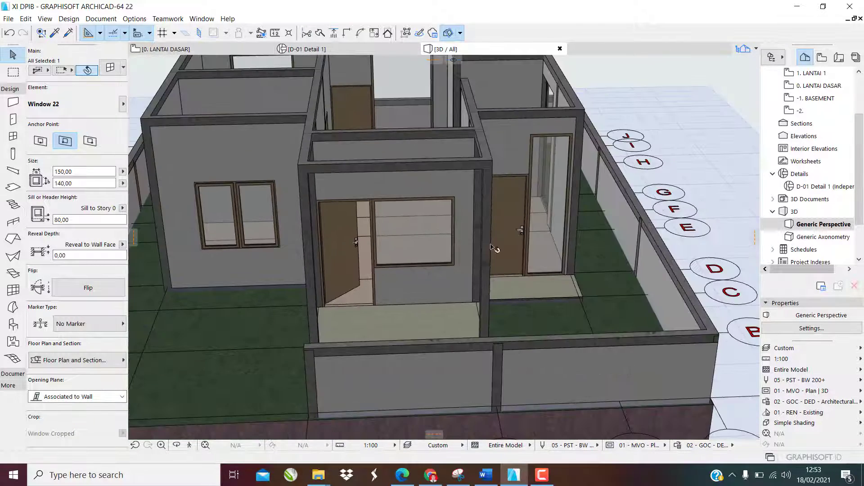
scroll(569, 243, "up", 5)
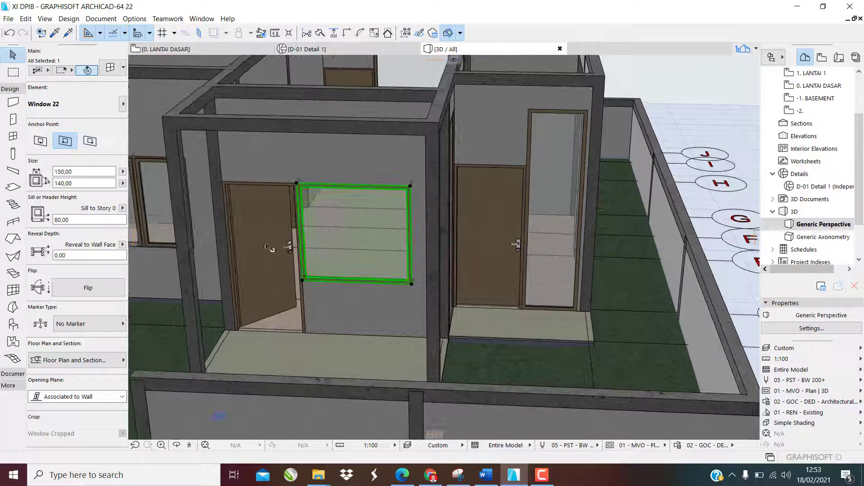
Replace the single window beside the front entrance door with Double Window 22 from the Basic Windows 22 library folder.
left_click(344, 226)
key("Escape")
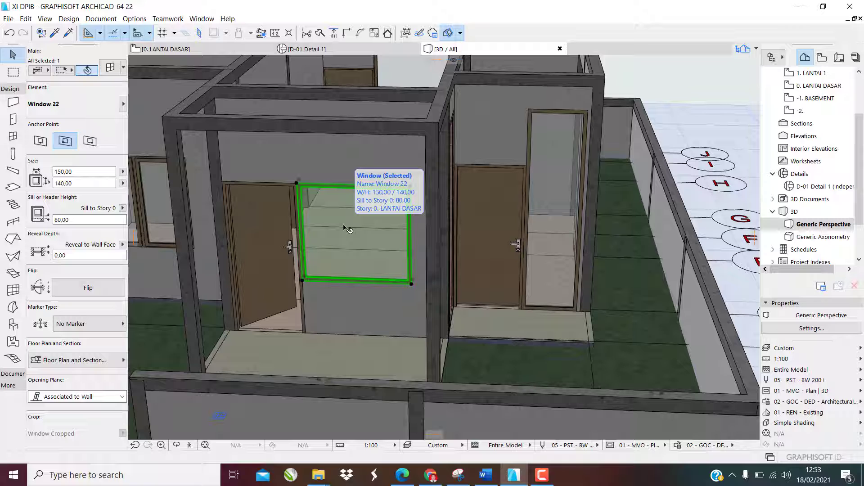
double_click(346, 229)
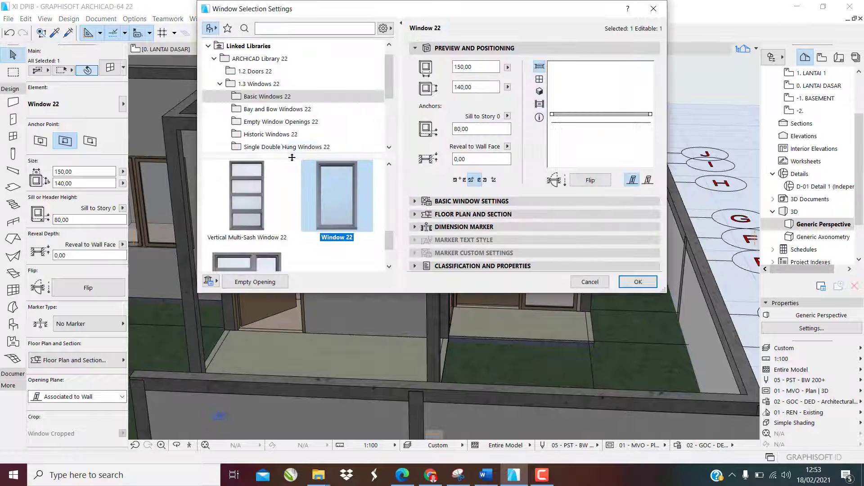
scroll(345, 185, "up", 3)
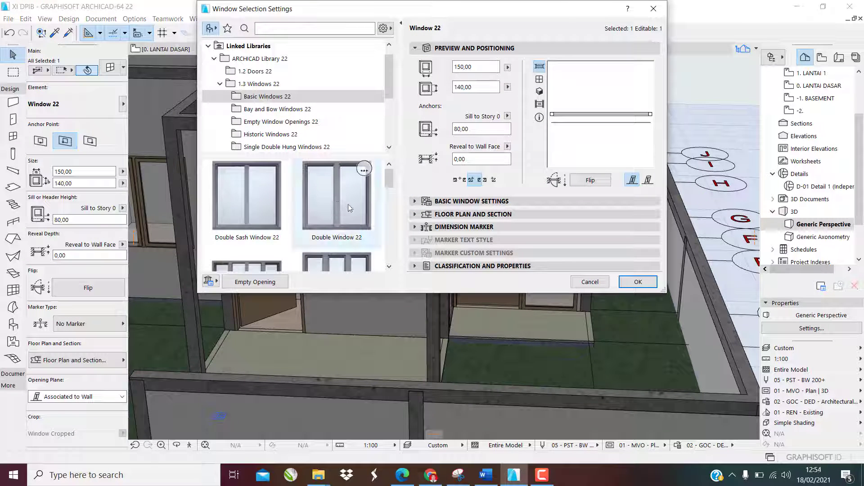
left_click(352, 209)
left_click(635, 282)
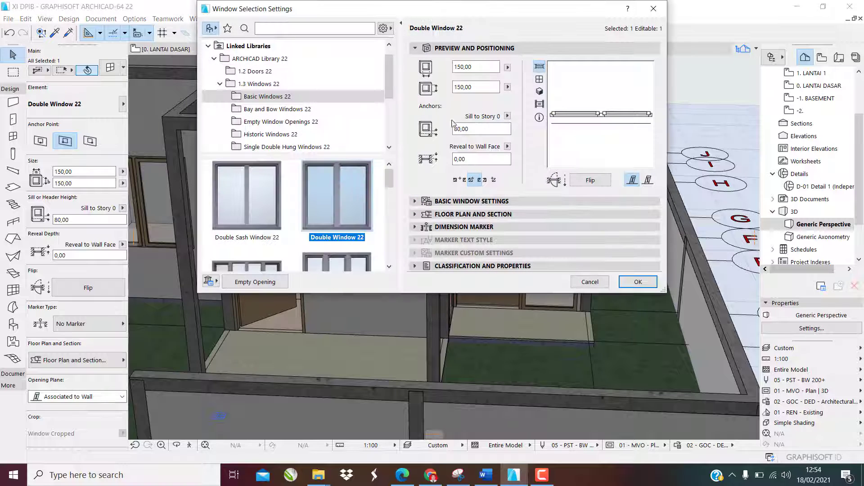
Set the height of the double window beside the front entrance door to 140.
left_click(454, 87)
double_click(454, 87)
type("14")
key("Return")
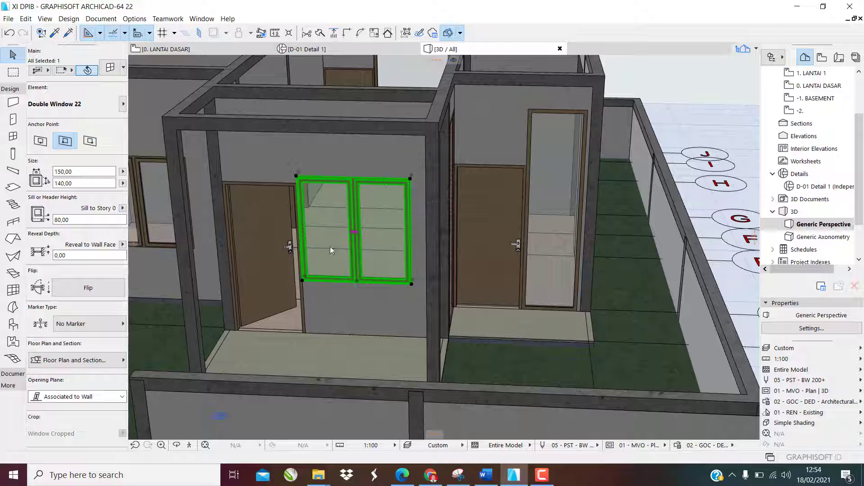
Set the 80-wide window beside the second front door to a height of 140 and a sill of 80.
middle_click_drag(339, 225, 373, 202, "shift")
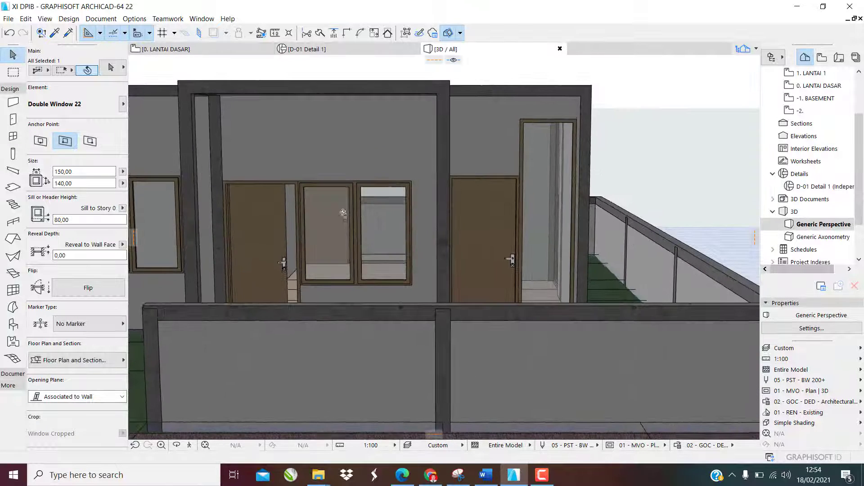
left_click(555, 163)
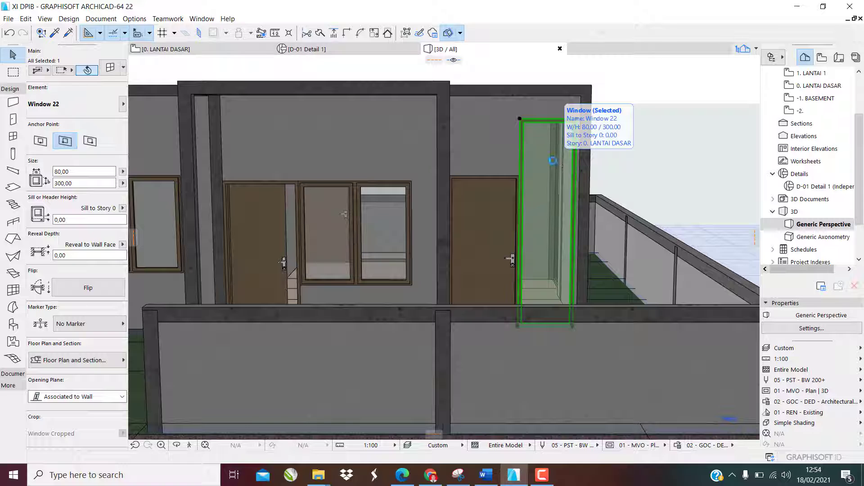
double_click(553, 161)
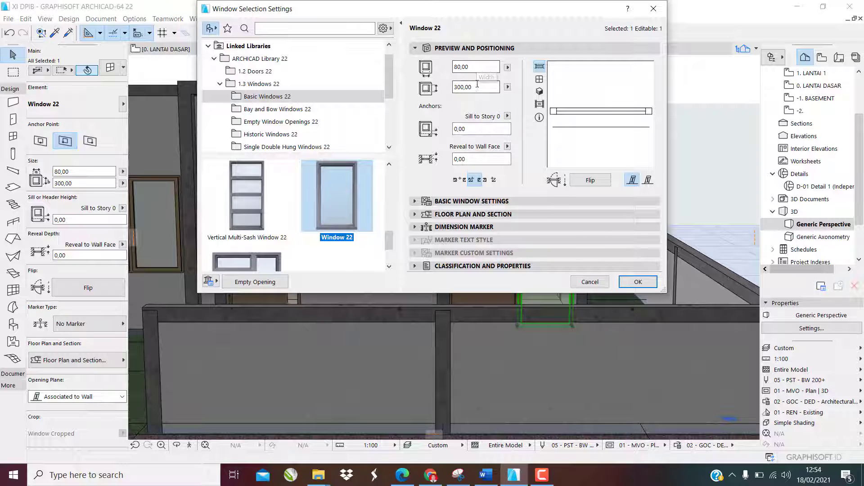
left_click(477, 87)
type("140")
left_click(460, 130)
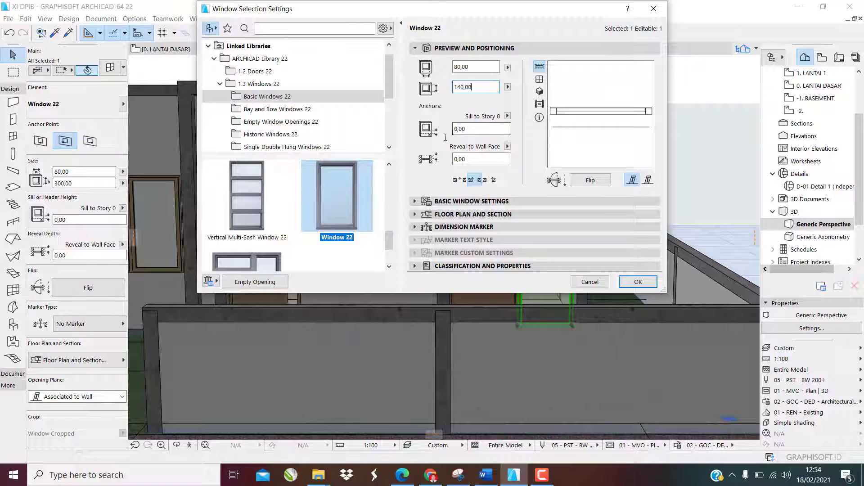
type("80")
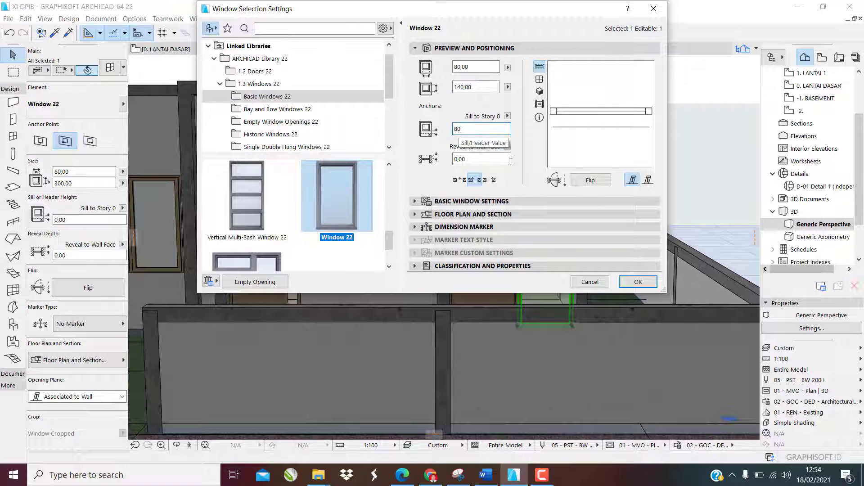
left_click(638, 281)
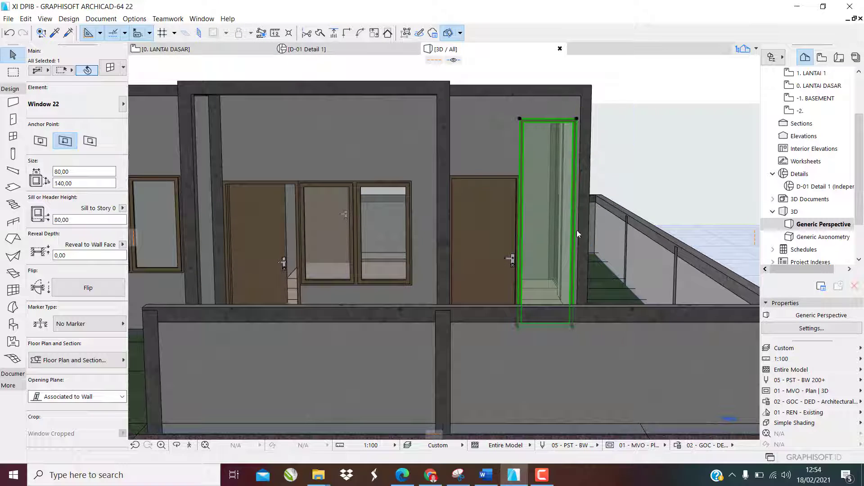
key("Escape")
Replace the 150-wide window in the axis 6 side wall with Double Window 22, using height 140 and sill 80.
scroll(542, 245, "down", 3)
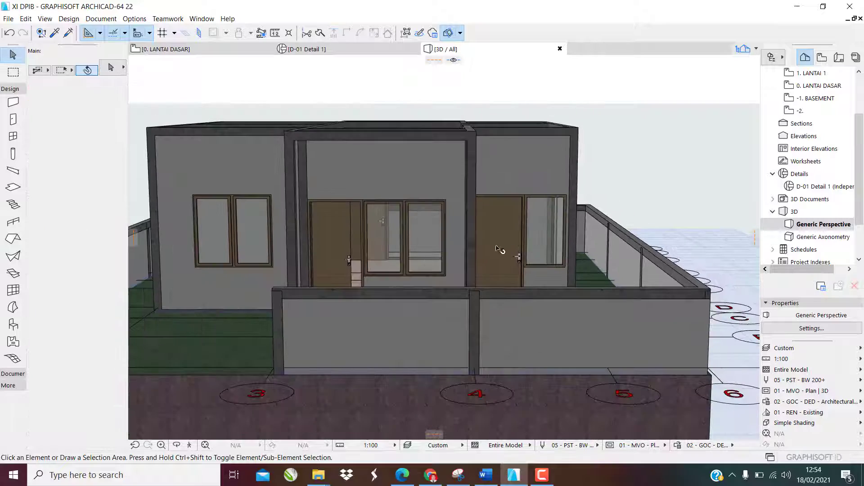
middle_click_drag(489, 252, 464, 243, "shift")
middle_click_drag(603, 238, 454, 254, "shift")
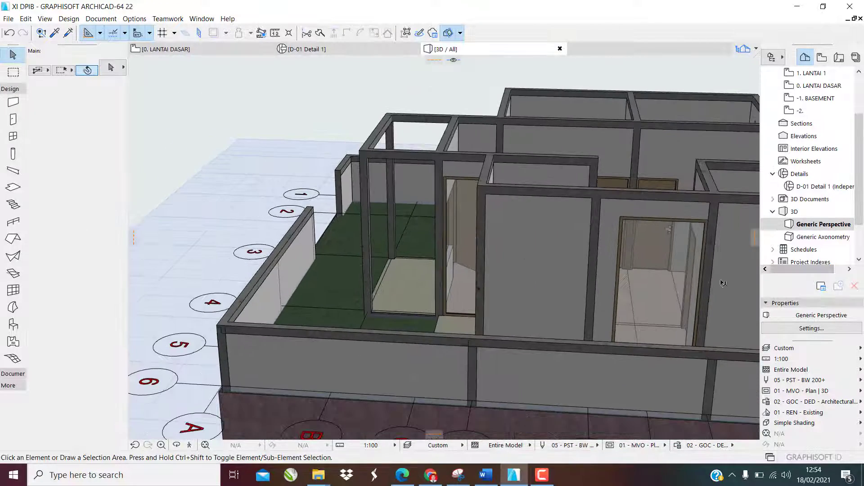
scroll(722, 282, "up", 2)
left_click(613, 269)
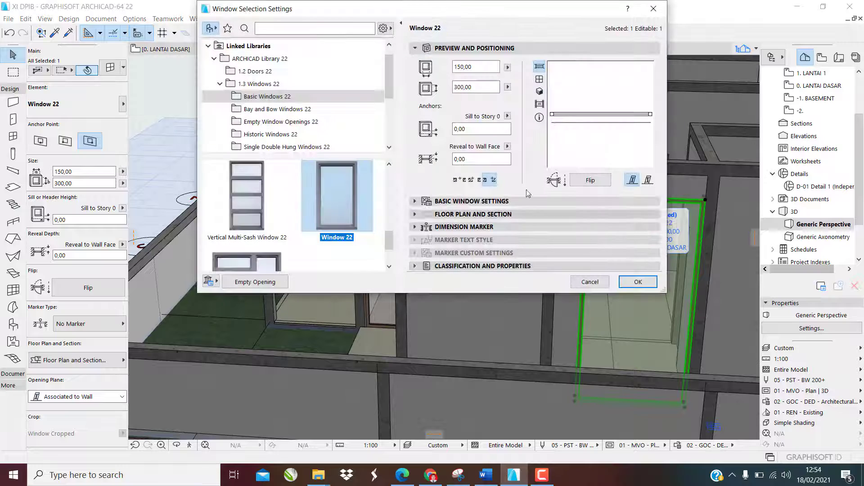
scroll(347, 201, "up", 5)
scroll(334, 214, "up", 1)
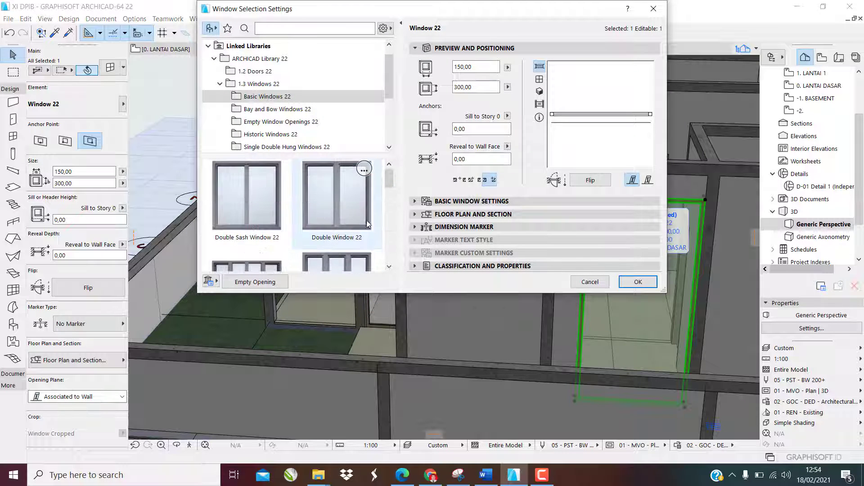
left_click(334, 216)
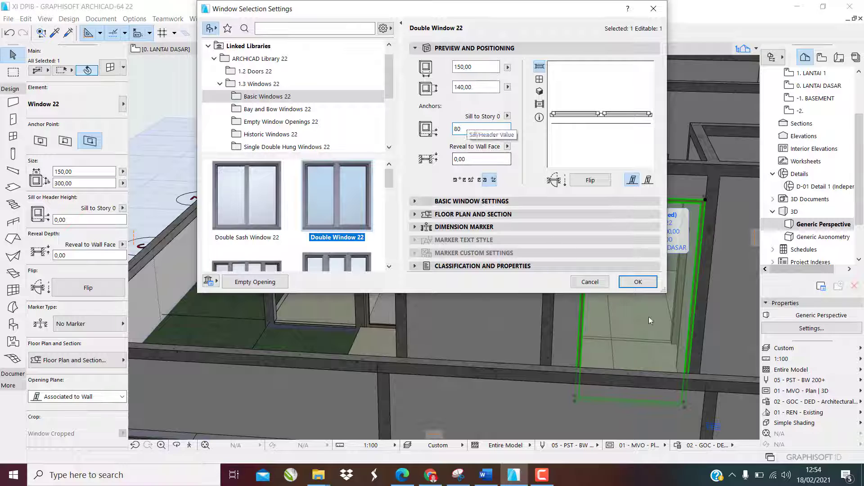
left_click(646, 283)
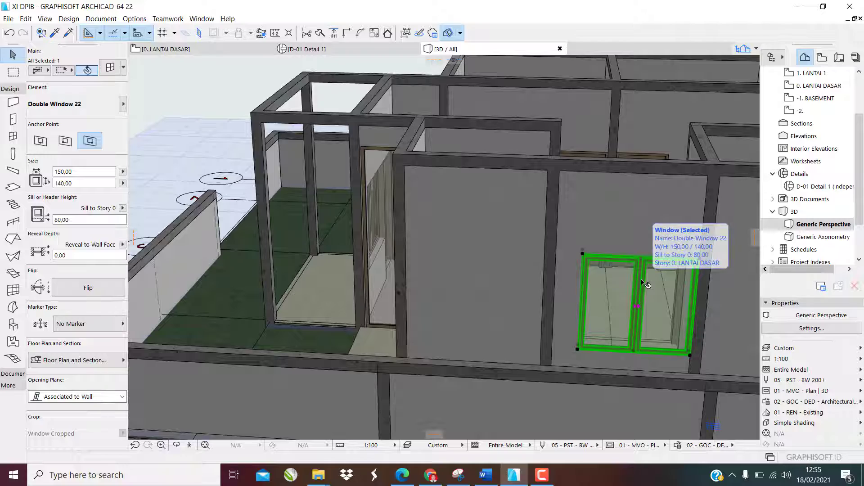
key("Escape")
Set the narrow 80-wide window in the rear facade to a height of 140 and a sill of 80.
middle_click_drag(461, 245, 364, 242, "shift")
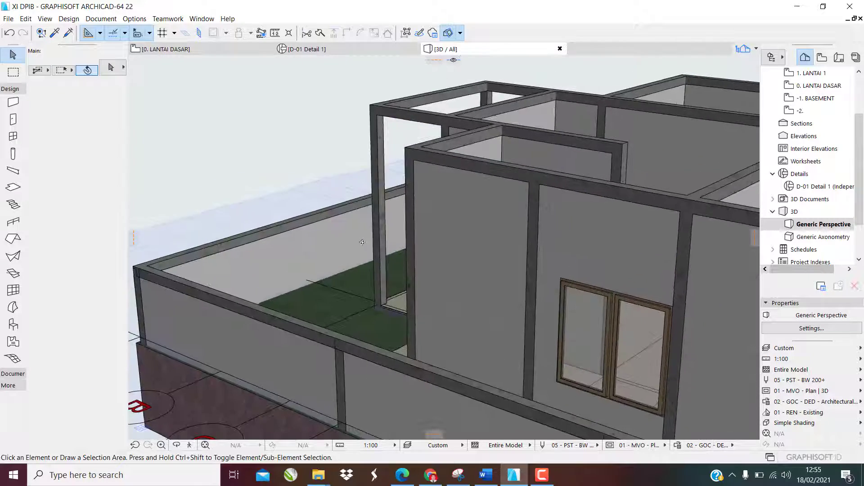
scroll(365, 244, "down", 5)
middle_click_drag(608, 295, 442, 285, "shift")
scroll(442, 285, "up", 3)
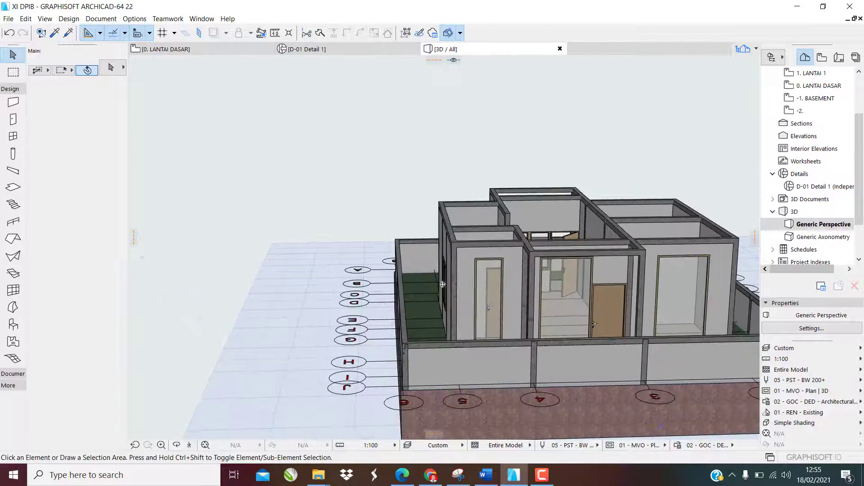
middle_click_drag(571, 330, 450, 324, "shift")
scroll(463, 318, "up", 3)
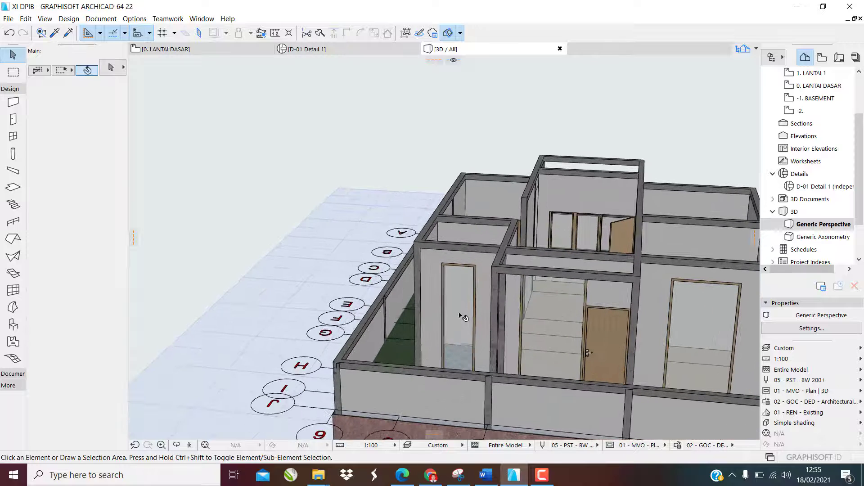
left_click(462, 310)
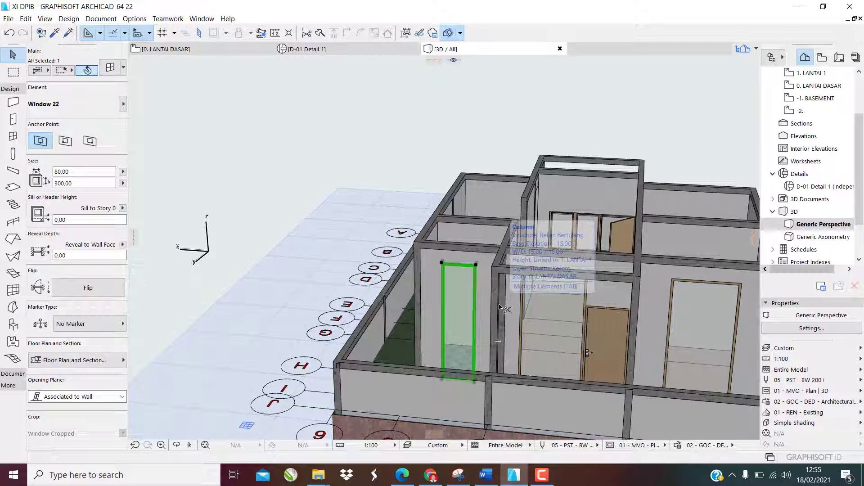
double_click(466, 302)
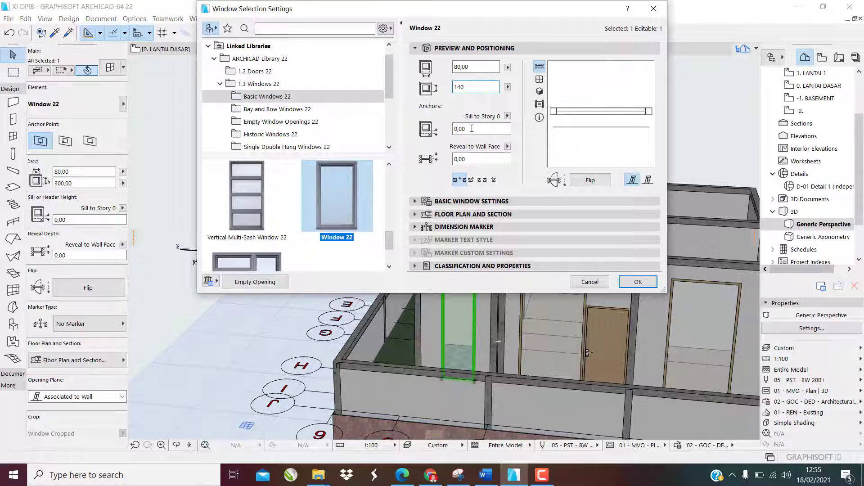
key("Tab")
type("8")
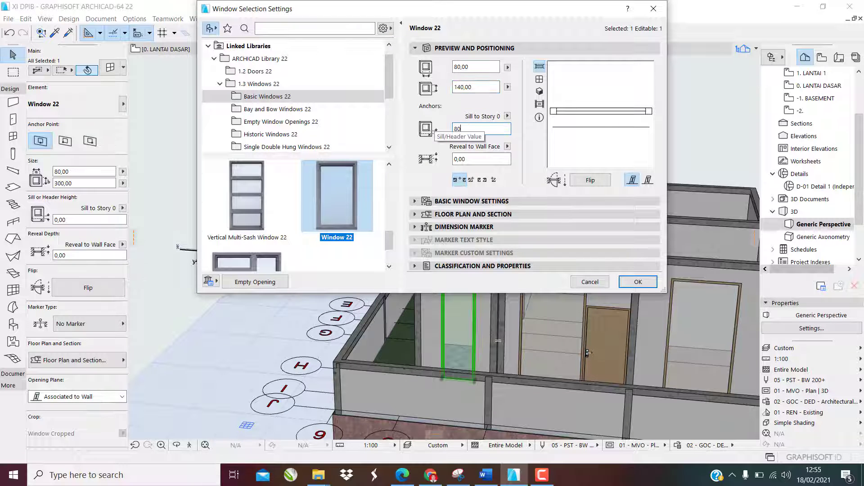
left_click(639, 282)
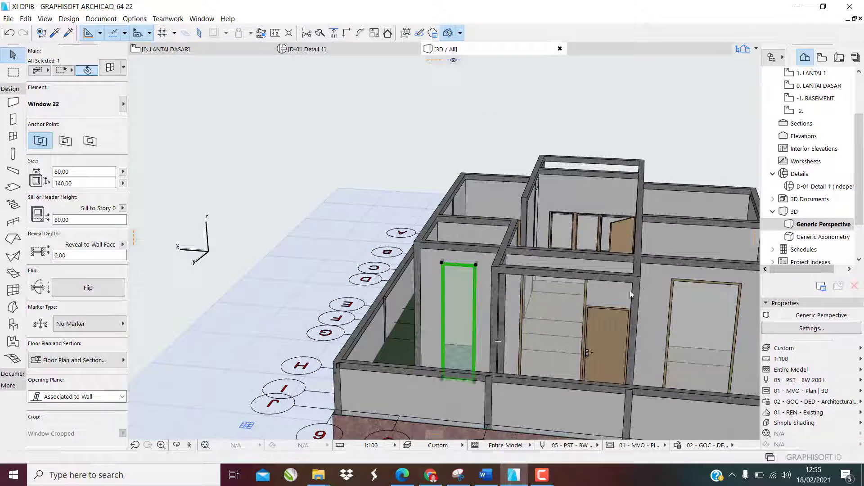
Replace the 150-wide window beside the rear door with Double Window 22, using height 140 and sill 80.
scroll(561, 353, "up", 1)
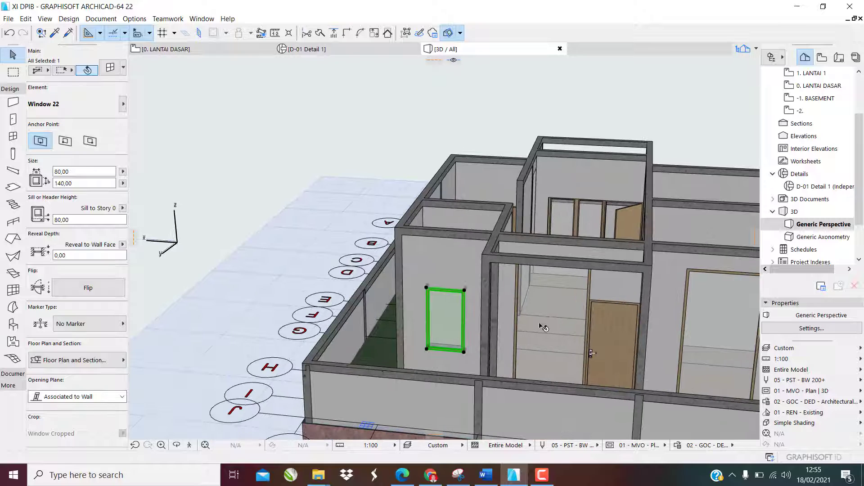
left_click(545, 323)
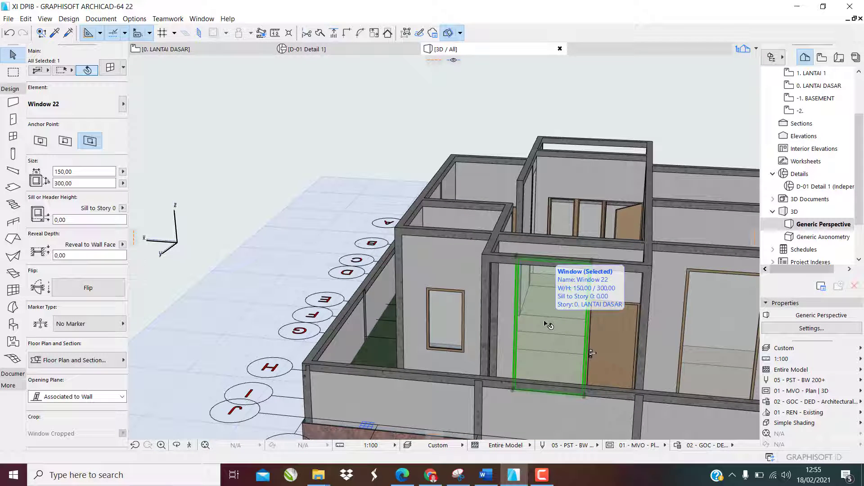
double_click(548, 325)
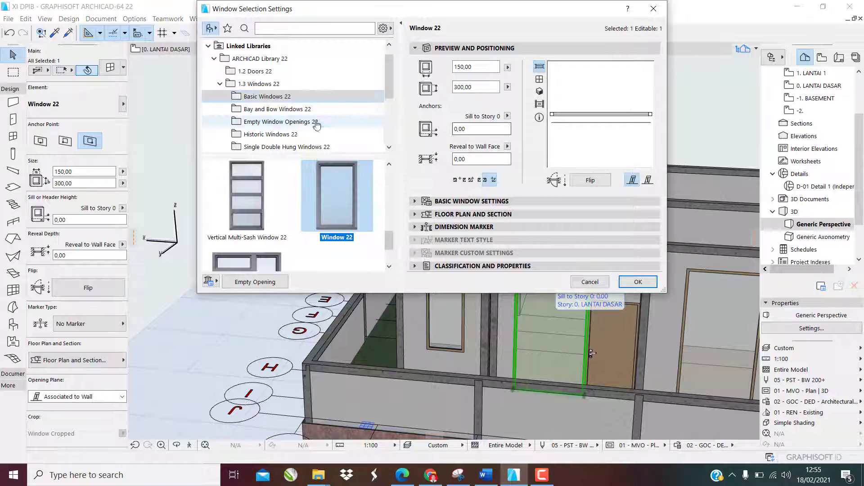
scroll(333, 217, "up", 5)
left_click(328, 196)
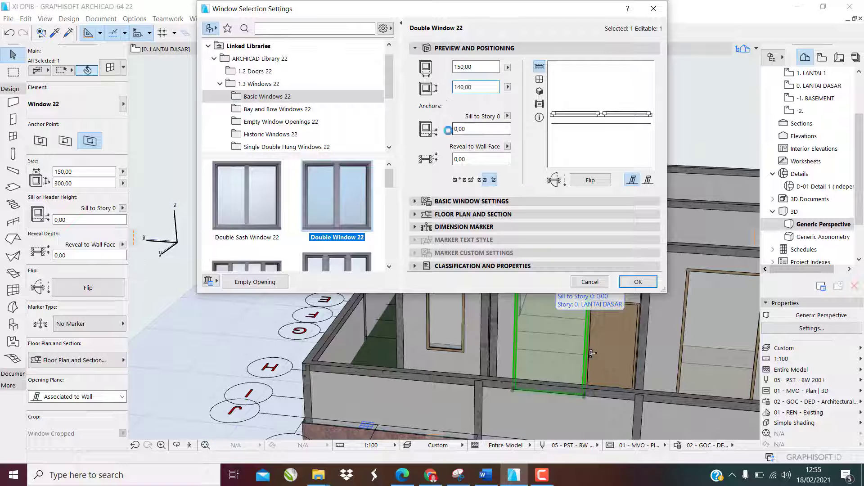
key("Tab")
key("Return")
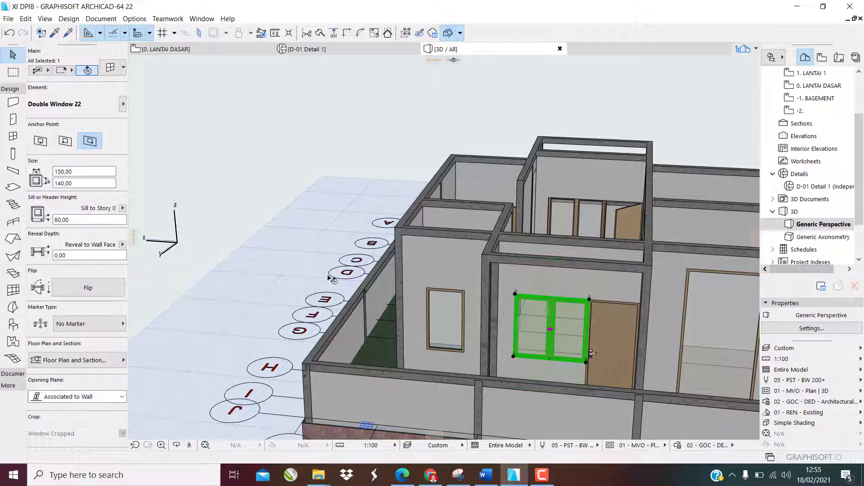
Replace the 150-wide window in the rear wall past the door with Double Window 22, using height 140 and sill 80.
scroll(346, 277, "down", 1)
scroll(705, 345, "up", 2)
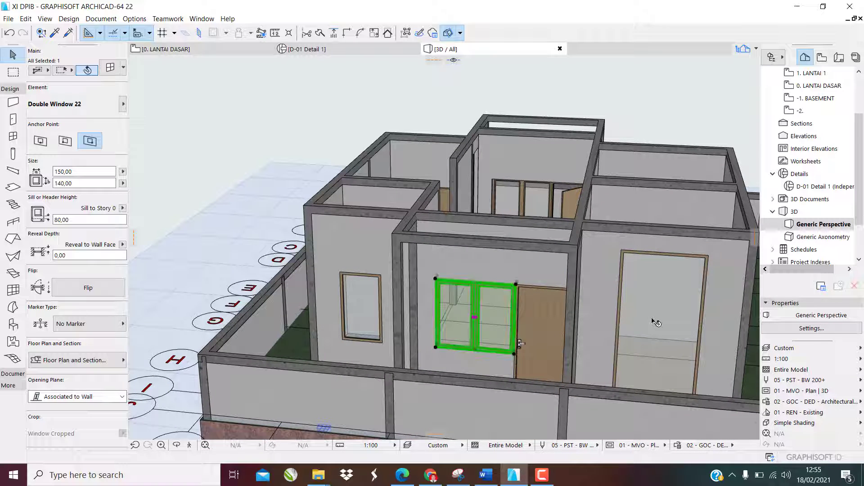
left_click(649, 300)
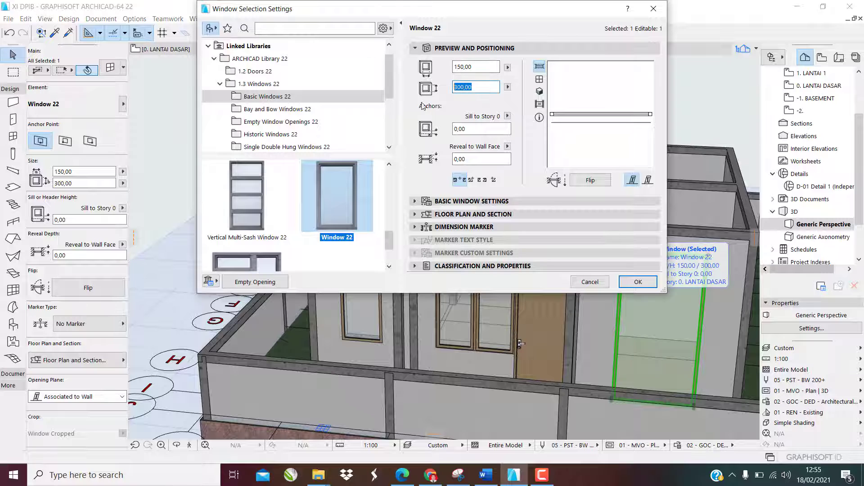
scroll(323, 208, "down", 3)
left_click(352, 195)
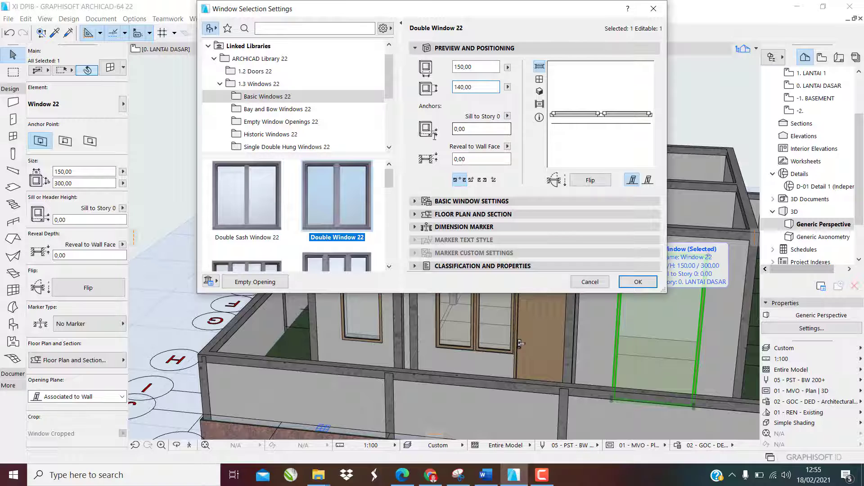
type("80")
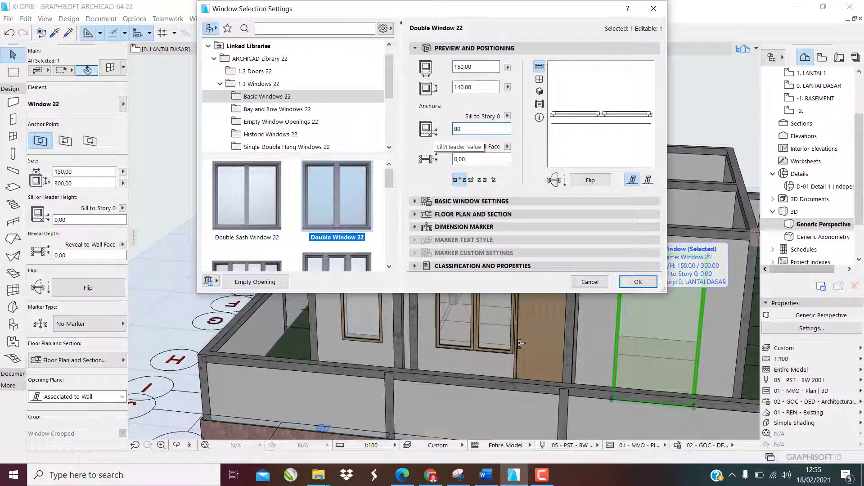
left_click(645, 283)
left_click(638, 282)
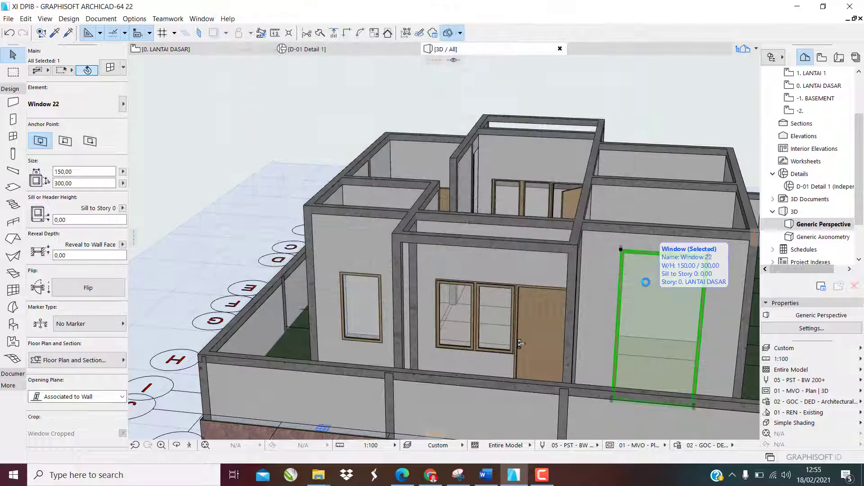
key("Escape")
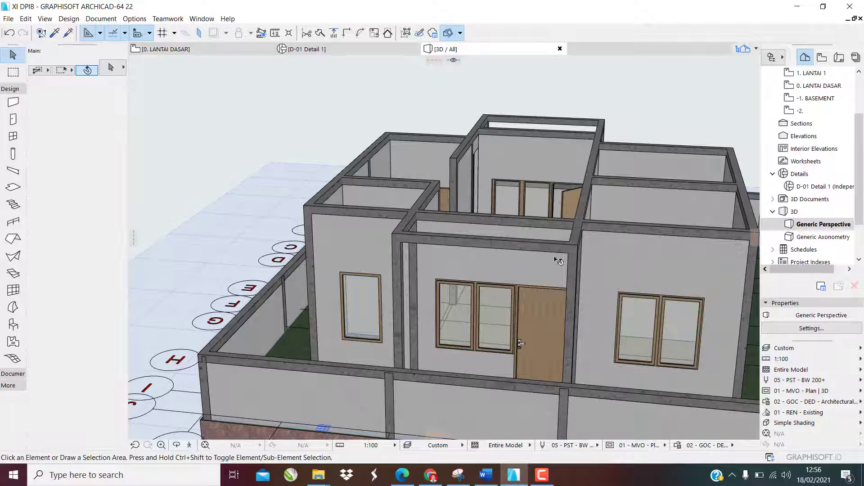
Examine the placed doors and windows around the house's exterior and inside its rooms in the 3D model.
scroll(497, 251, "down", 3)
middle_click_drag(302, 261, 392, 257, "shift")
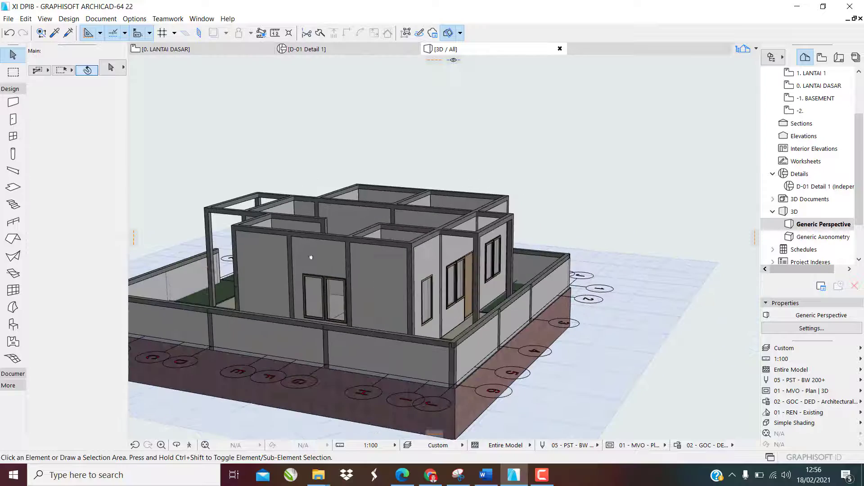
middle_click_drag(210, 265, 365, 268, "shift")
middle_click_drag(192, 283, 280, 365, "shift")
scroll(281, 364, "up", 4)
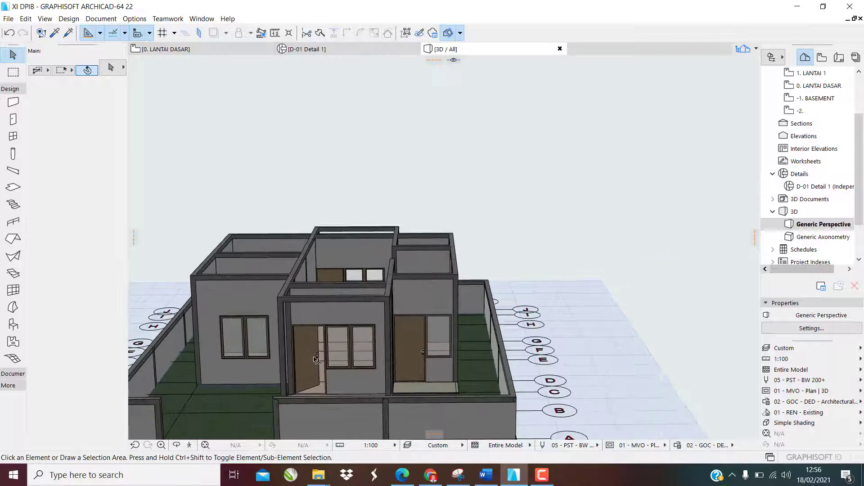
middle_click_drag(341, 311, 315, 418, "shift")
scroll(457, 187, "up", 4)
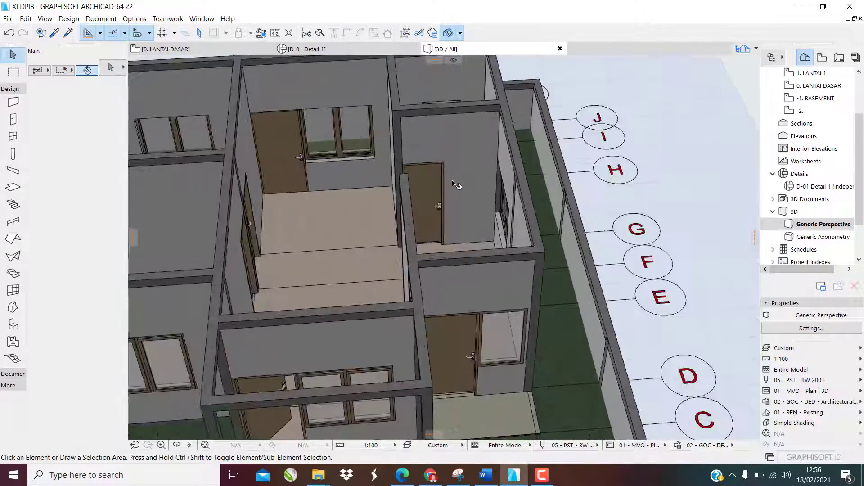
scroll(436, 225, "down", 2)
scroll(438, 226, "down", 3)
scroll(443, 221, "up", 6)
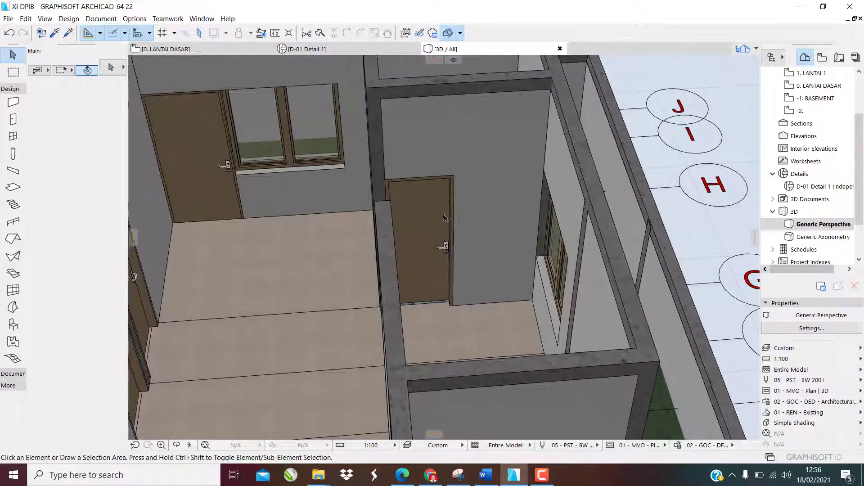
Open the settings of the 80-wide interior door and browse the Garage Doors, Empty Door Openings and Hinged Doors 22 library folders.
middle_click_drag(445, 219, 411, 231, "shift")
scroll(427, 226, "up", 3)
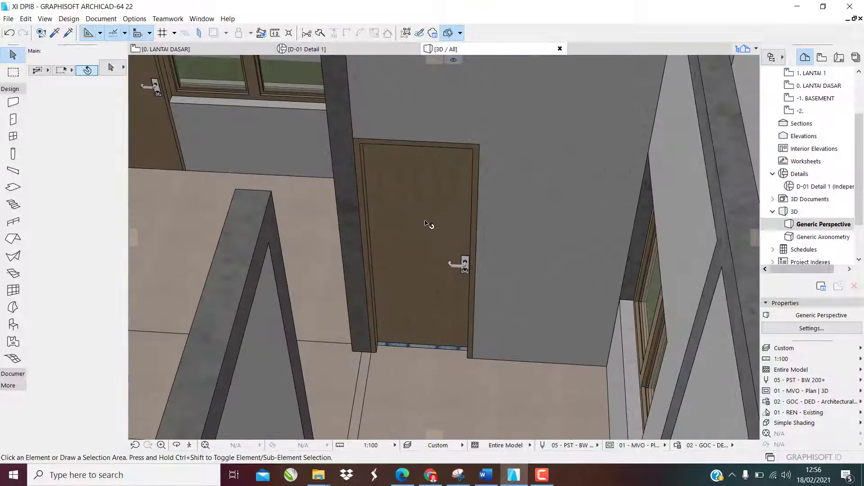
left_click(425, 219)
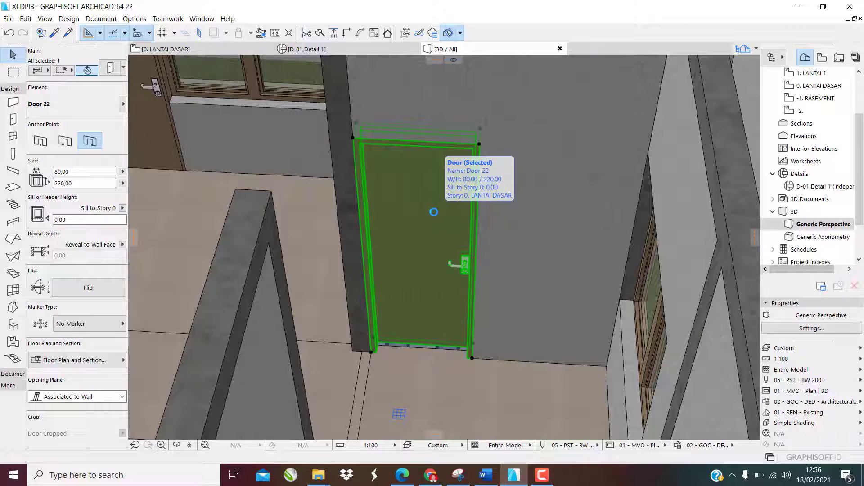
double_click(434, 212)
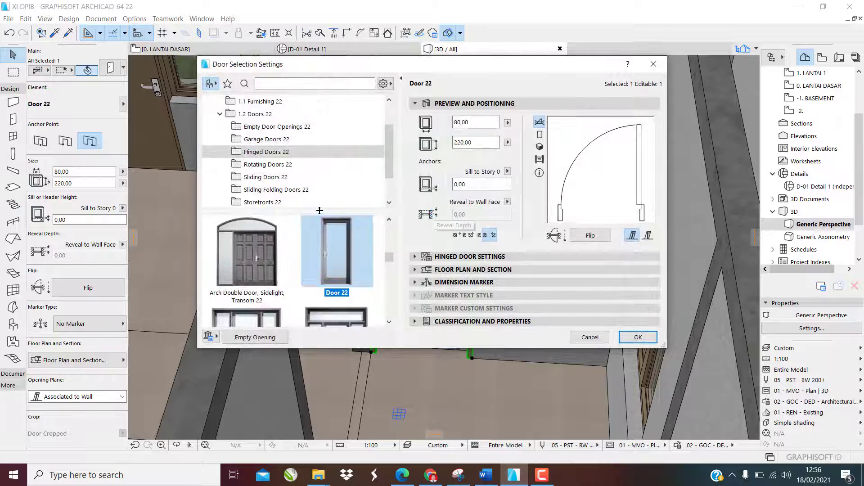
left_click(279, 141)
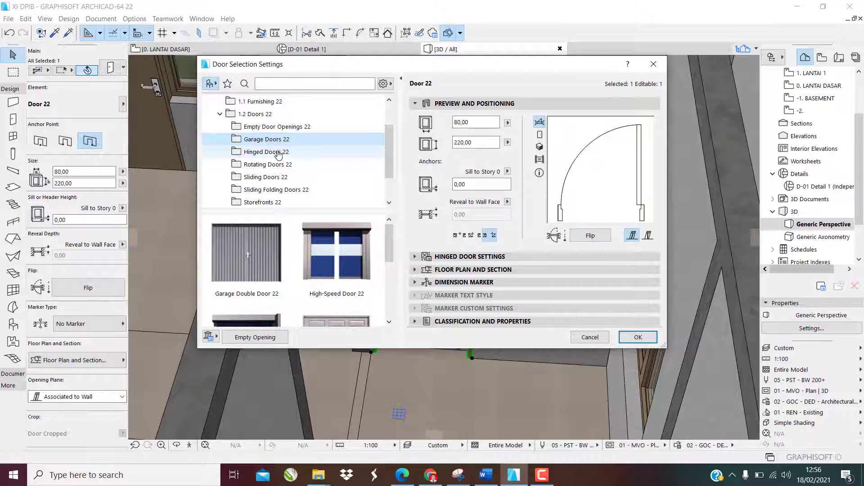
left_click(276, 127)
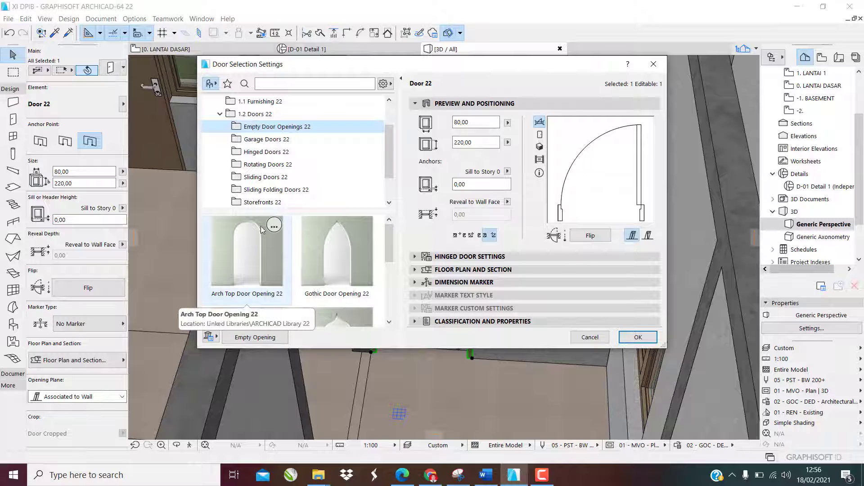
left_click(267, 140)
left_click(266, 152)
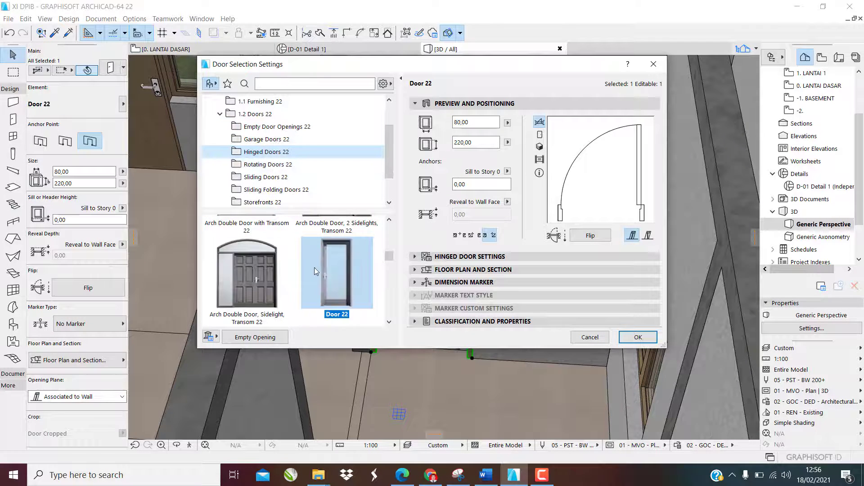
scroll(314, 267, "down", 5)
Browse the Rotating Doors 22, Sliding Doors 22, Sliding Folding Doors 22 and Storefronts 22 library folders for a replacement door.
left_click(260, 165)
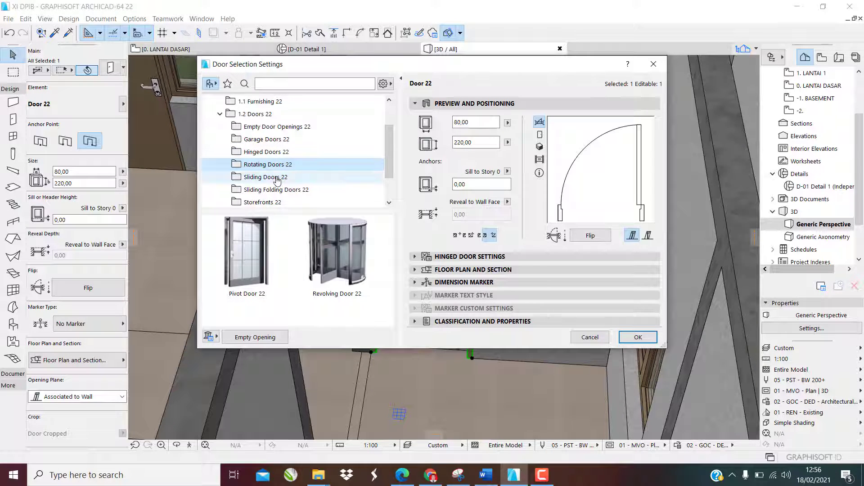
left_click(273, 178)
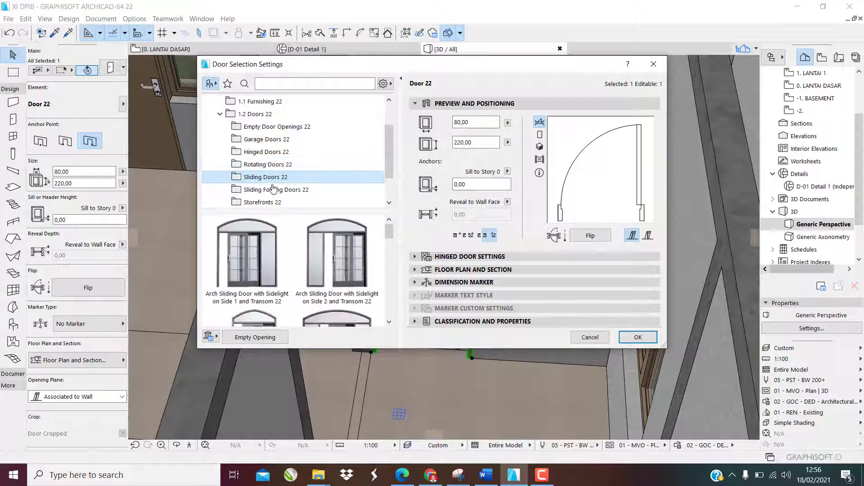
scroll(301, 234, "down", 5)
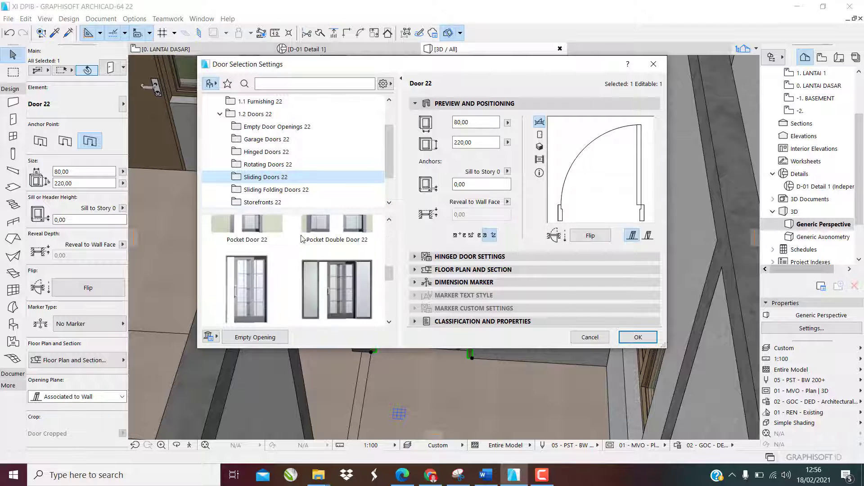
left_click(279, 191)
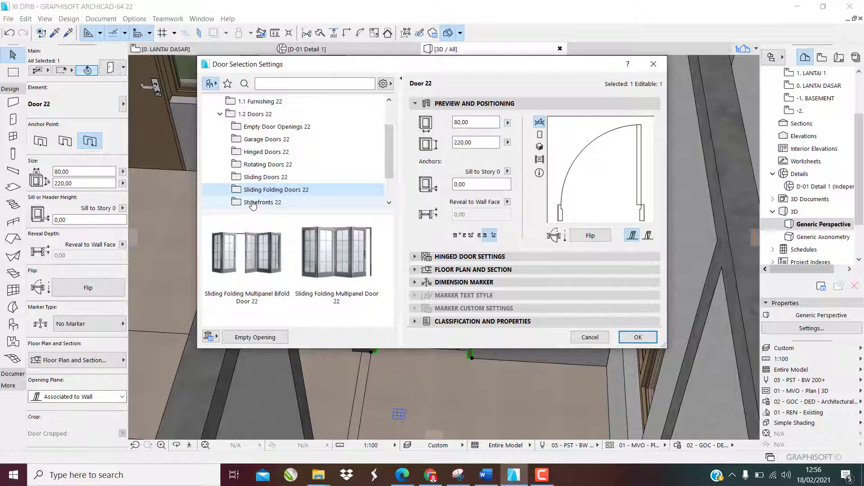
left_click(253, 203)
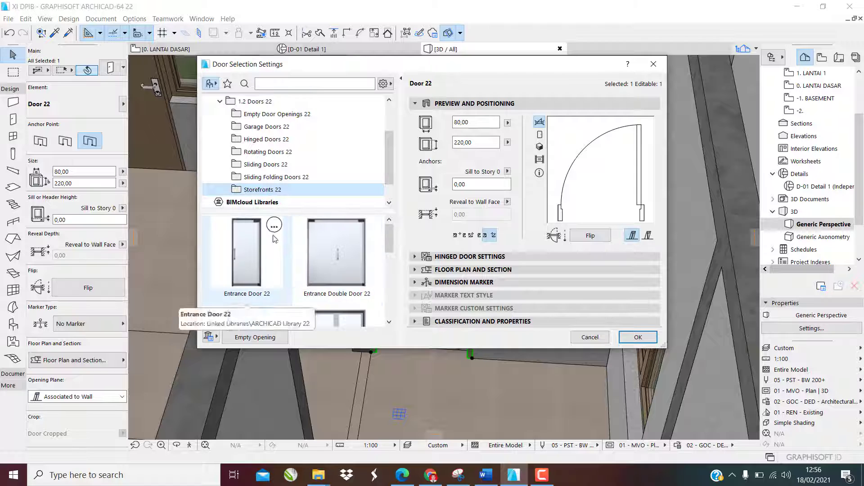
scroll(276, 243, "down", 1)
scroll(276, 243, "up", 1)
left_click(283, 178)
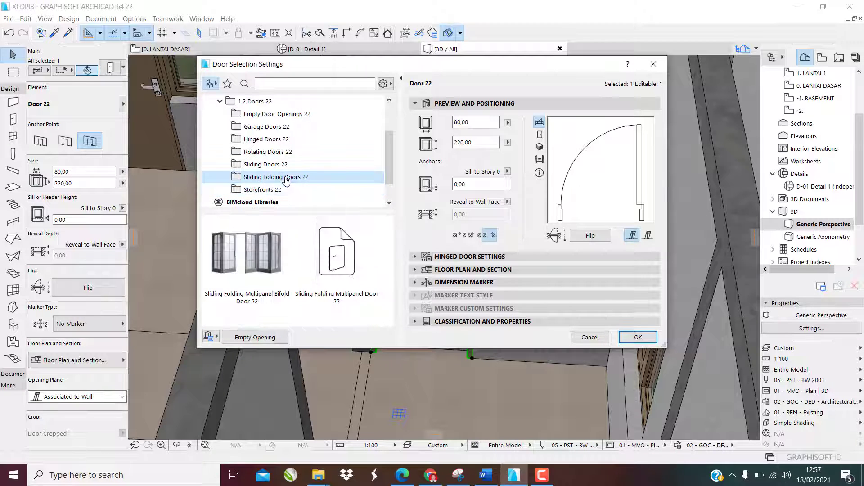
Choose Exterior Sliding Door 22 from the Sliding Doors 22 folder as the replacement for the interior door.
left_click(285, 165)
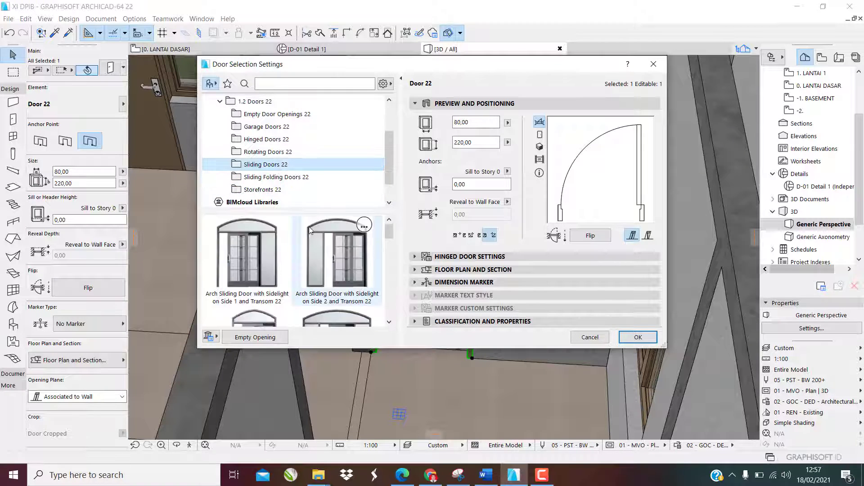
scroll(319, 247, "down", 3)
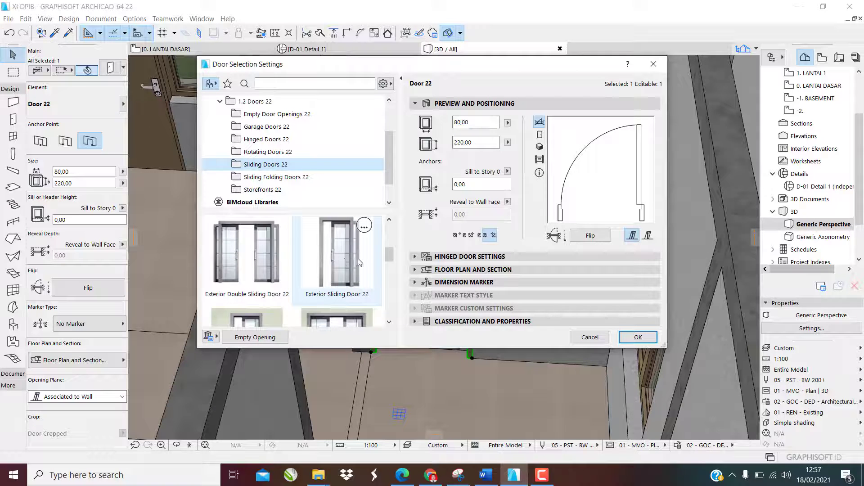
left_click(334, 256)
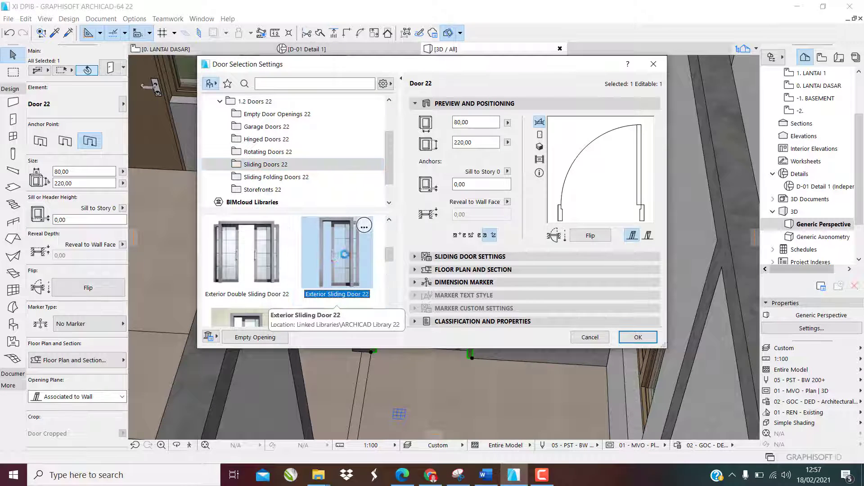
Set the sliding door's leaf to the plain Style 1 panel and its handle to Knob 3, and apply the settings.
left_click(493, 256)
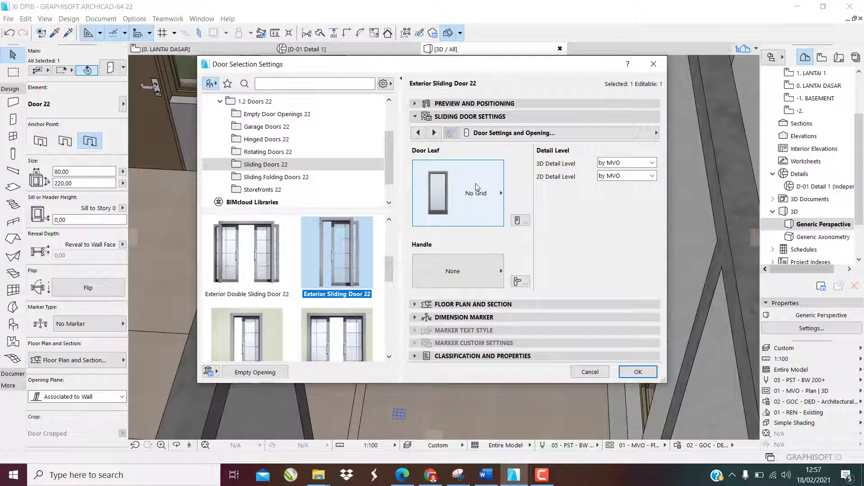
left_click(479, 118)
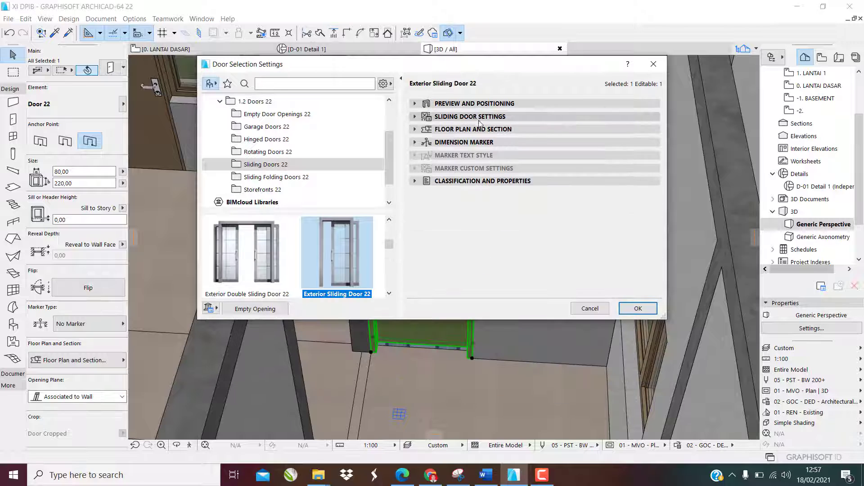
left_click(474, 118)
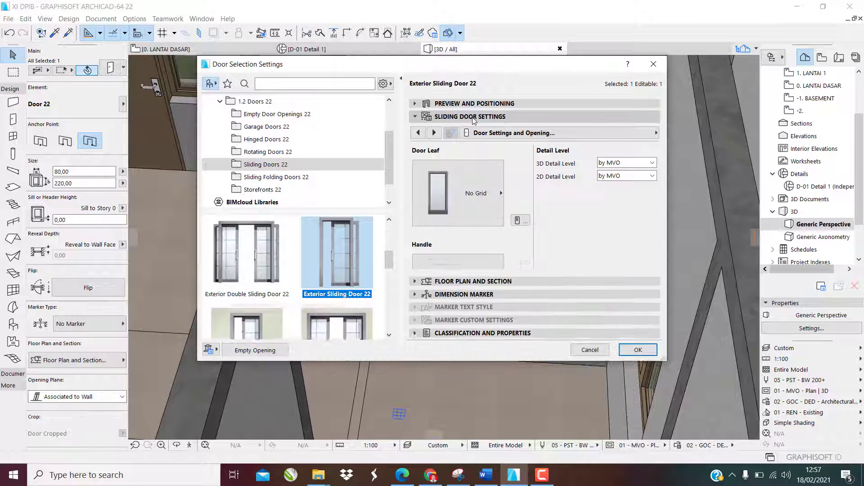
left_click(499, 195)
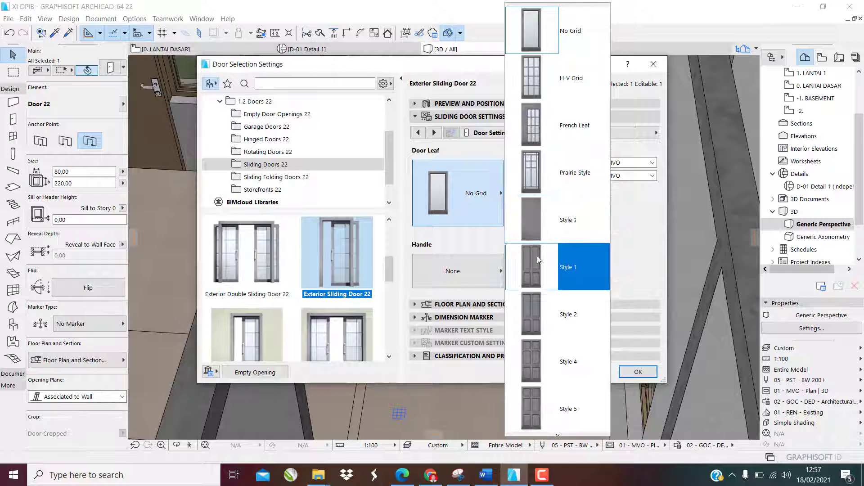
left_click(556, 219)
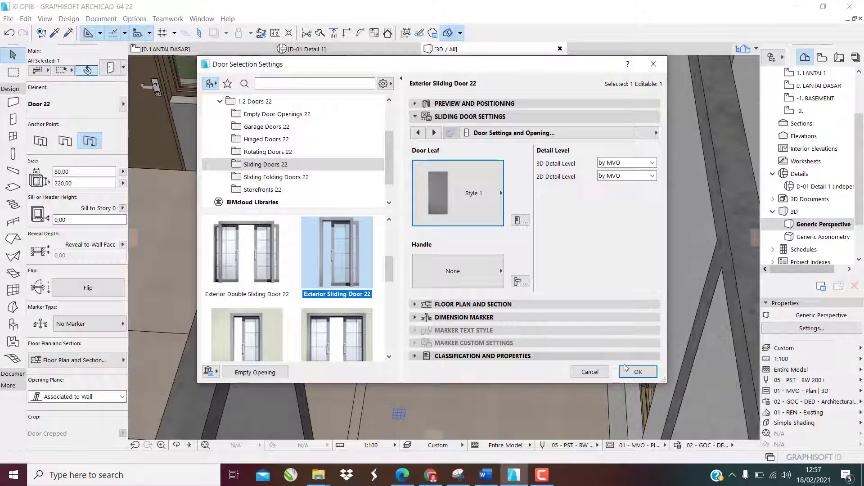
left_click(476, 275)
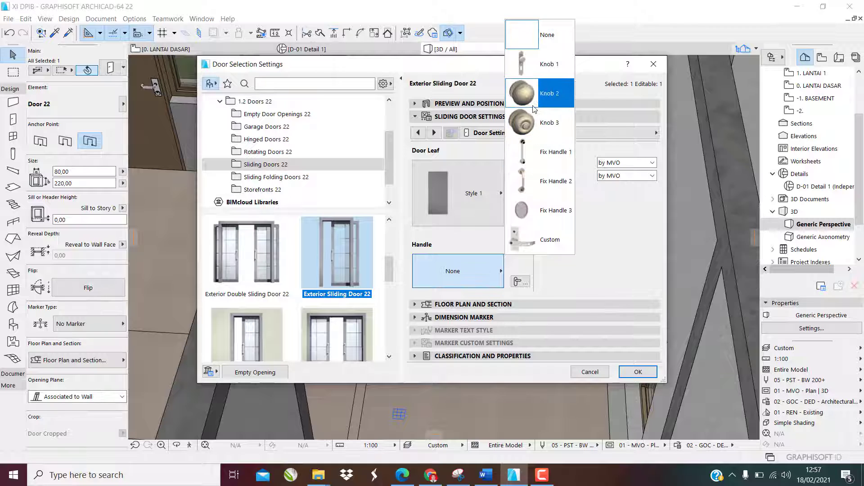
left_click(535, 118)
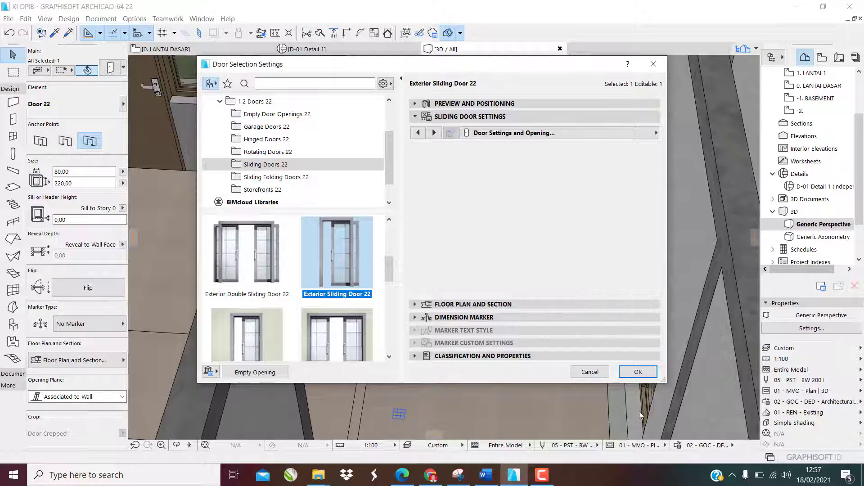
left_click(638, 372)
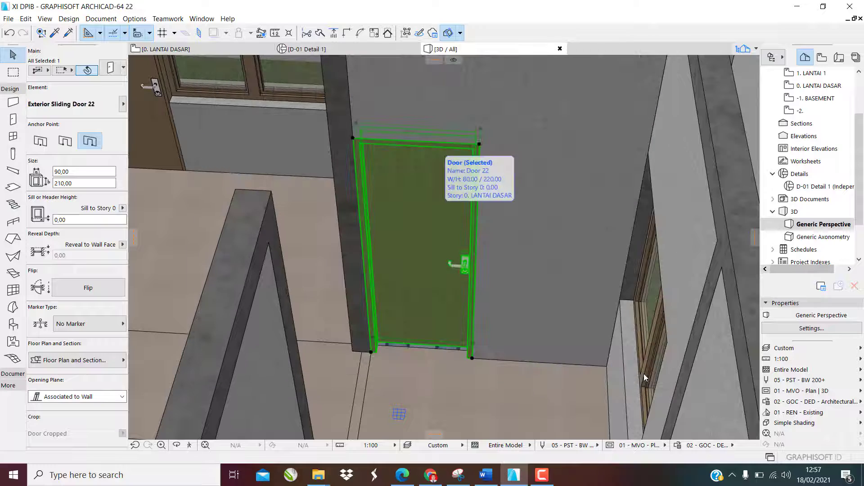
left_click(511, 400)
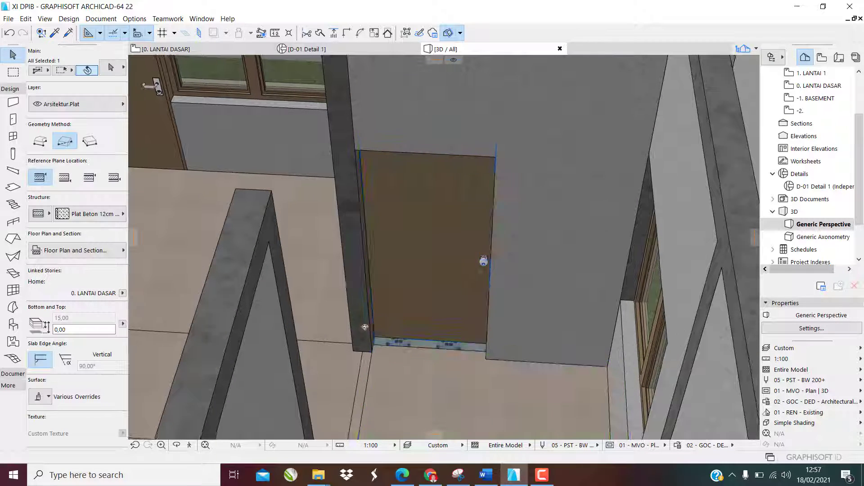
Examine the replaced sliding door from both sides of its wall in the 3D model.
middle_click_drag(365, 328, 364, 306, "shift")
scroll(363, 305, "down", 5)
middle_click_drag(615, 301, 419, 262, "shift")
scroll(496, 269, "down", 3)
mouse_move(657, 349)
middle_mouse_down("shift")
mouse_move(485, 333)
mouse_move(569, 443)
middle_mouse_up("shift")
scroll(551, 428, "up", 8)
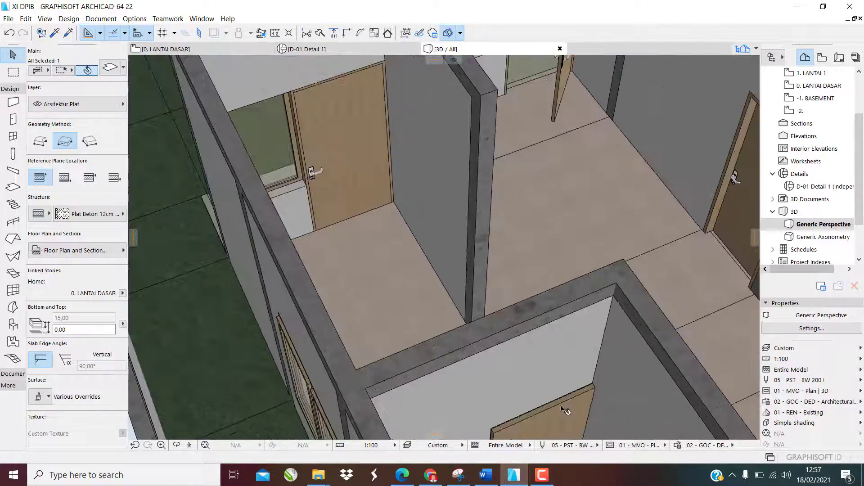
scroll(562, 389, "down", 5)
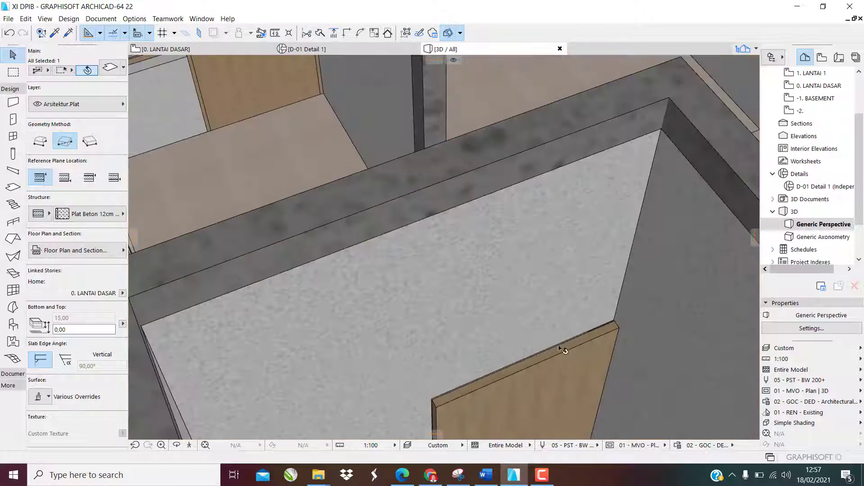
scroll(553, 369, "up", 4)
scroll(551, 374, "down", 3)
scroll(550, 353, "up", 2)
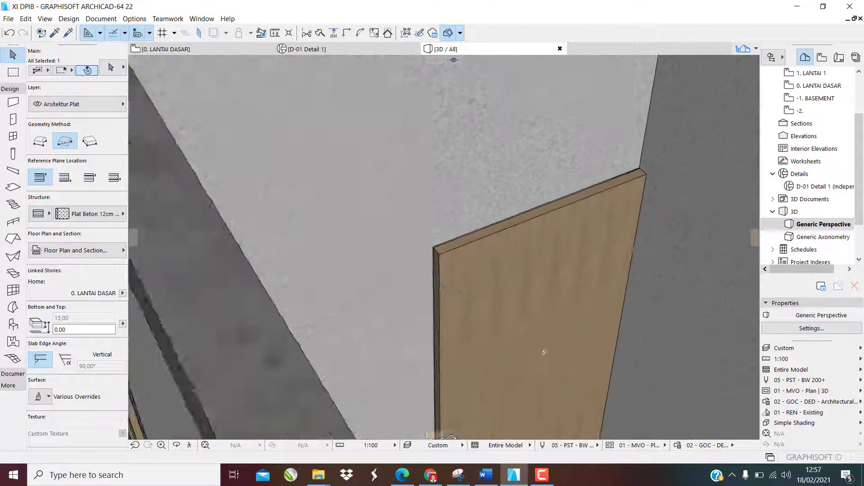
scroll(550, 348, "down", 4)
scroll(483, 318, "down", 5)
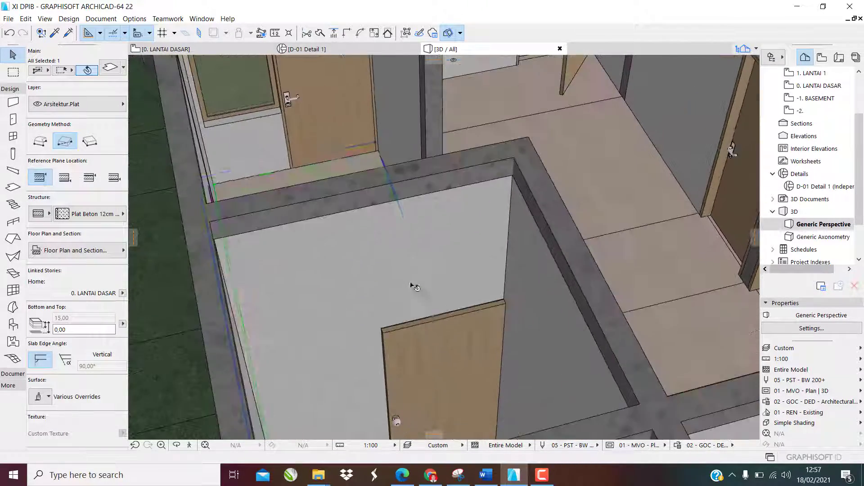
scroll(420, 344, "up", 5)
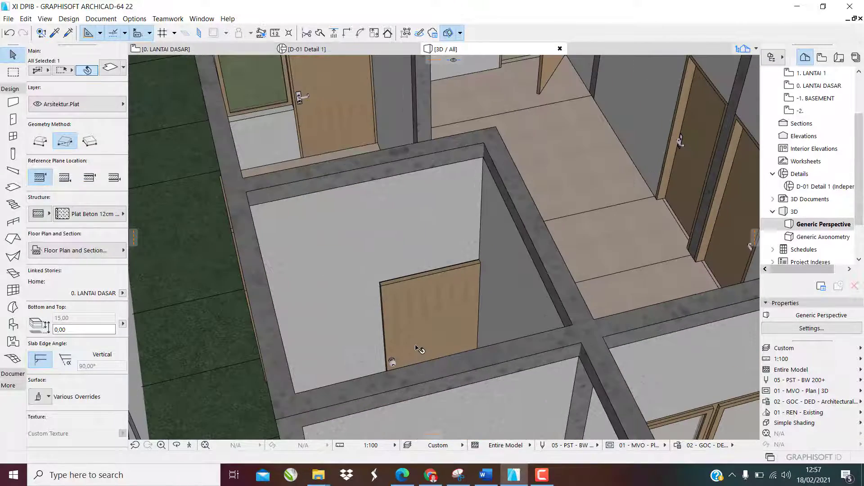
scroll(427, 354, "up", 4)
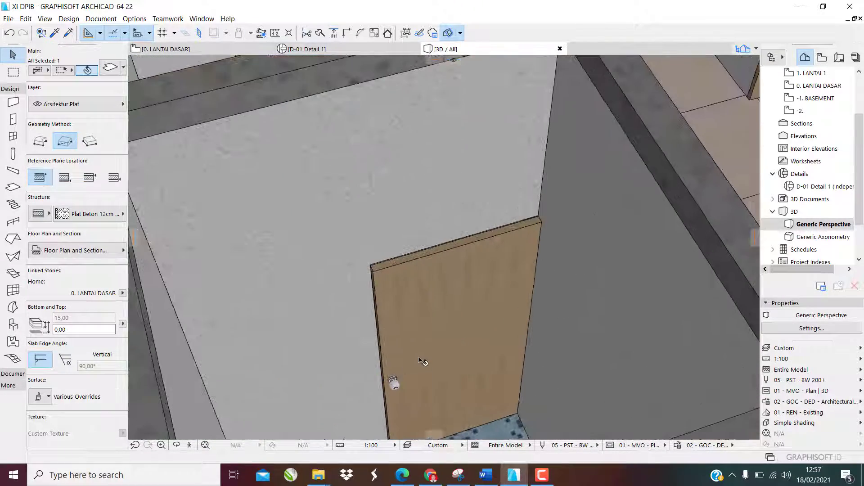
left_click(426, 355)
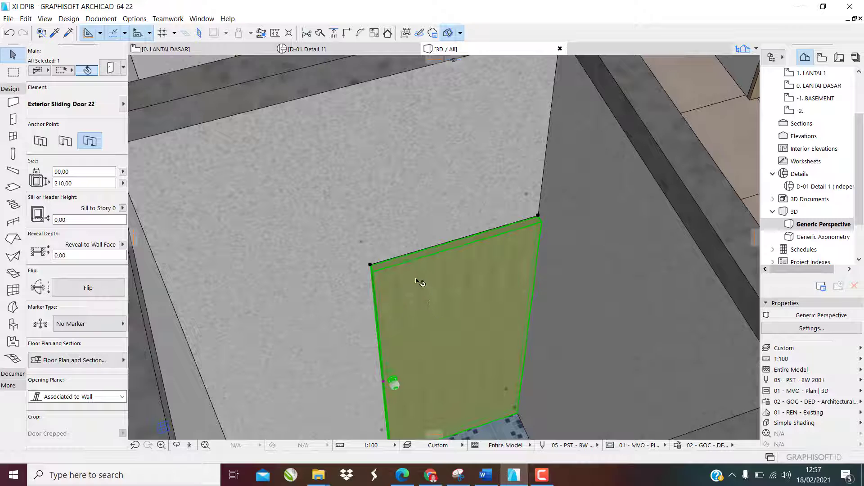
key("Escape")
scroll(408, 311, "down", 2)
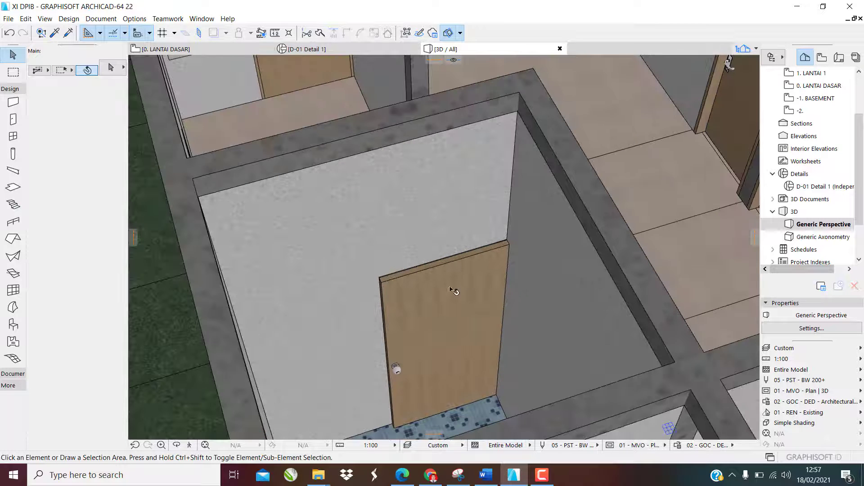
scroll(432, 350, "up", 1)
left_click(428, 351)
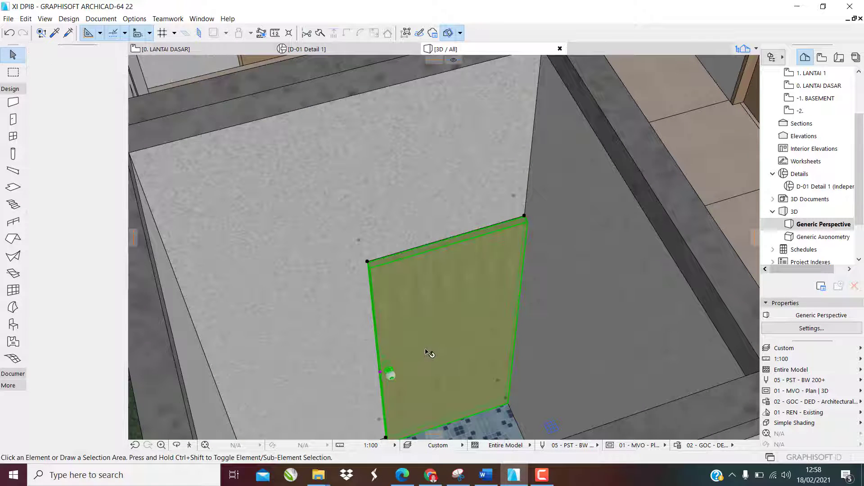
left_click(381, 373)
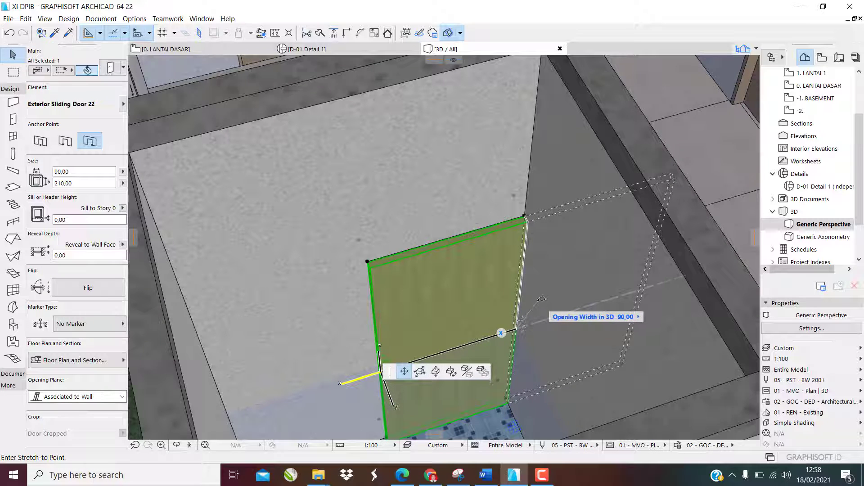
key("Escape")
key("Escape")
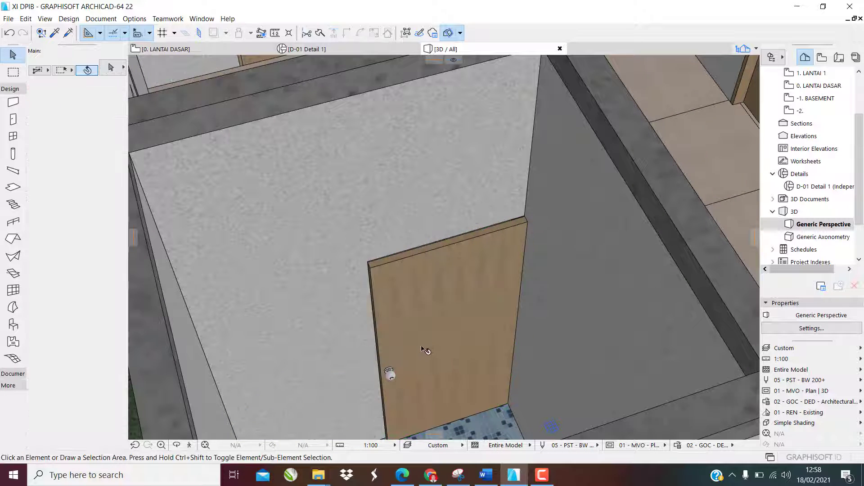
Flip the sliding door to the opposite face of its wall and check it from the hallway side.
left_click(415, 355)
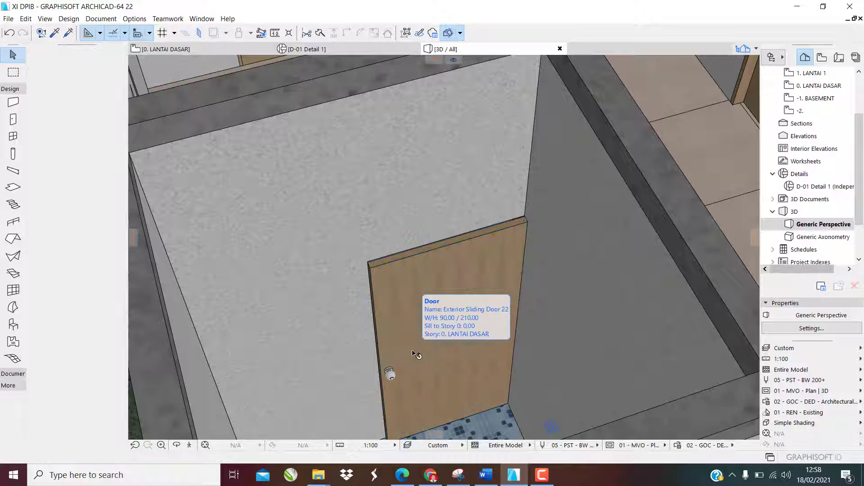
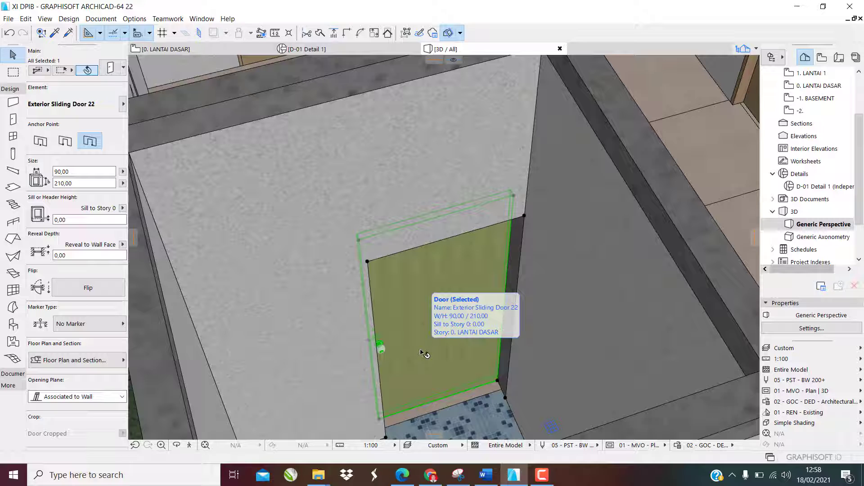
left_click(381, 348)
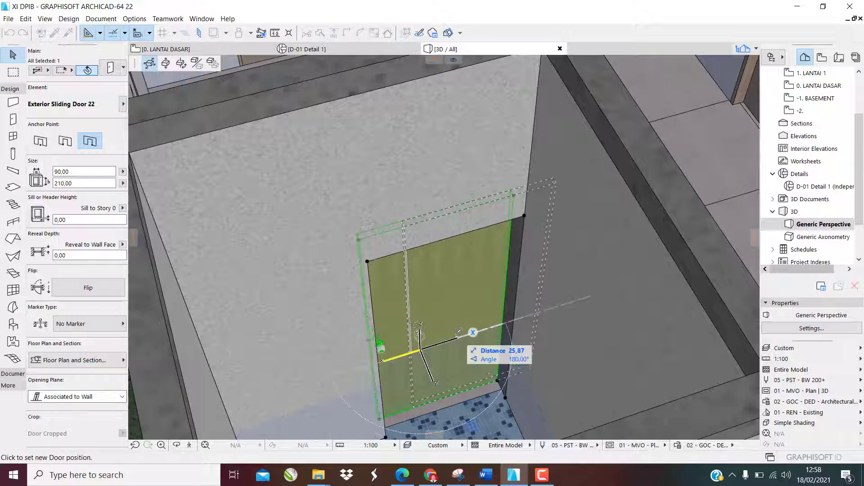
key("Escape")
key("Escape")
left_click(383, 343)
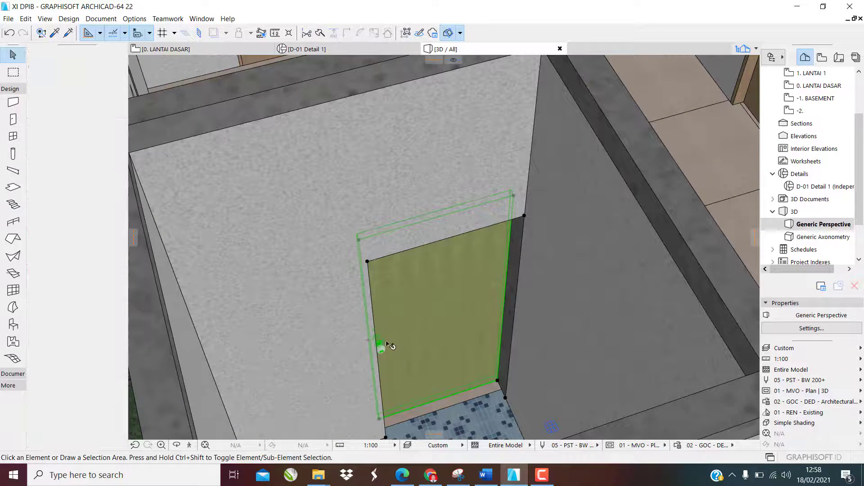
middle_click_drag(512, 329, 657, 317, "shift")
middle_click_drag(372, 285, 619, 311, "shift")
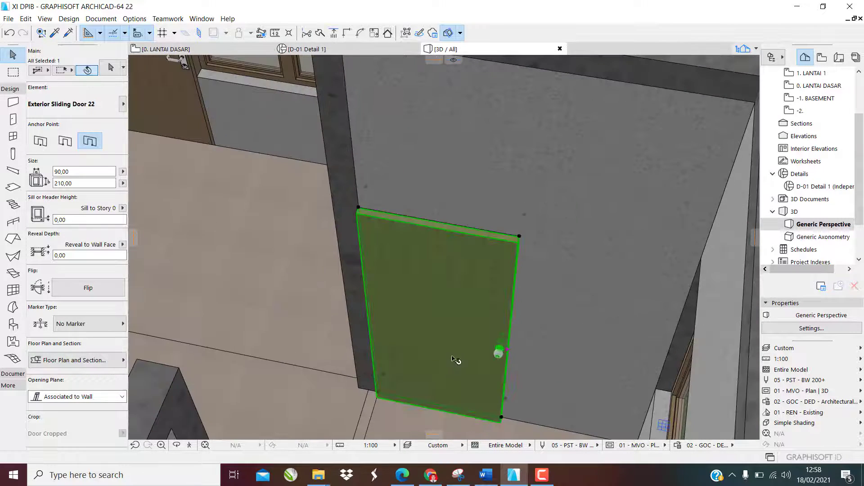
middle_click_drag(457, 361, 498, 350, "shift")
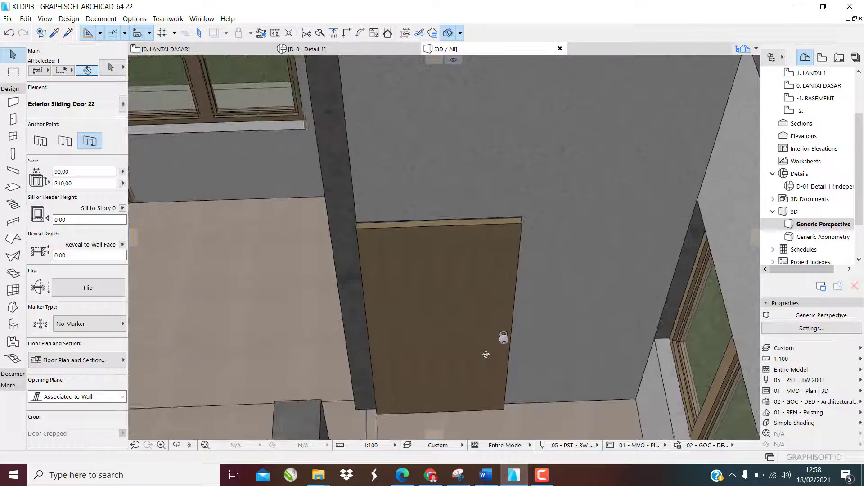
left_click(512, 337)
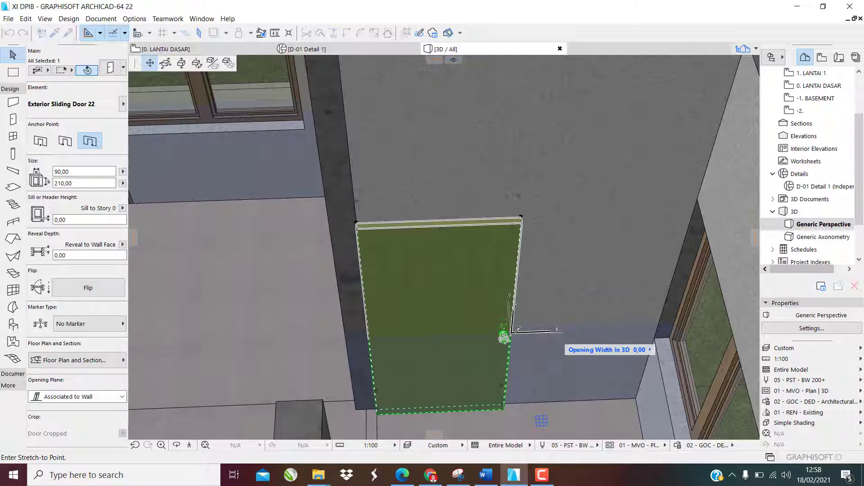
key("Escape")
key("Escape")
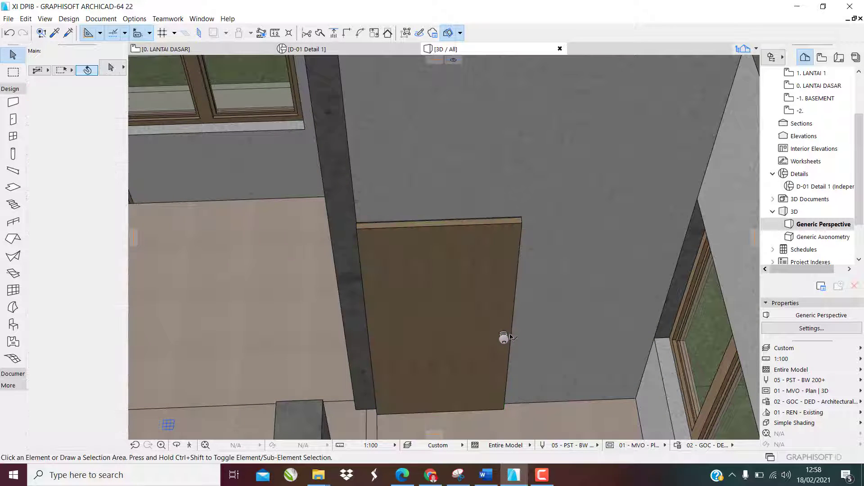
left_click(510, 337)
left_click(509, 336)
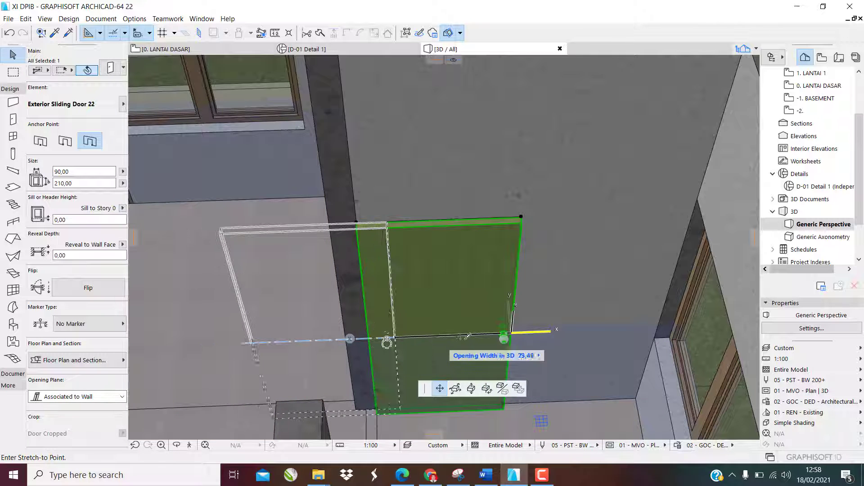
key("Escape")
key("Escape")
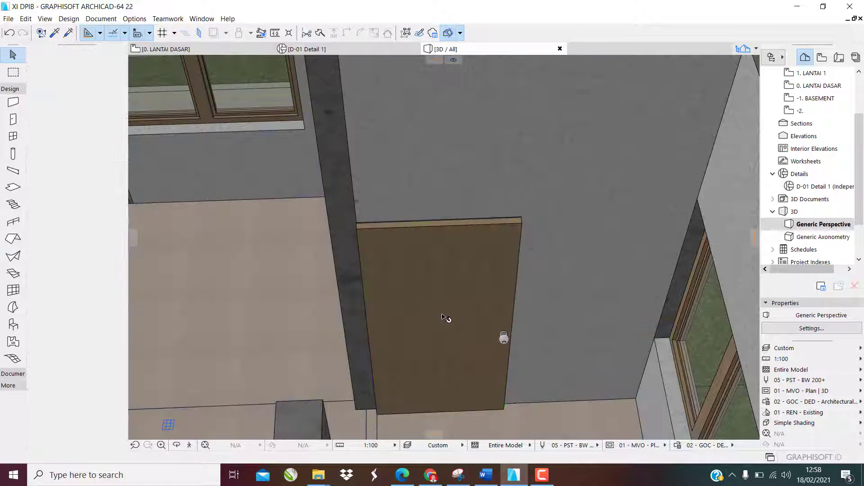
Delete the interior sliding door in the 3D model and return to the LANTAI DASAR floor plan.
left_click(446, 318)
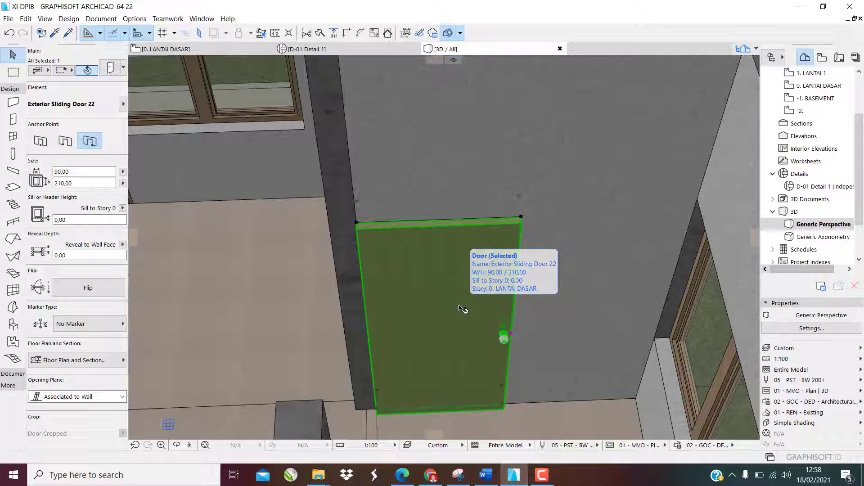
key("Delete")
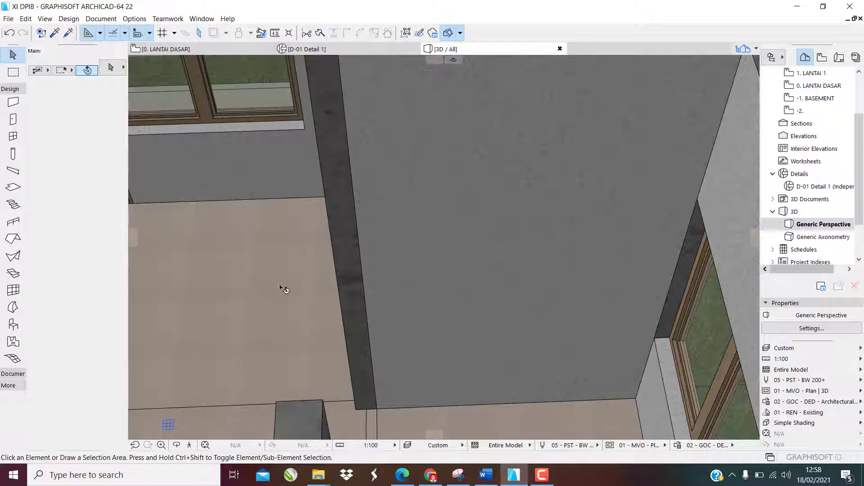
key("F2")
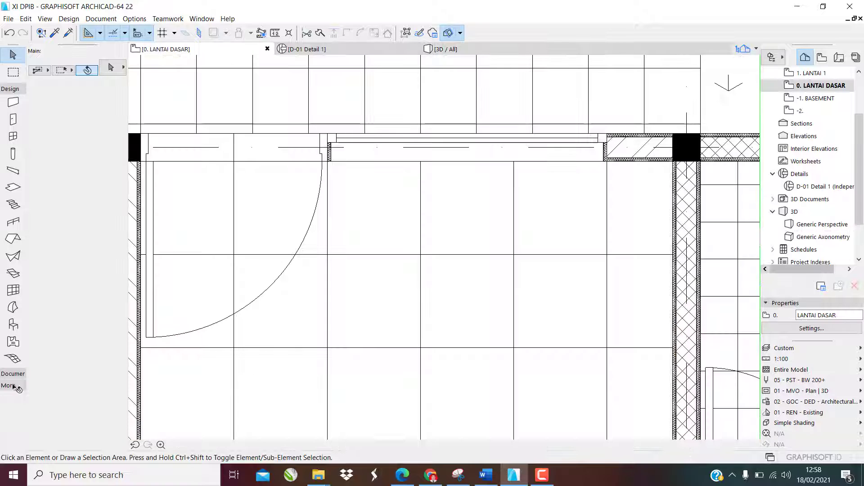
Place an 80 by 220 hinged Door 22 in the axis G wall beside the column at axis 4, opening into the small tiled room.
scroll(419, 198, "down", 5)
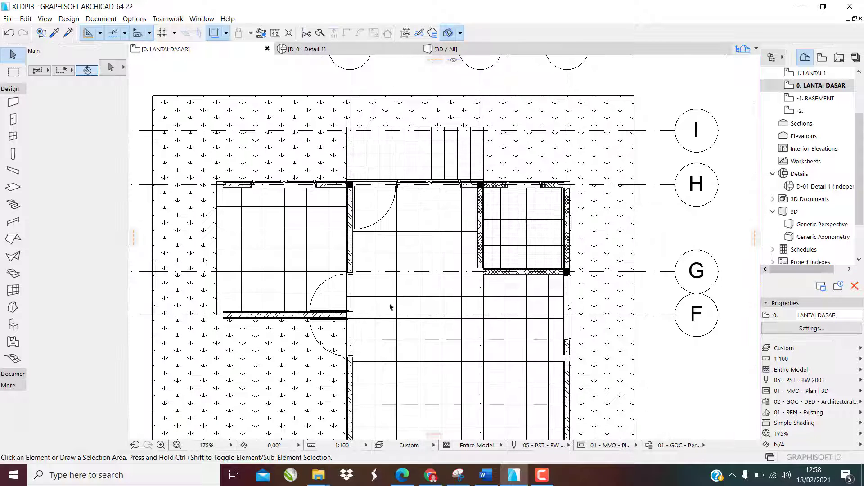
left_click(13, 119)
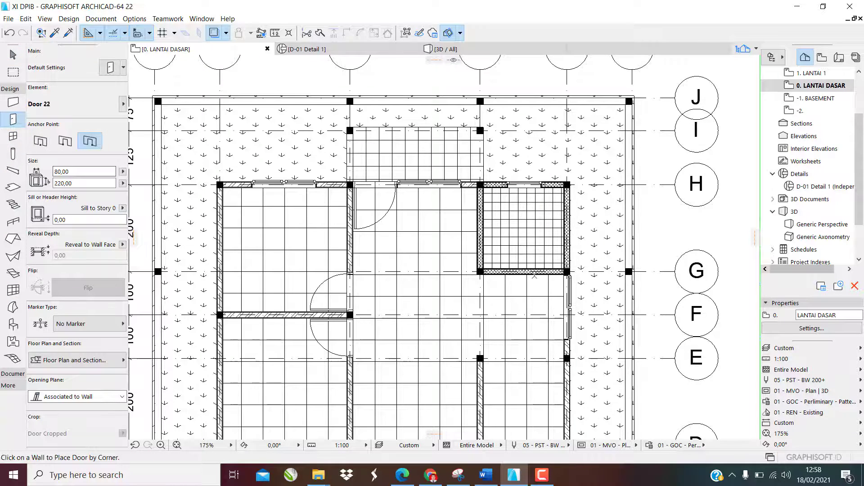
scroll(534, 276, "up", 6)
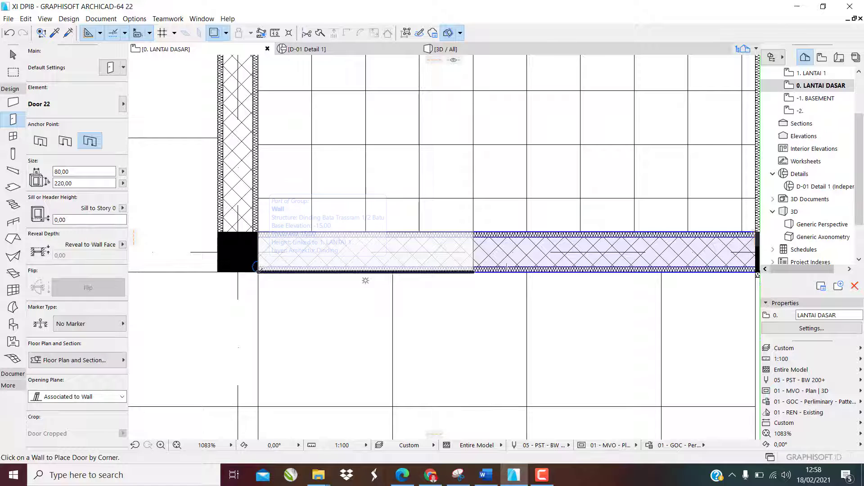
left_click(258, 272)
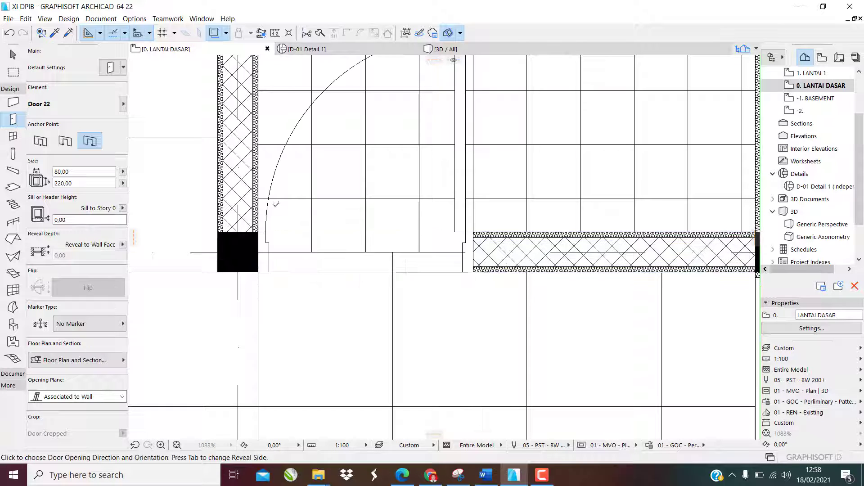
left_click(261, 239)
scroll(465, 322, "down", 6)
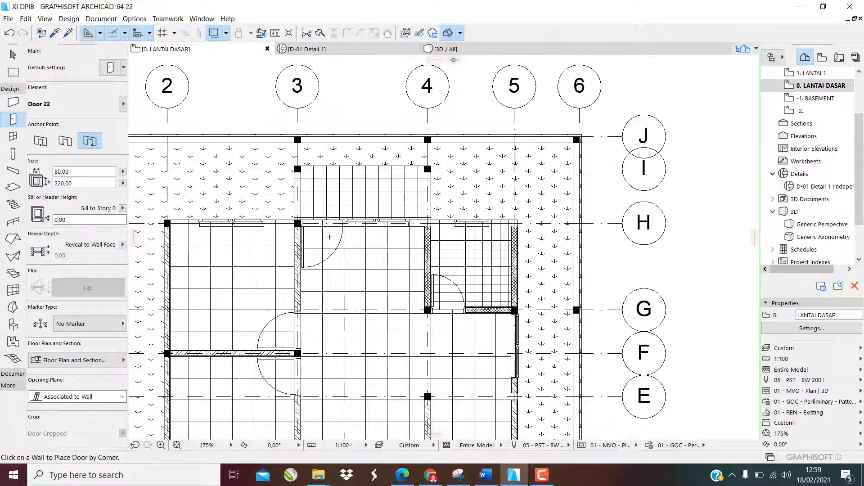
Replace the hinged entrance door beside the column at axes 3 and H with Exterior Sliding Door 22 from Sliding Doors 22.
scroll(328, 229, "up", 4)
scroll(328, 229, "up", 3)
key("Escape")
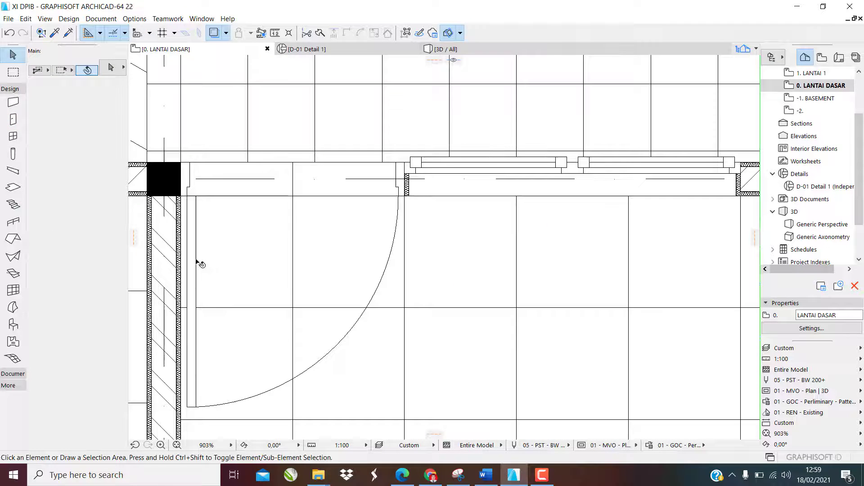
left_click(198, 262)
key("Escape")
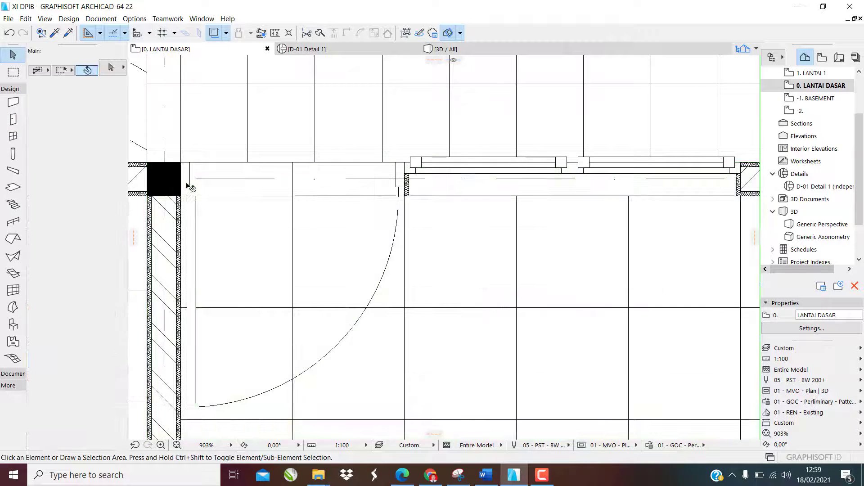
left_click(187, 184)
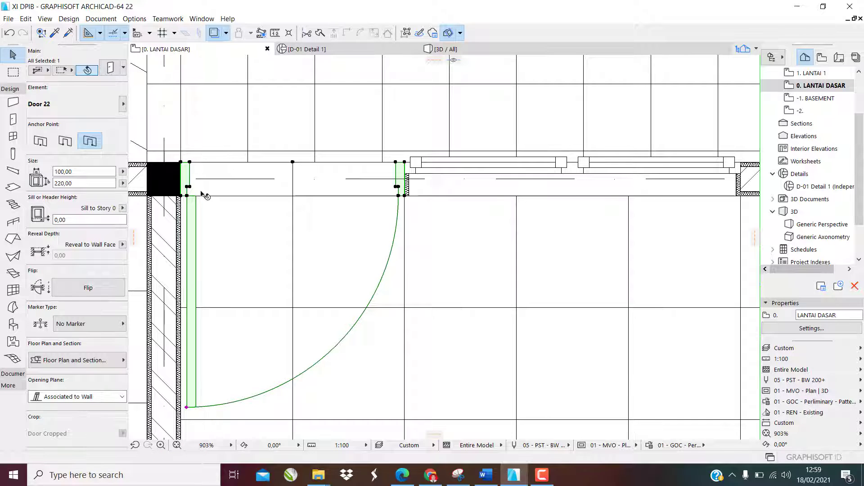
double_click(205, 194)
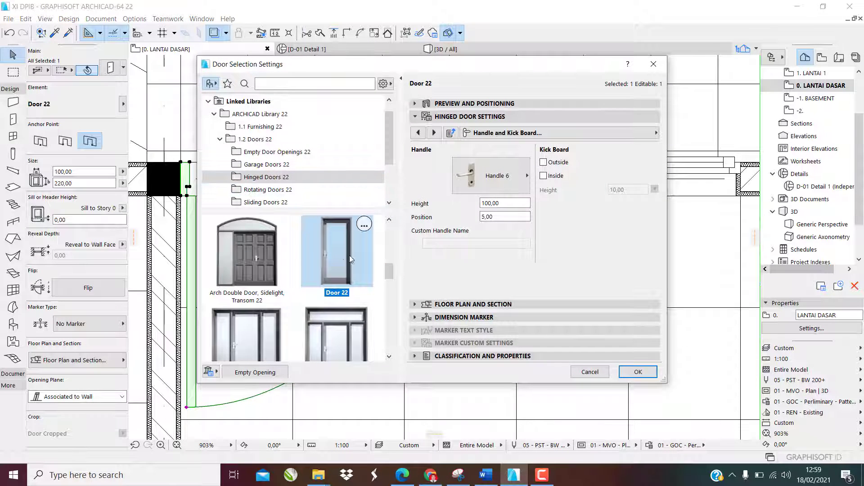
left_click(265, 203)
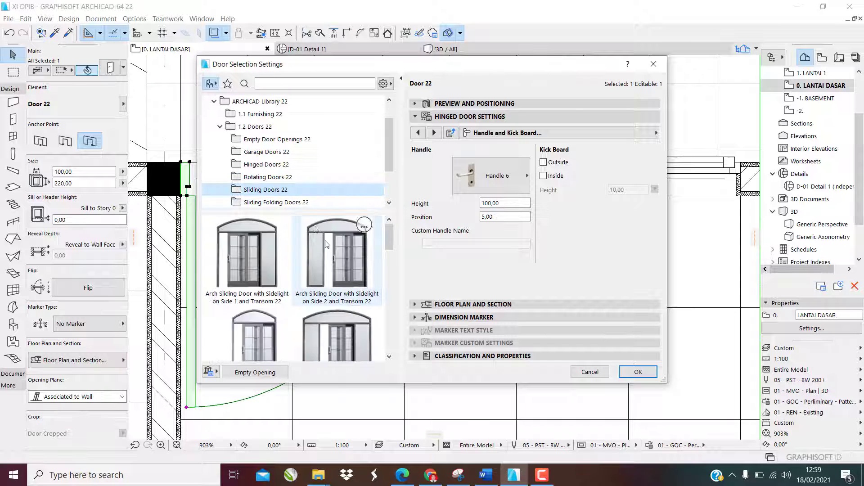
scroll(326, 245, "down", 3)
left_click(345, 280)
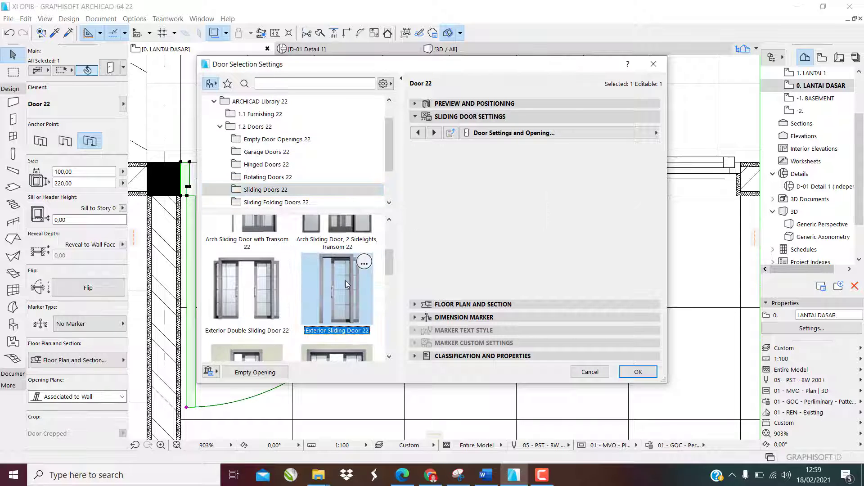
Keep the sliding door's leaf at No Grid, choose a Fix Handle 1 handle, and apply the settings.
scroll(324, 277, "up", 2)
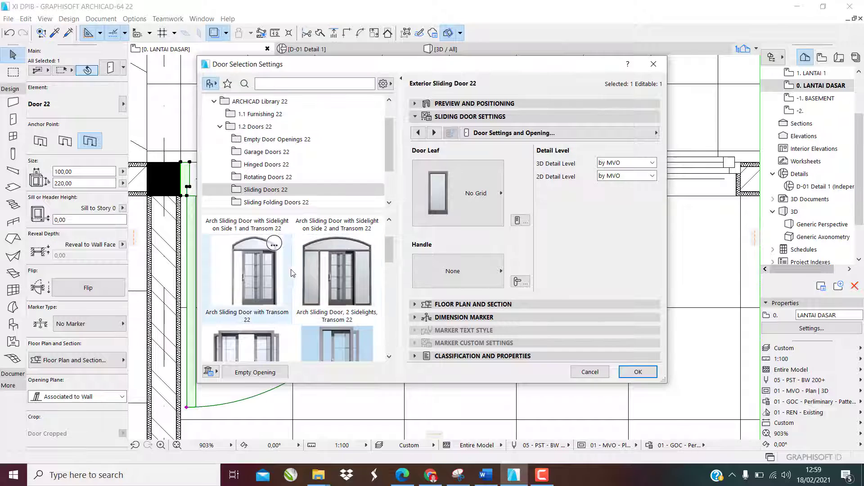
scroll(292, 273, "down", 2)
scroll(255, 276, "up", 2)
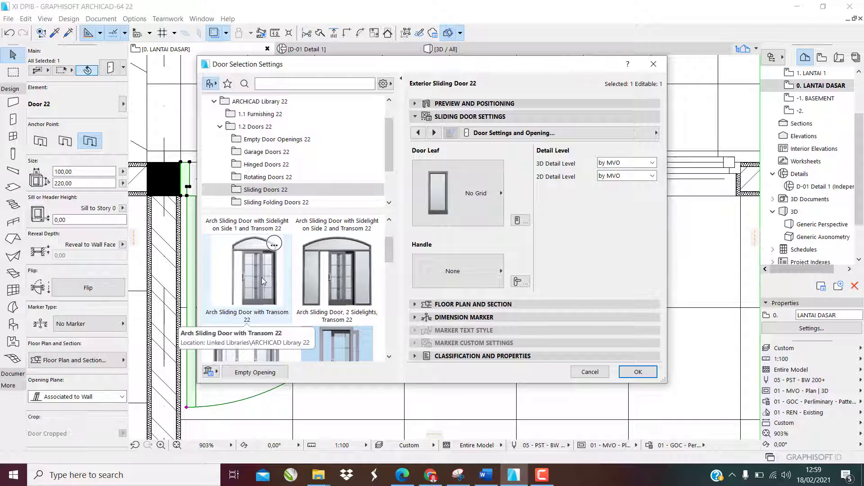
scroll(333, 304, "down", 2)
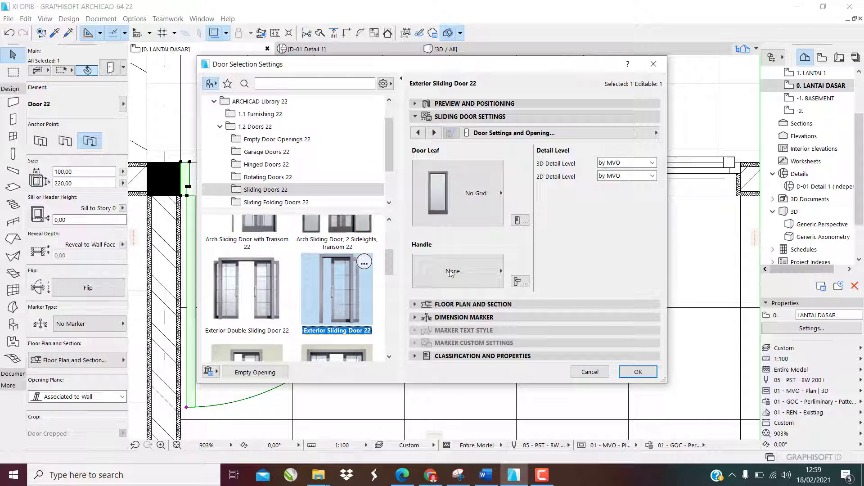
left_click(489, 204)
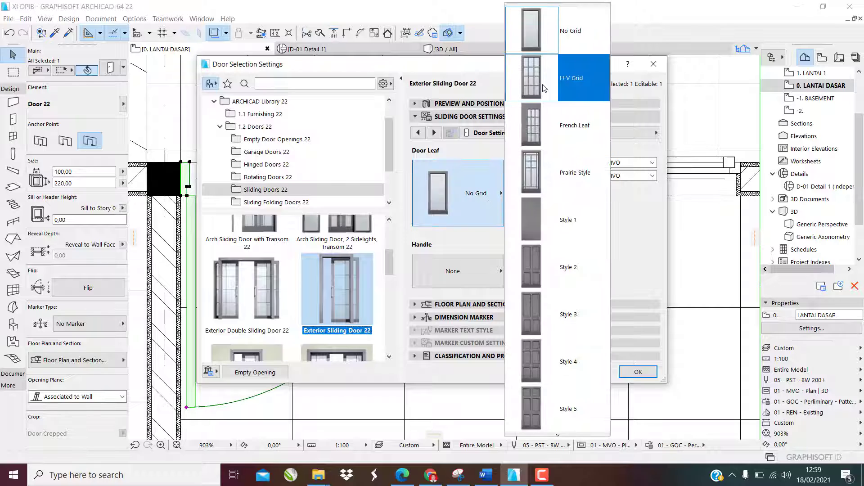
left_click(546, 47)
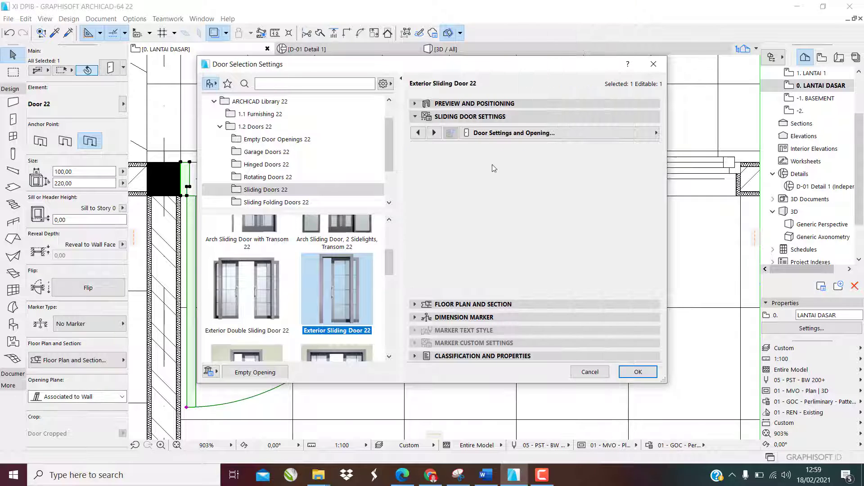
left_click(475, 275)
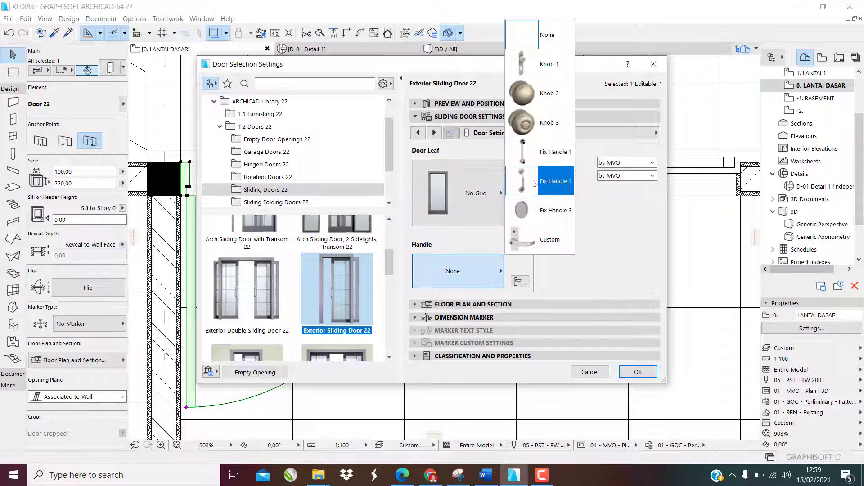
left_click(521, 119)
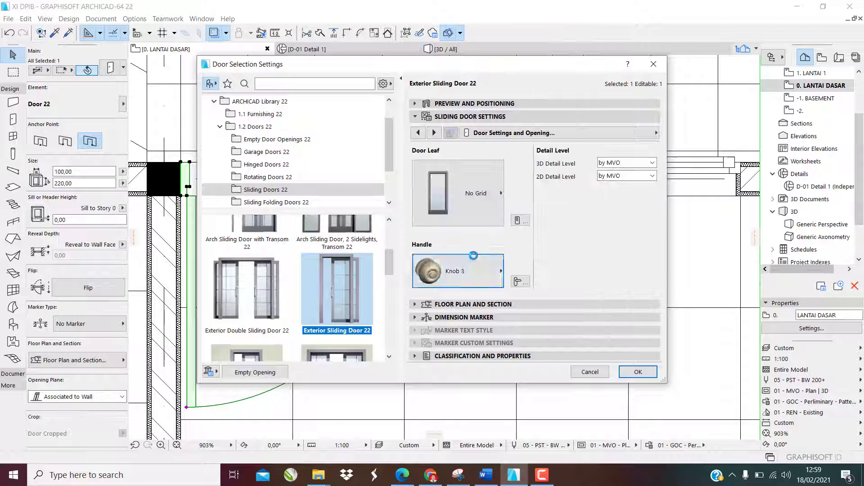
left_click(485, 265)
left_click(527, 182)
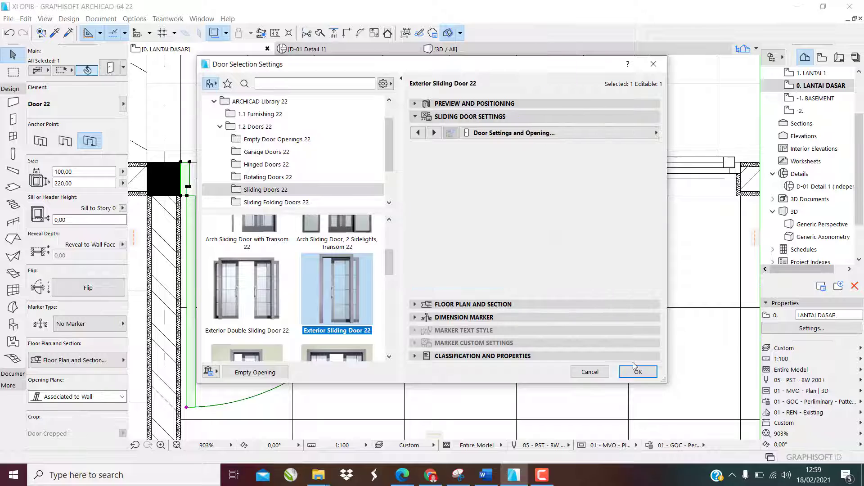
left_click(638, 372)
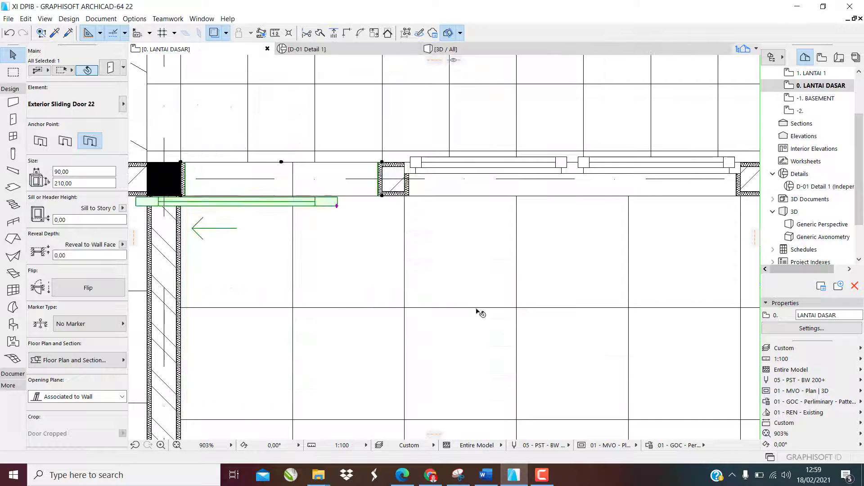
Try flipping the entrance sliding door to the outer face of its wall and undo the change.
scroll(374, 236, "up", 2)
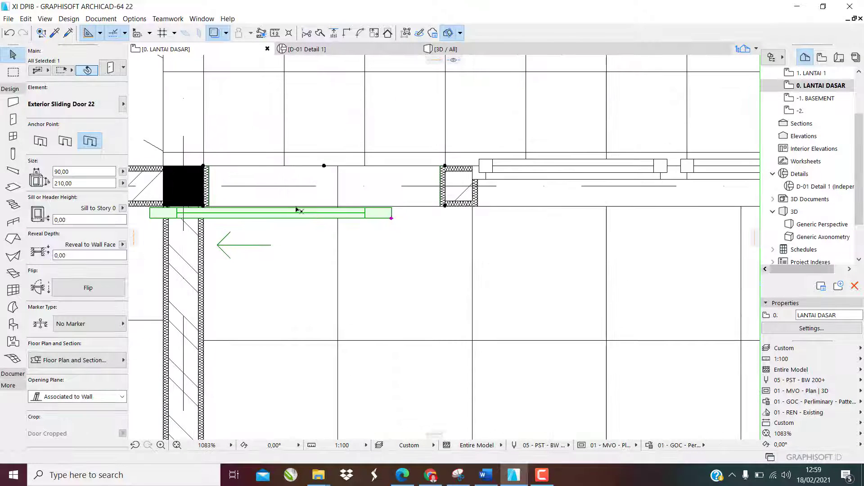
left_click(311, 216)
key("Escape")
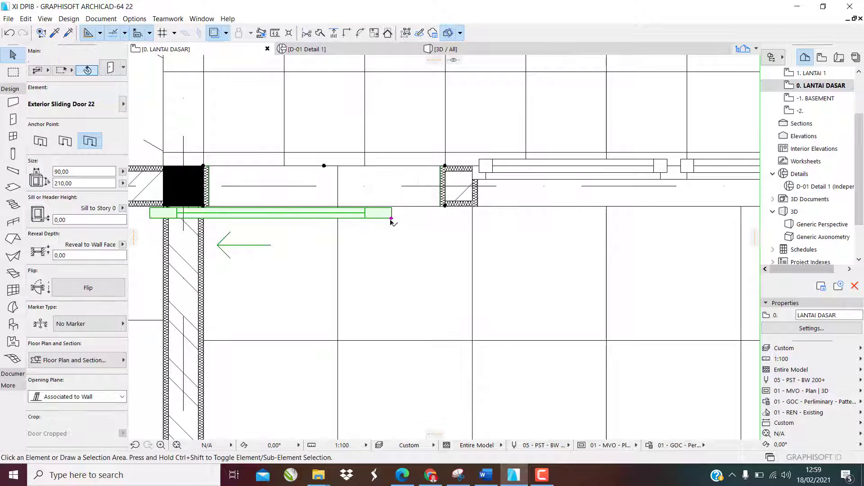
key("Escape")
left_click(385, 218)
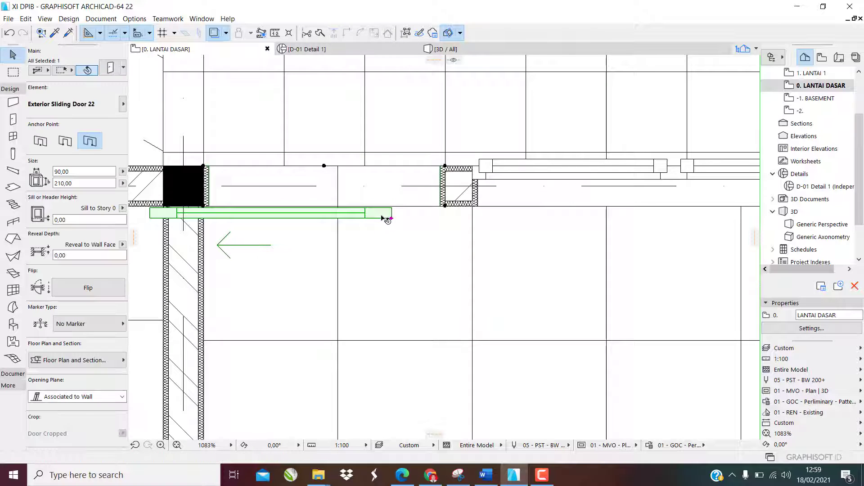
key("ctrl+z")
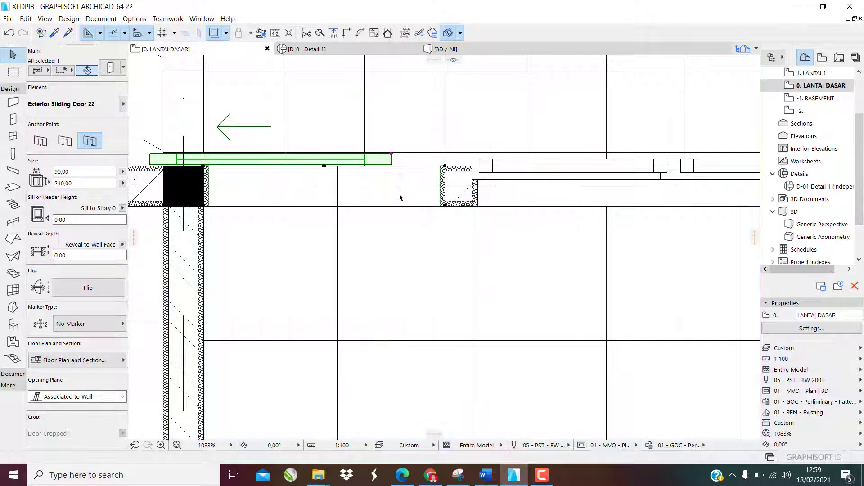
scroll(400, 198, "down", 4)
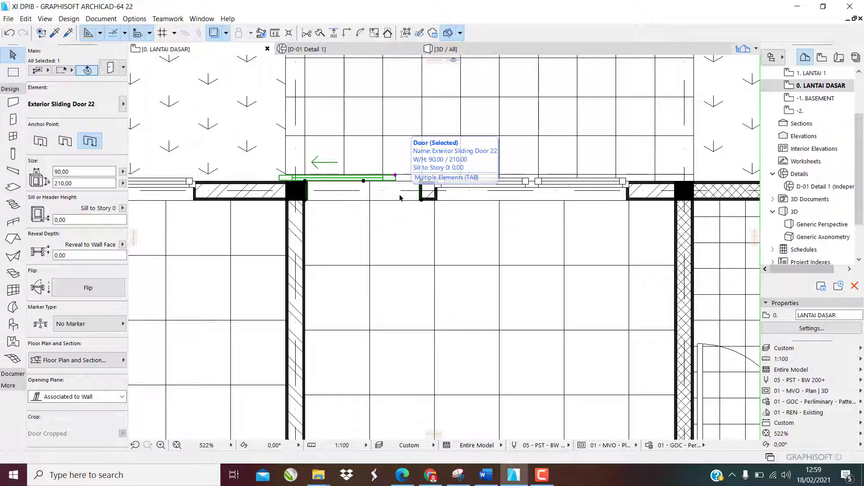
key("ctrl+z")
key("Escape")
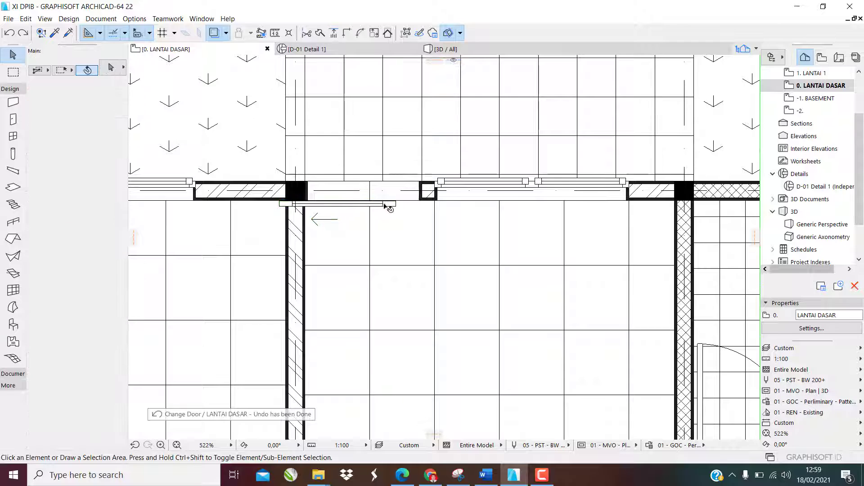
Delete the sliding door near the column at axes 3 and H and place an 80 by 220 Door 22 against the double window, opening inward.
scroll(384, 206, "up", 2)
left_click(394, 205)
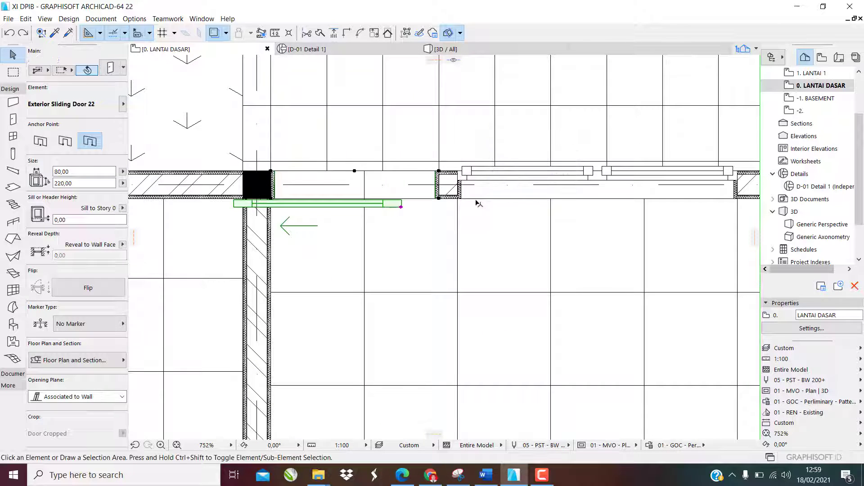
key("Delete")
left_click(12, 120)
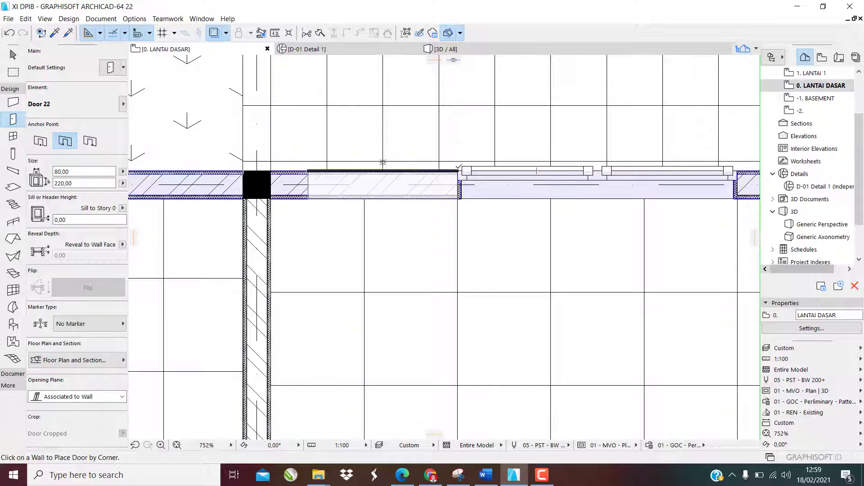
left_click(459, 169)
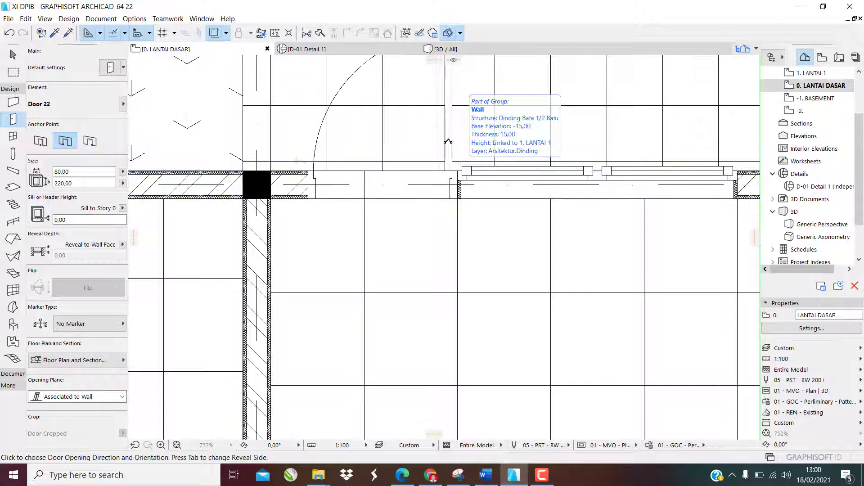
left_click(453, 234)
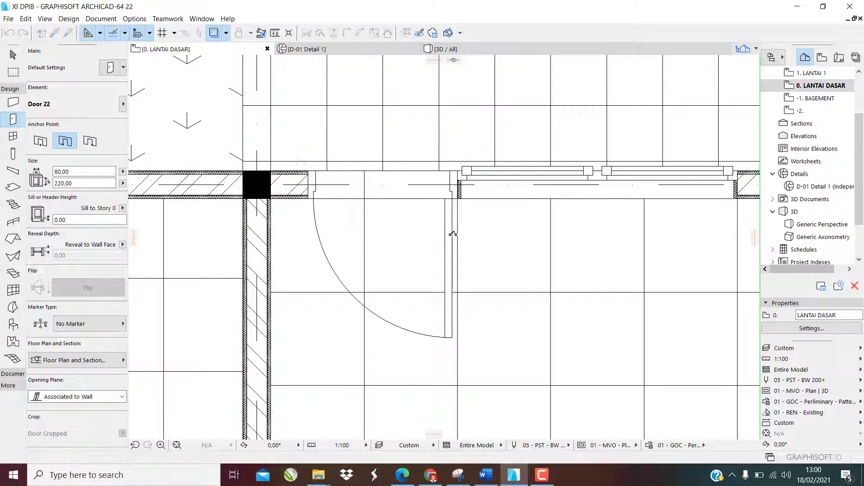
key("Escape")
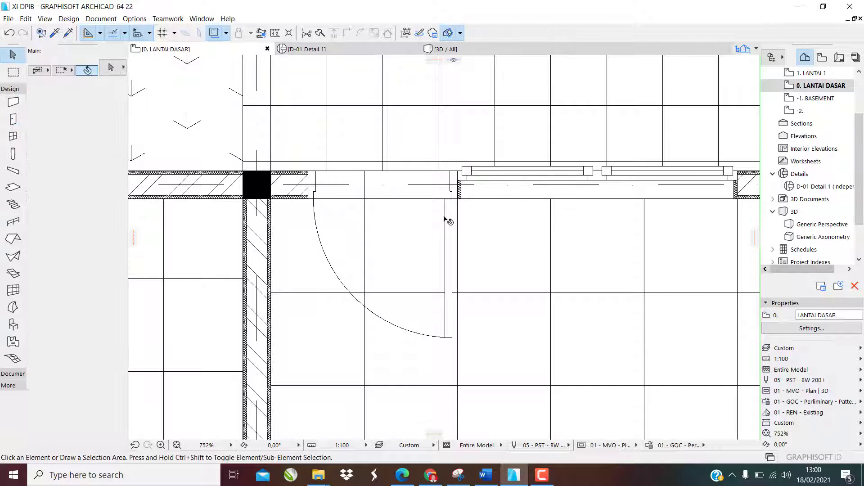
Change the new hinged door to Exterior Sliding Door 22 from Sliding Doors 22, with a No Grid leaf and Fix Handle 1.
left_click(446, 216)
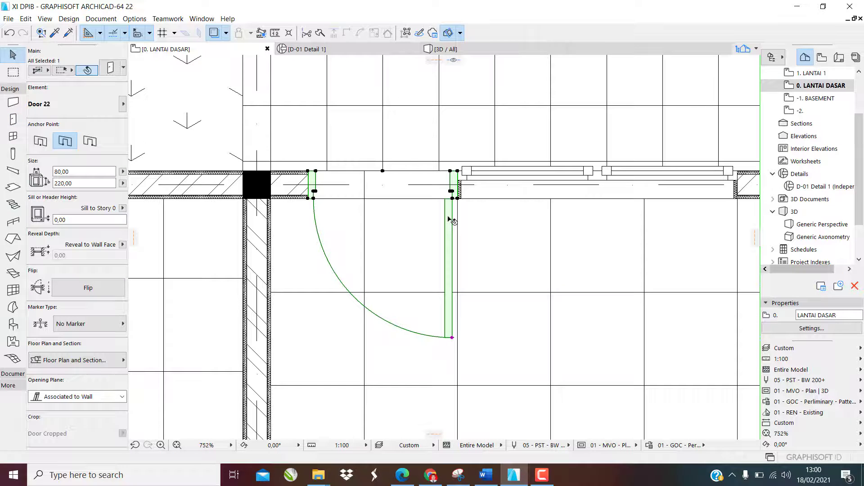
key("ctrl+t")
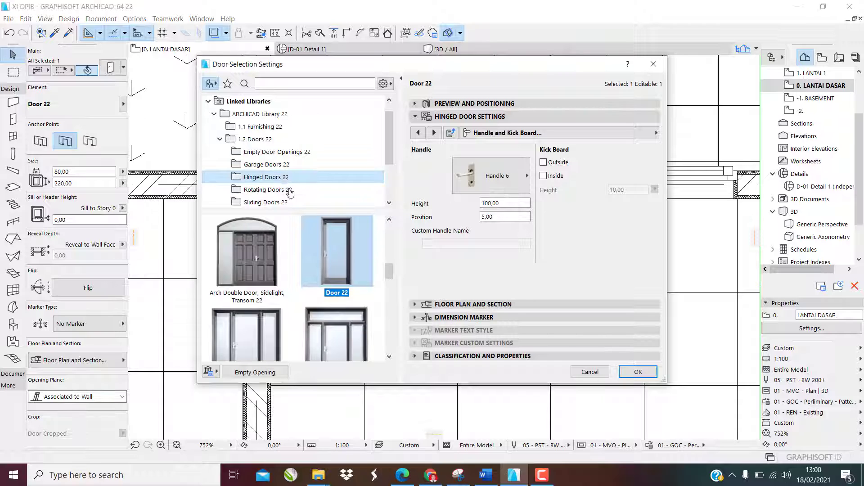
left_click(281, 203)
scroll(330, 228, "down", 3)
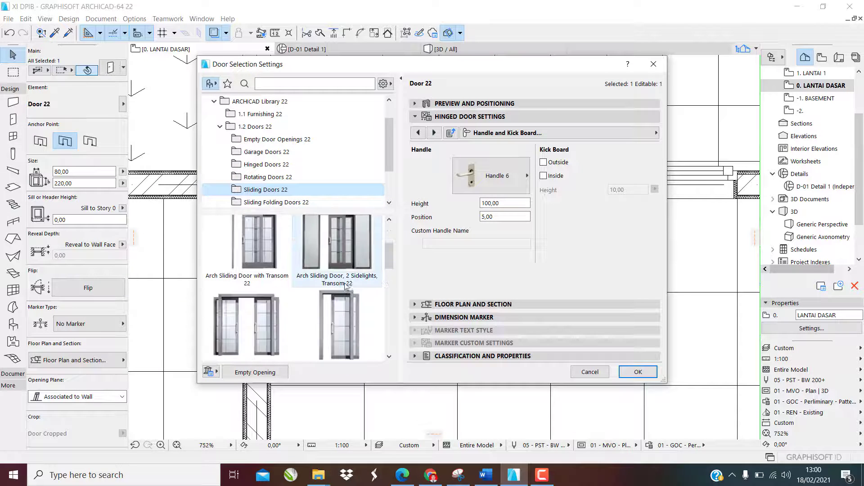
left_click(354, 323)
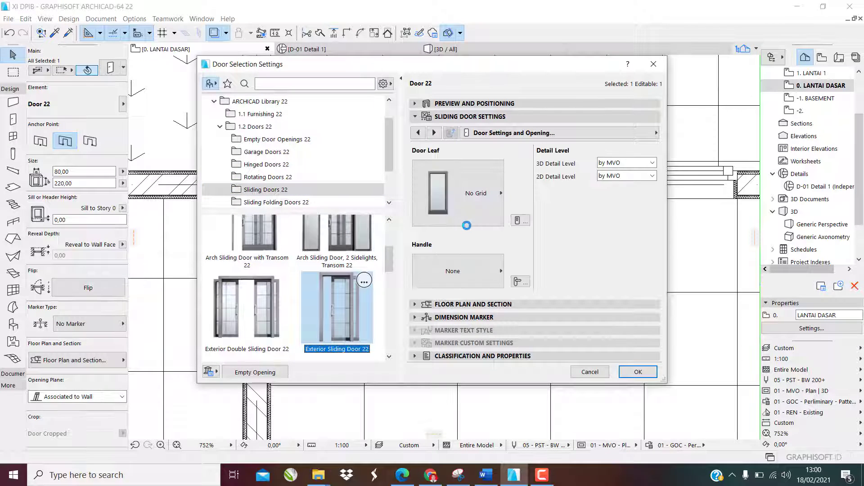
left_click(486, 217)
left_click(479, 276)
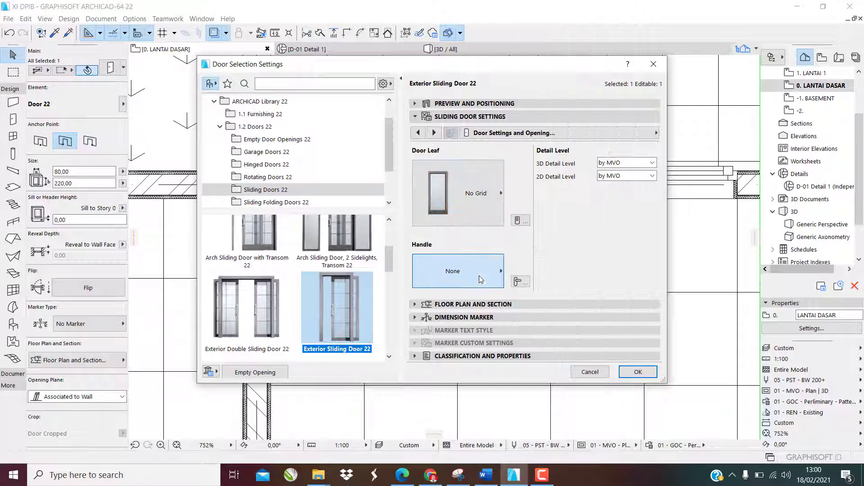
left_click(534, 158)
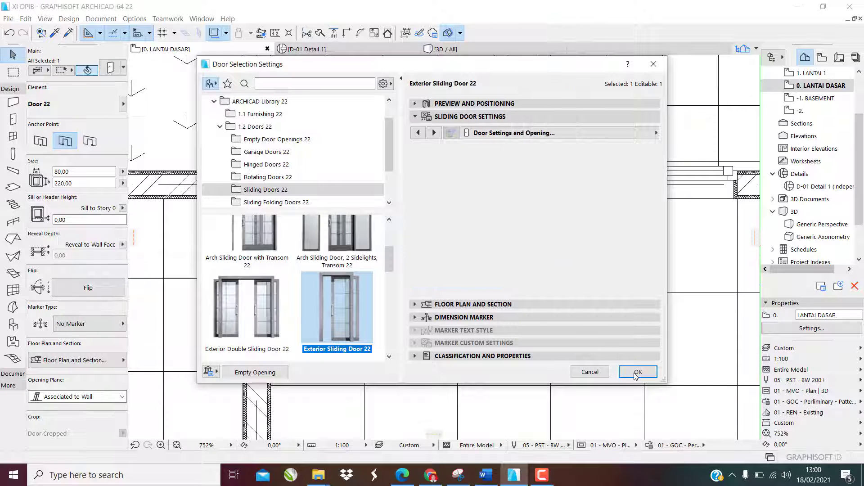
left_click(636, 373)
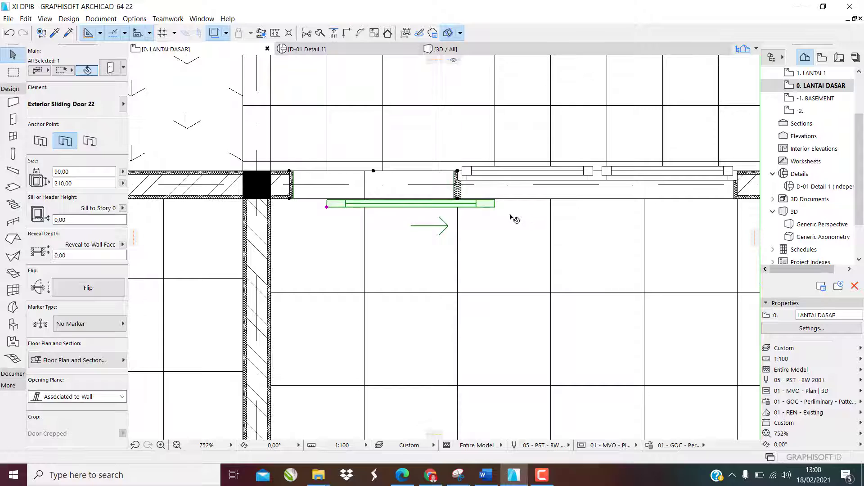
left_click(514, 219)
key("Escape")
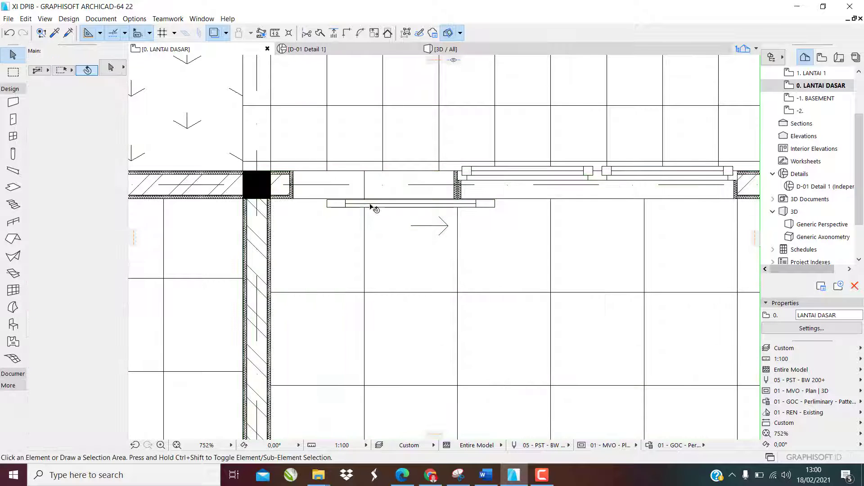
Stretch the sliding door's leaf on the floor plan to a 2D opening width of about 46.
left_click(360, 205)
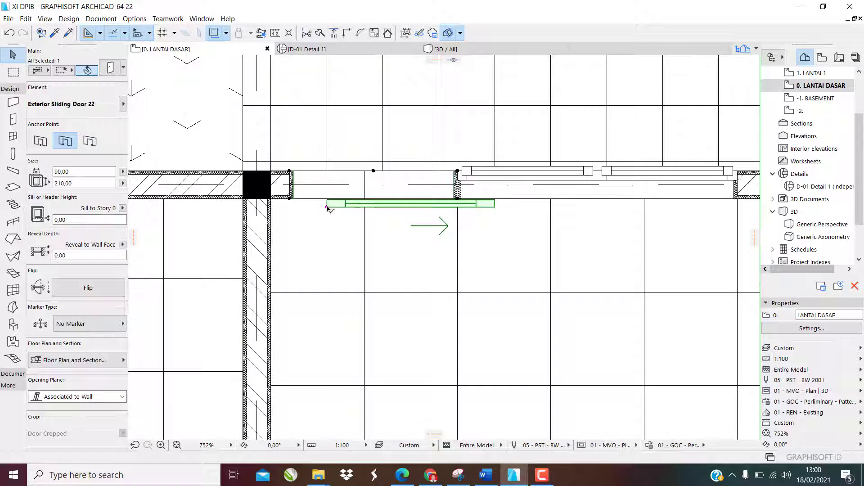
left_click(327, 207)
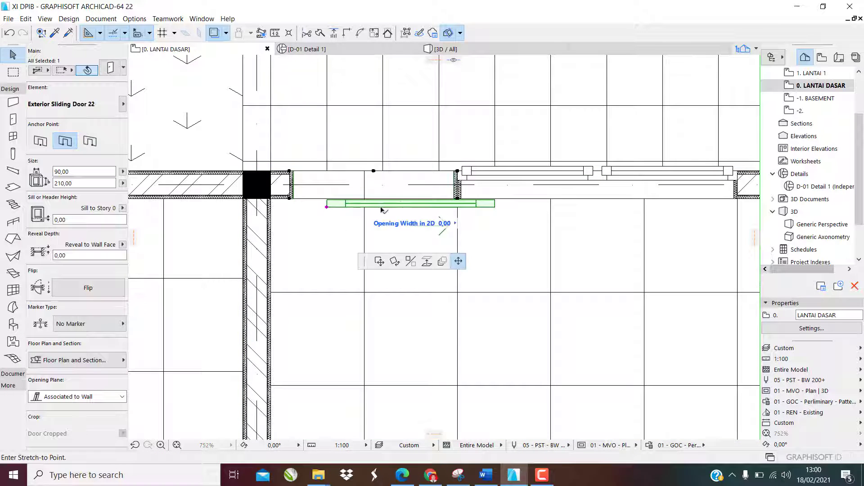
left_click(456, 207)
key("Escape")
scroll(405, 218, "down", 3)
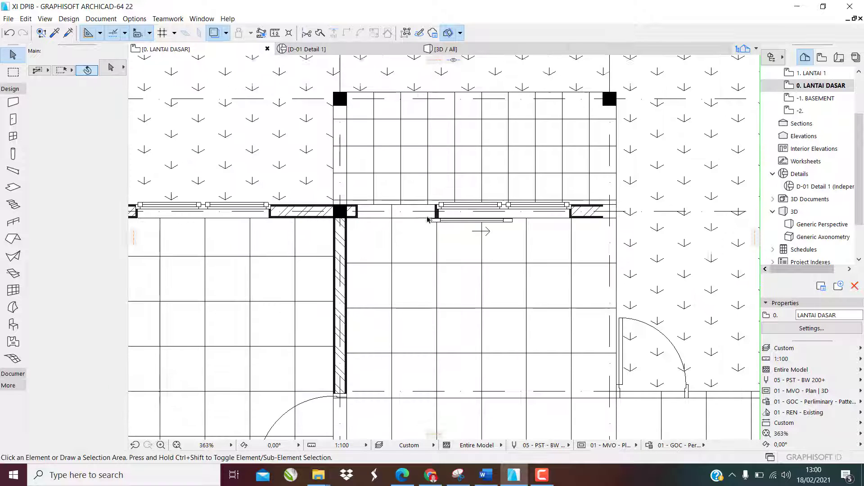
scroll(427, 220, "up", 3)
left_click(423, 224)
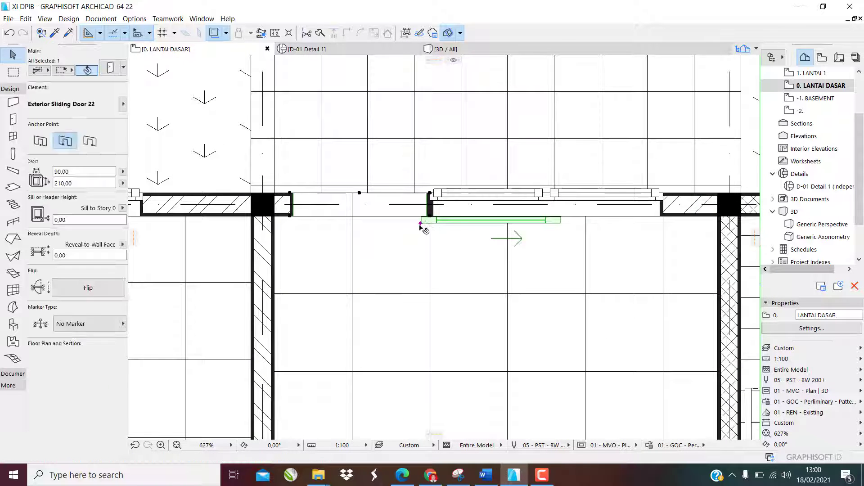
left_click(421, 224)
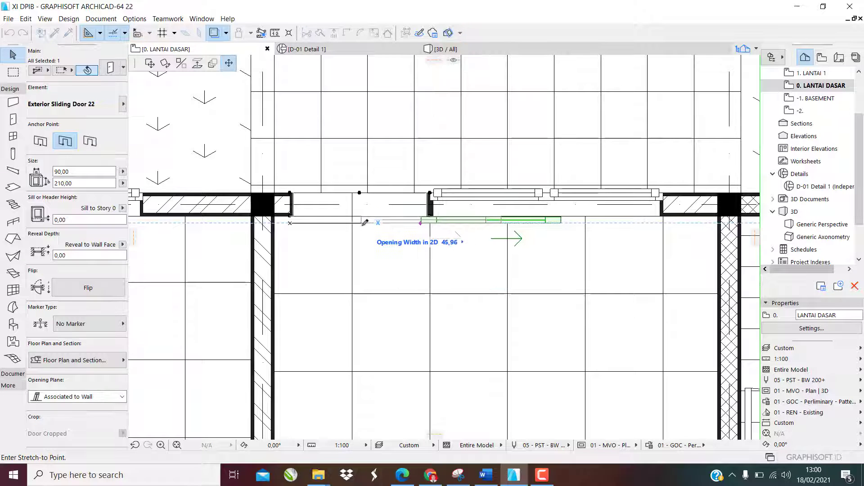
left_click(368, 223)
key("Escape")
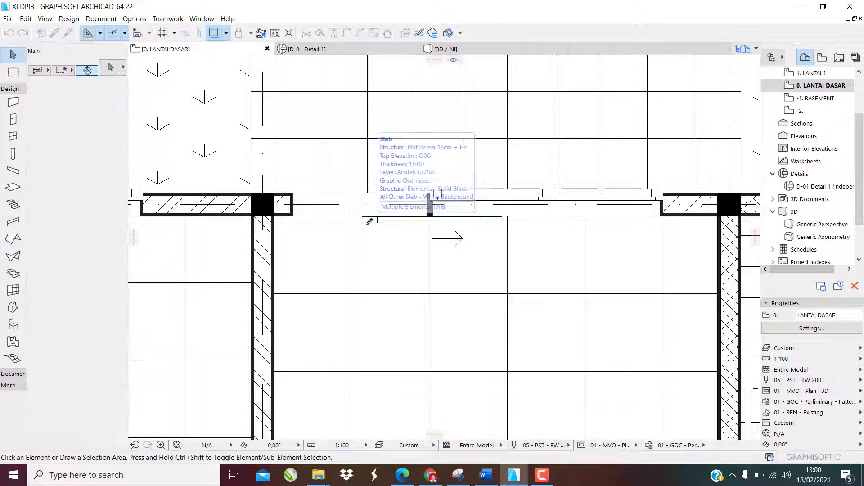
Show the model in 3D and set the height of the sliding door beside the double window to 220.
key("F3")
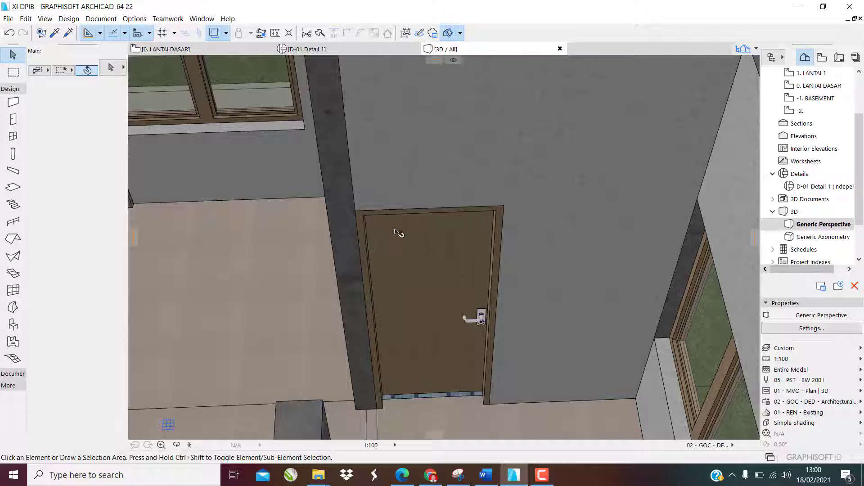
scroll(414, 245, "down", 2)
middle_click_drag(298, 305, 290, 275, "shift")
scroll(290, 275, "down", 6)
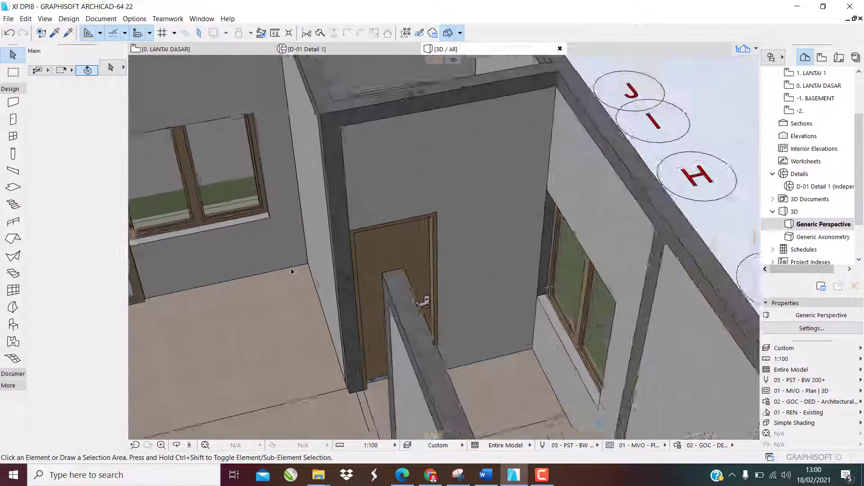
scroll(247, 265, "up", 5)
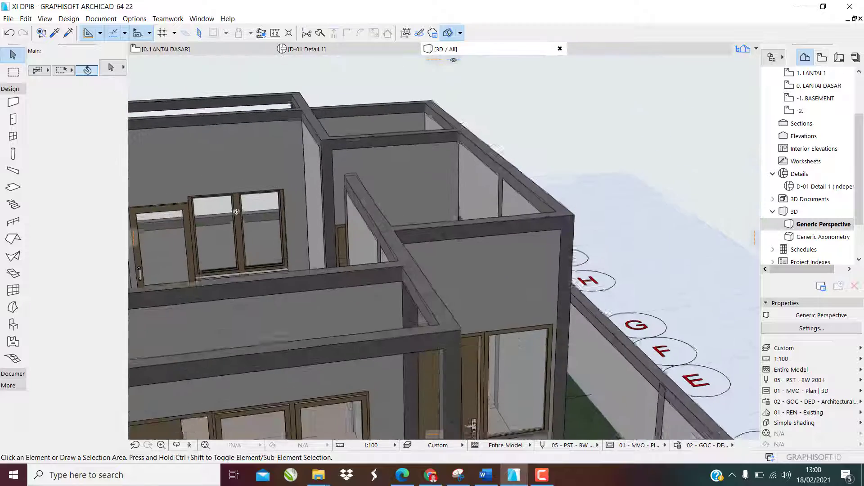
scroll(174, 208, "up", 2)
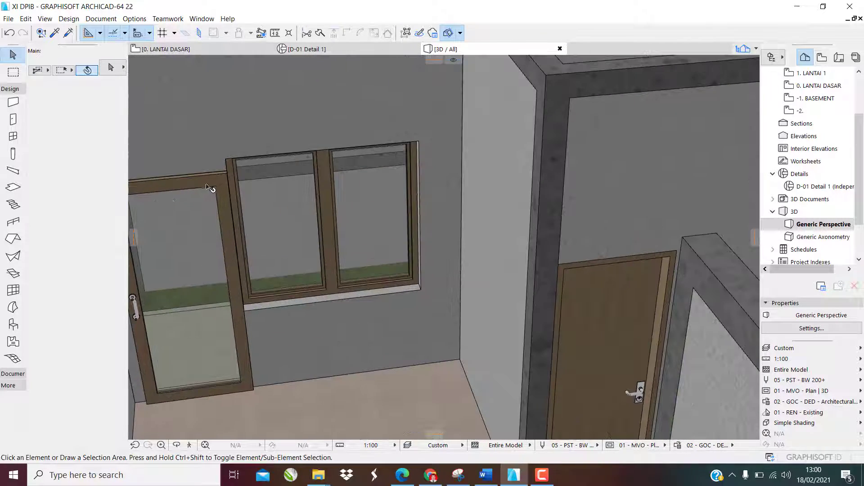
left_click(208, 181)
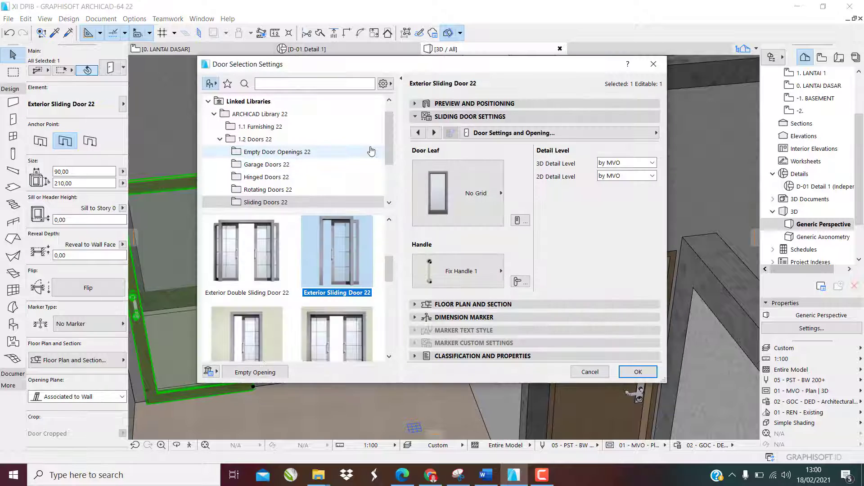
left_click(445, 104)
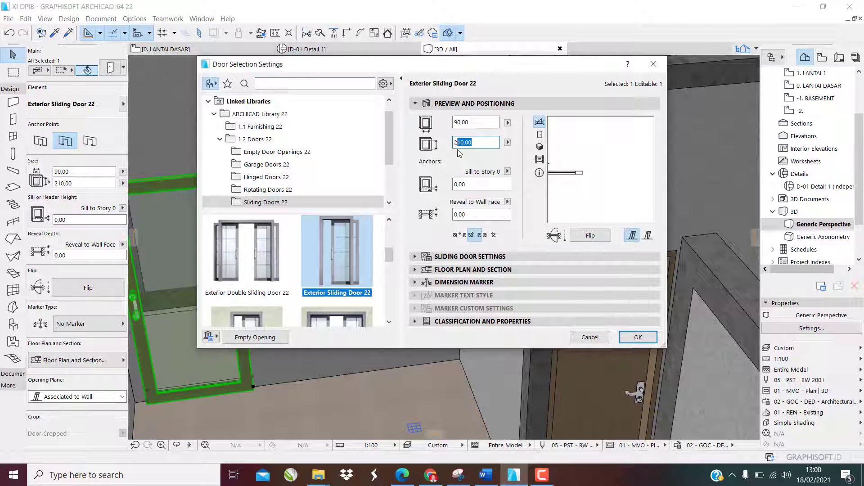
key("Return")
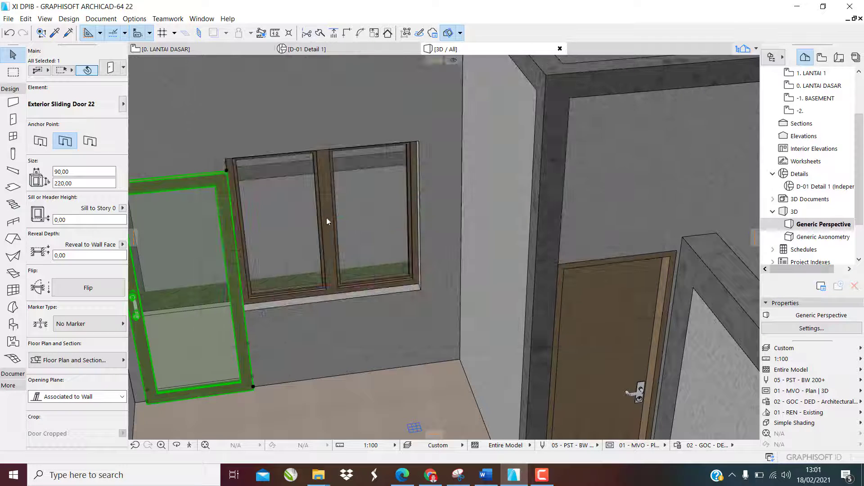
Slide the door leaf partly open in the 3D model, to a 3D opening width of about 54.
scroll(319, 197, "up", 3)
scroll(164, 281, "up", 1)
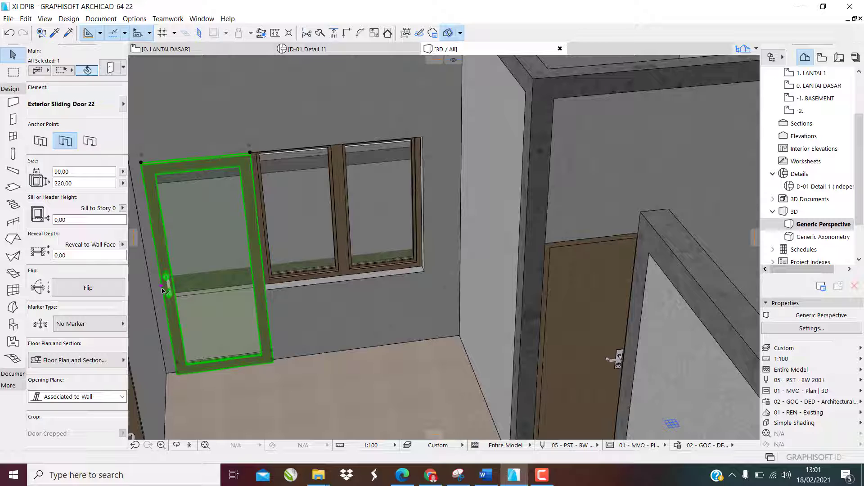
left_click(163, 287)
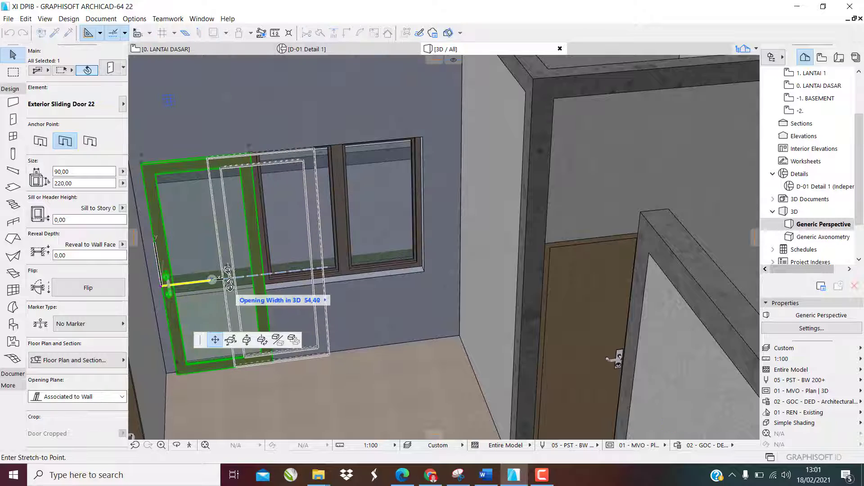
left_click(325, 271)
key("Escape")
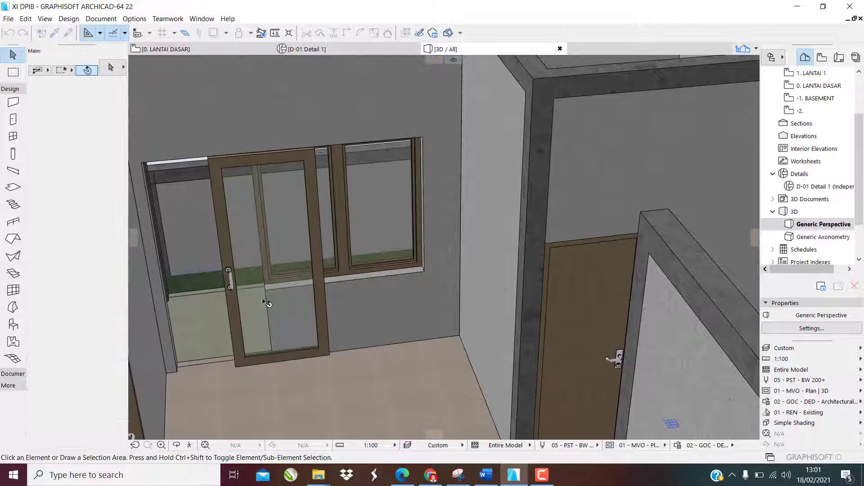
Examine the placed doors and windows from above and from the opposite side of the house in 3D.
middle_click_drag(212, 287, 423, 228, "shift")
scroll(431, 250, "down", 5)
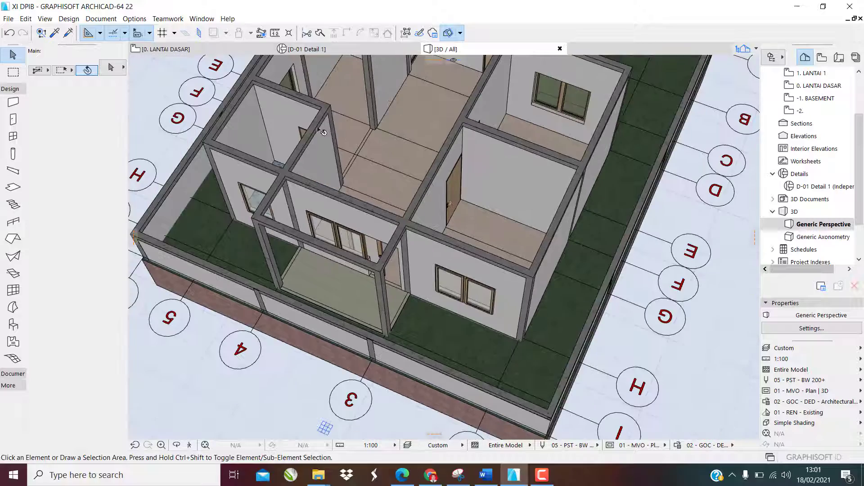
middle_click_drag(329, 241, 328, 331)
scroll(421, 270, "up", 1)
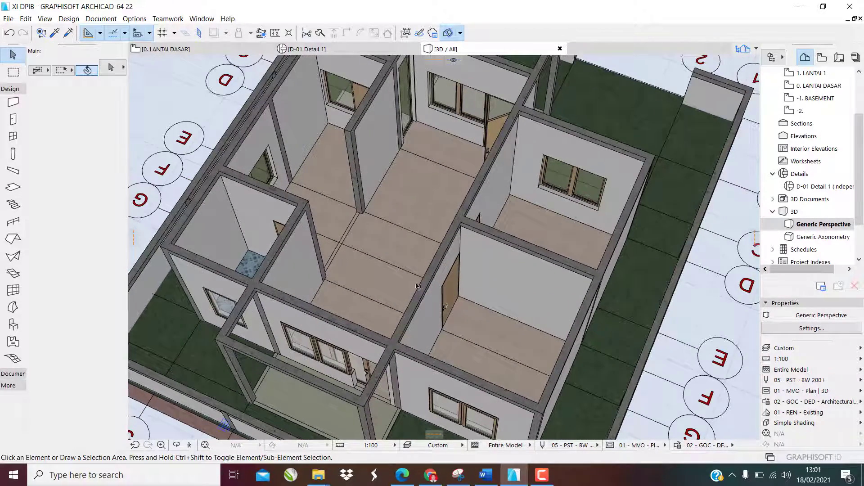
middle_click_drag(418, 286, 382, 269, "shift")
scroll(471, 245, "down", 3)
middle_click_drag(407, 311, 489, 357, "shift")
left_click(491, 358)
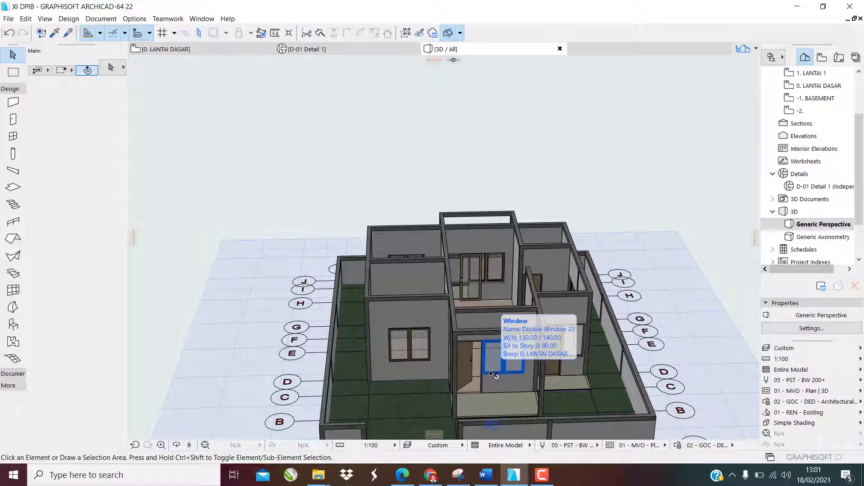
Set the tall single window on the narrow wall between the two entrance doors to a height of 140 and a sill height of 80.
middle_click_drag(347, 321, 369, 294, "shift")
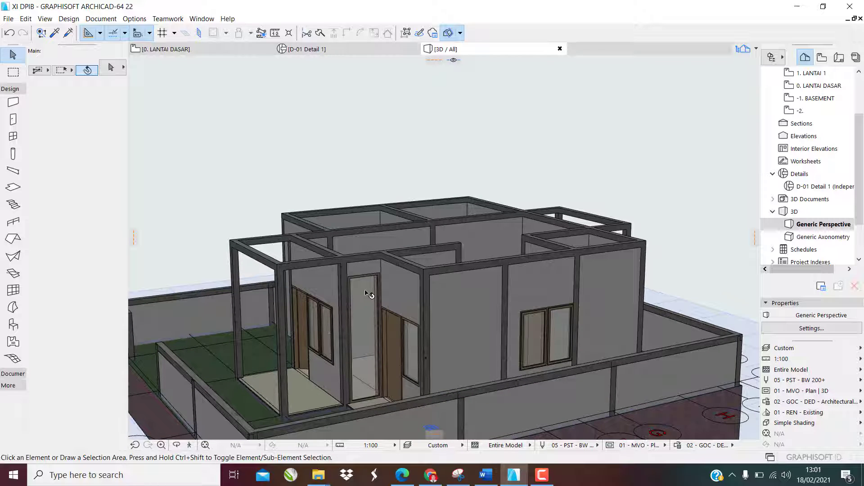
left_click(365, 284)
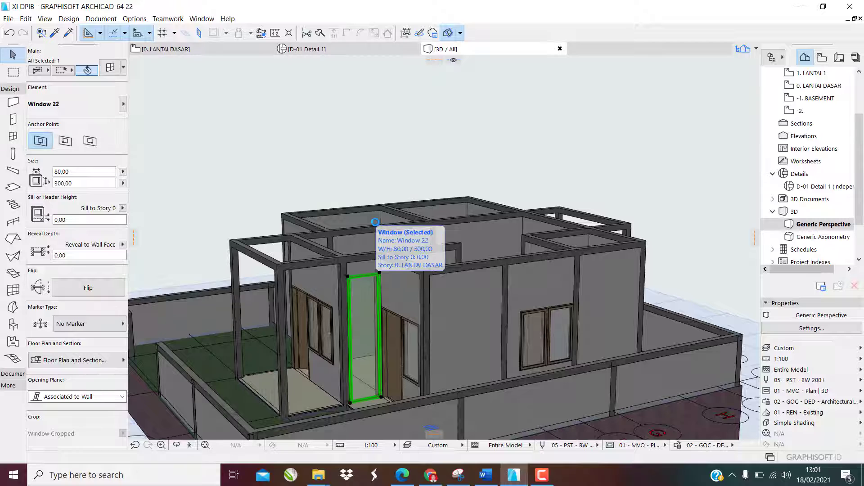
key("ctrl+t")
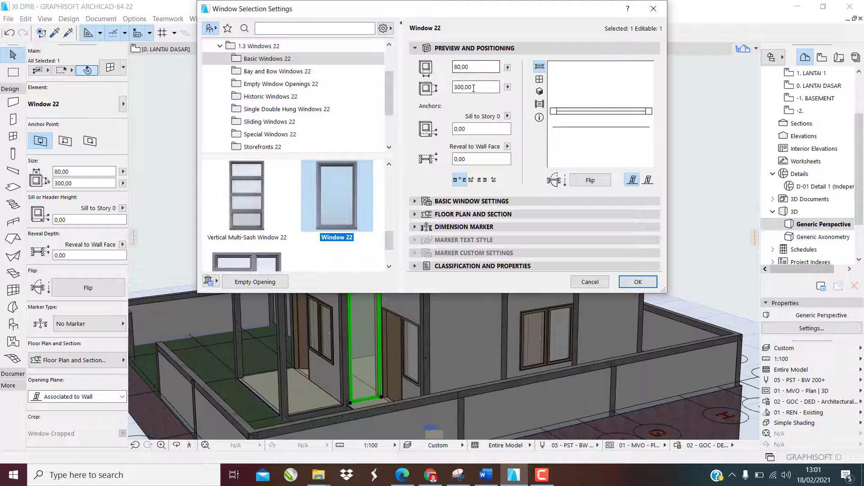
key("Tab")
type("140")
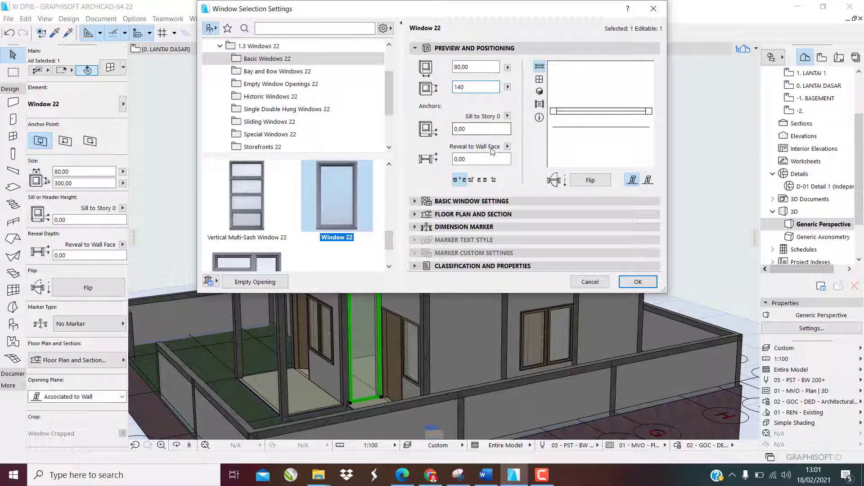
left_click(476, 130)
type("80")
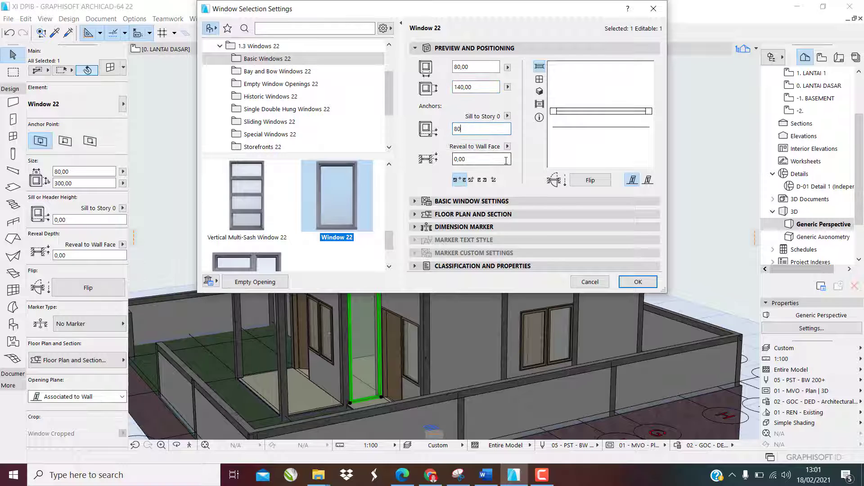
left_click(638, 282)
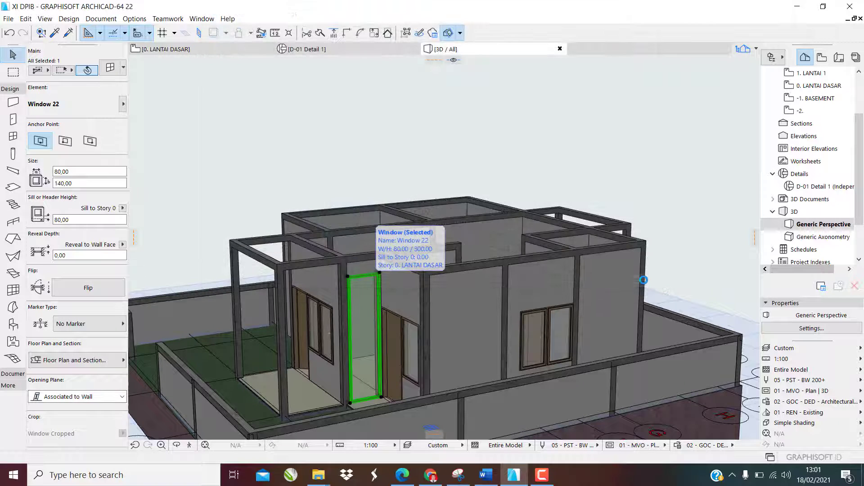
key("Escape")
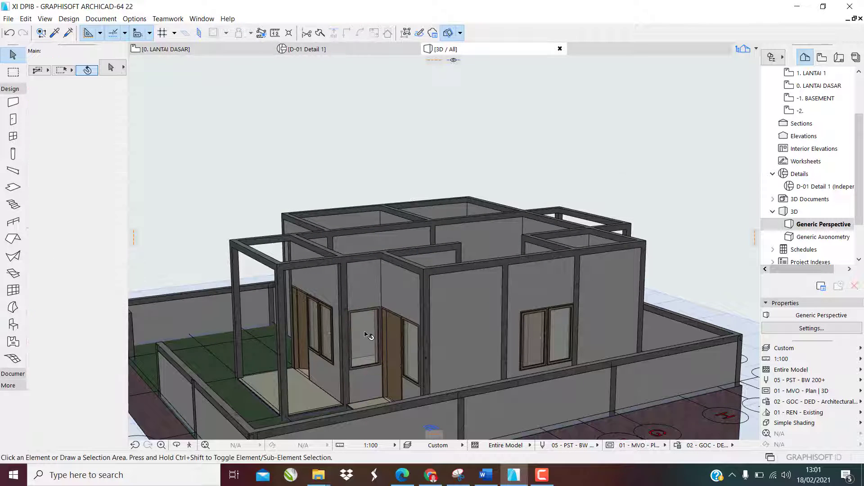
Examine the entrance doors and the windows along the front of the house in 3D.
scroll(367, 332, "up", 3)
middle_click_drag(368, 322, 441, 326, "shift")
scroll(536, 303, "down", 3)
scroll(536, 303, "down", 3)
scroll(463, 331, "up", 4)
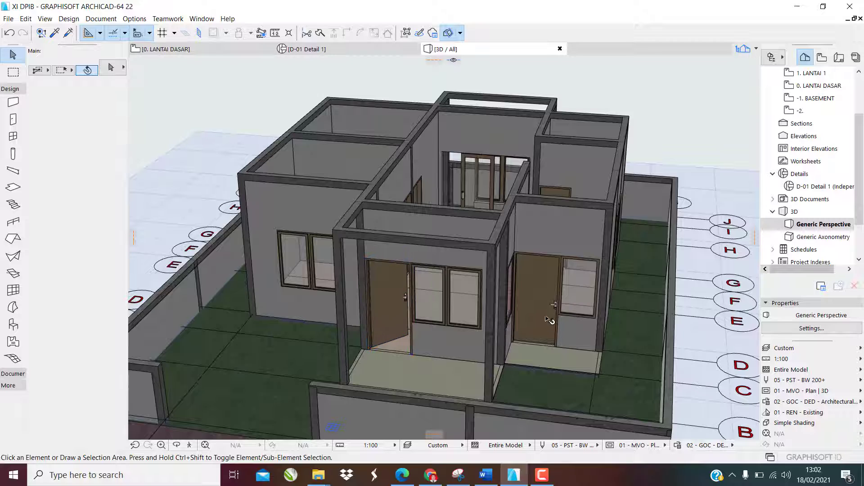
scroll(484, 302, "up", 2)
scroll(484, 285, "down", 3)
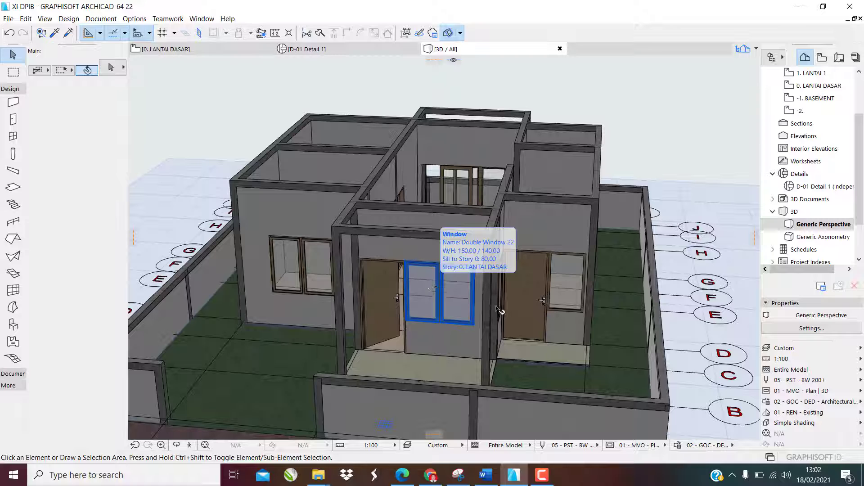
left_click(541, 475)
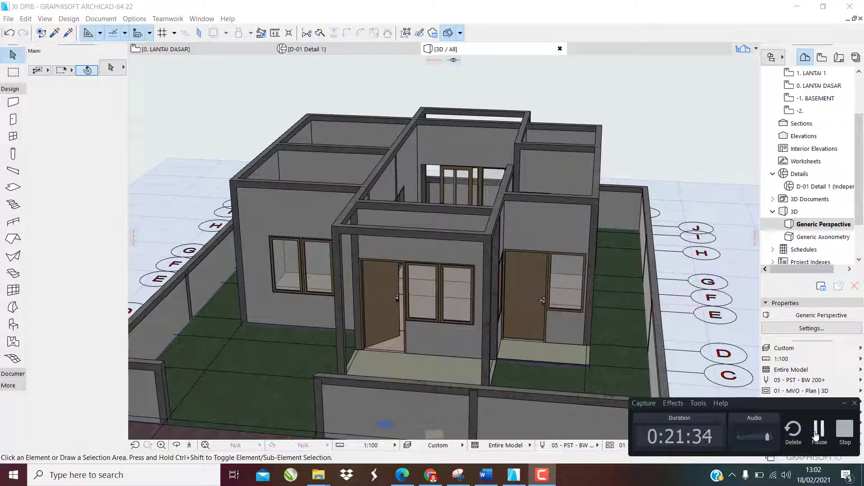
left_click(844, 430)
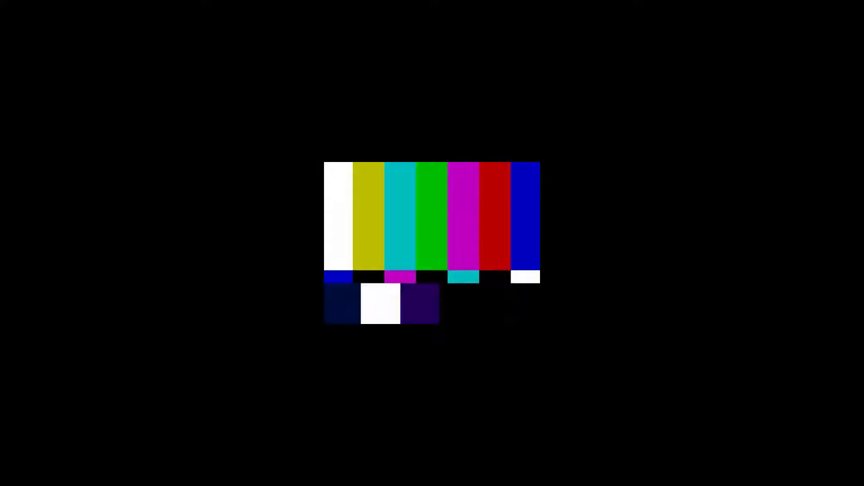